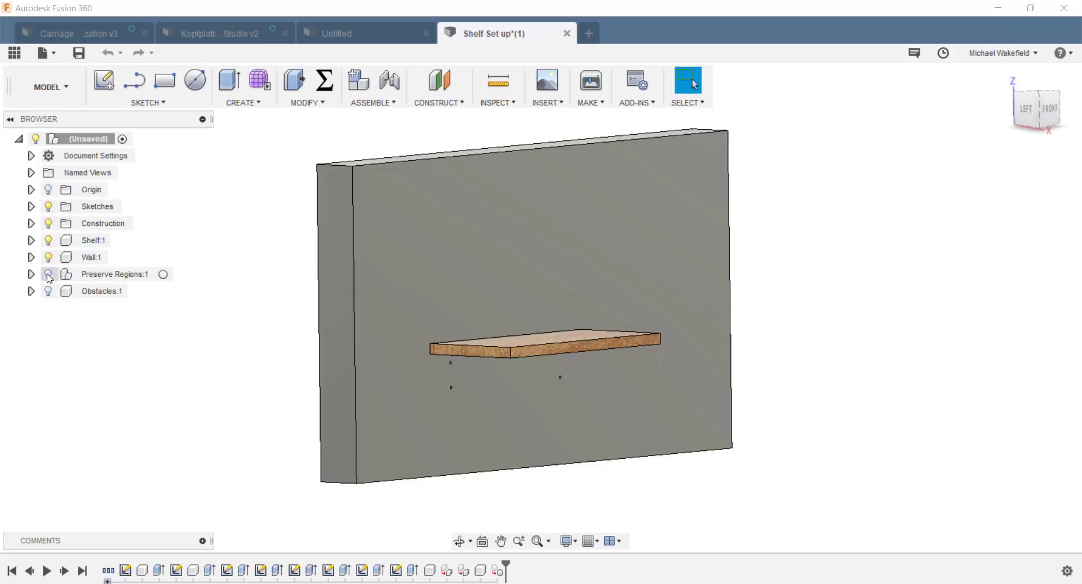
- Make the Preserve Regions and Obstacles components visible and switch to the Generative Design workspace
left_click(50, 276)
left_click(48, 275)
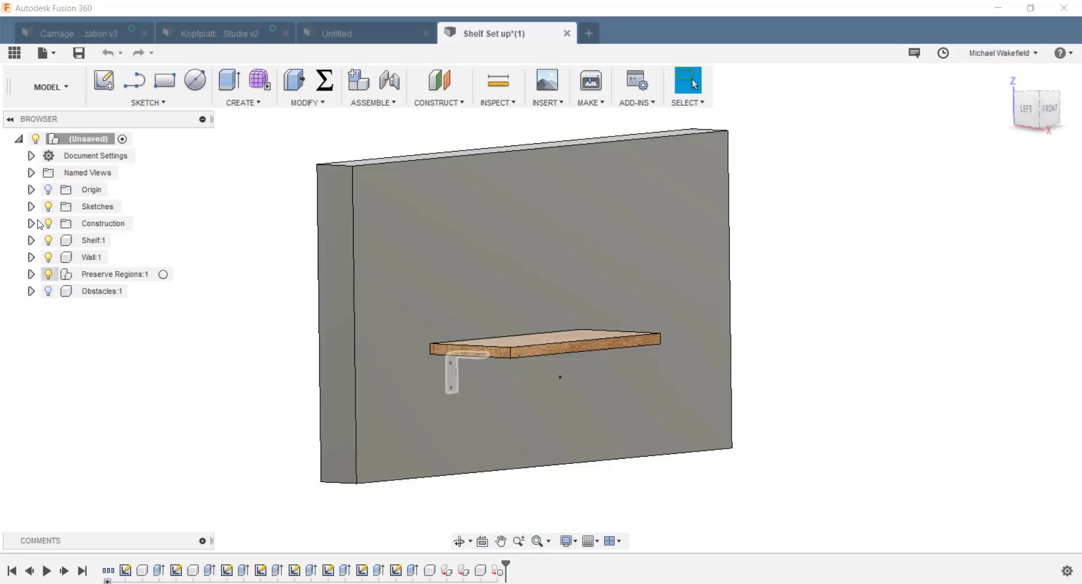
left_click(48, 291)
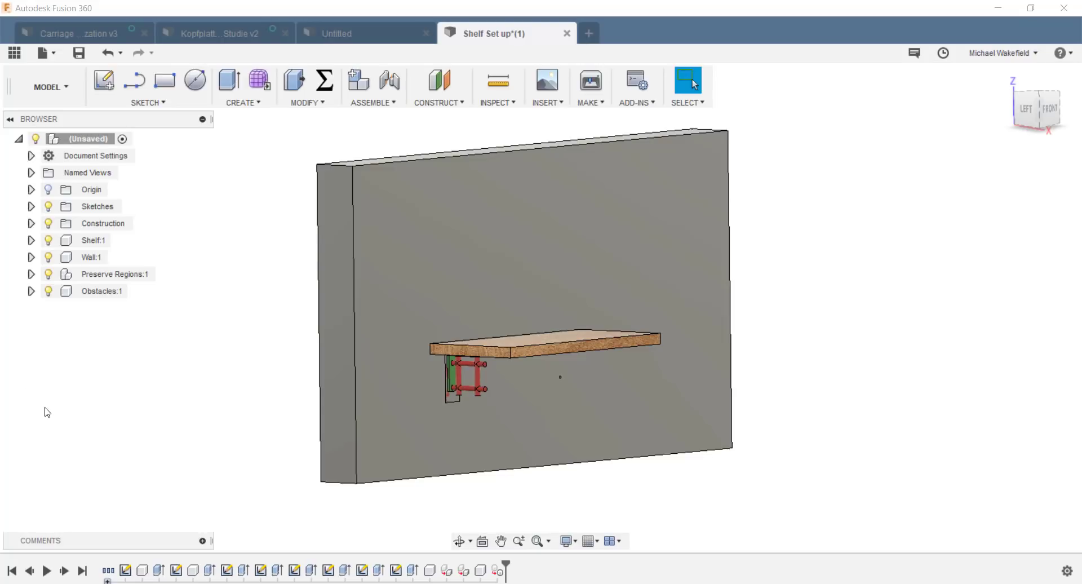
left_click(45, 85)
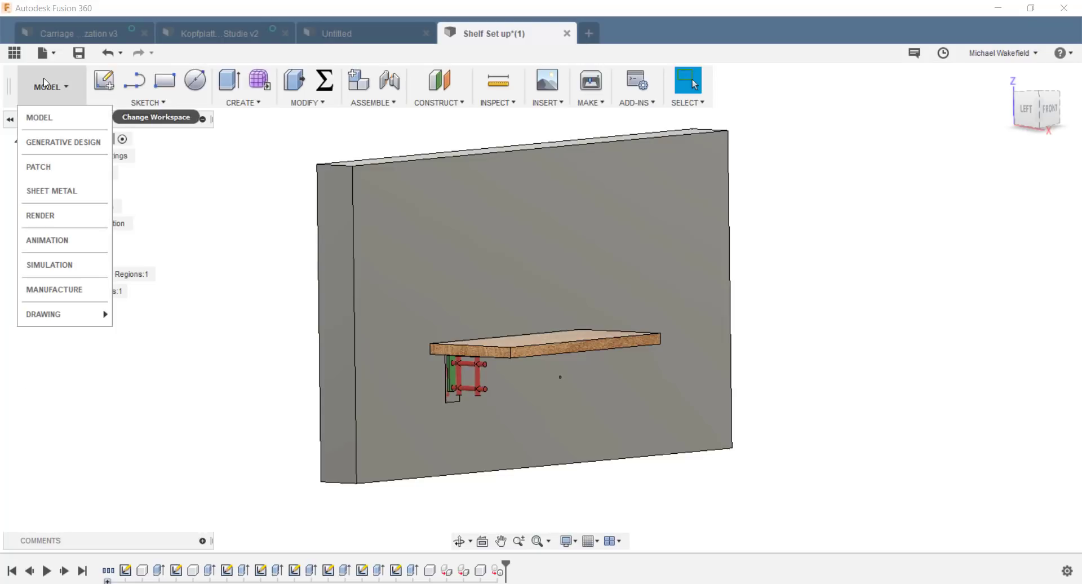
left_click(71, 148)
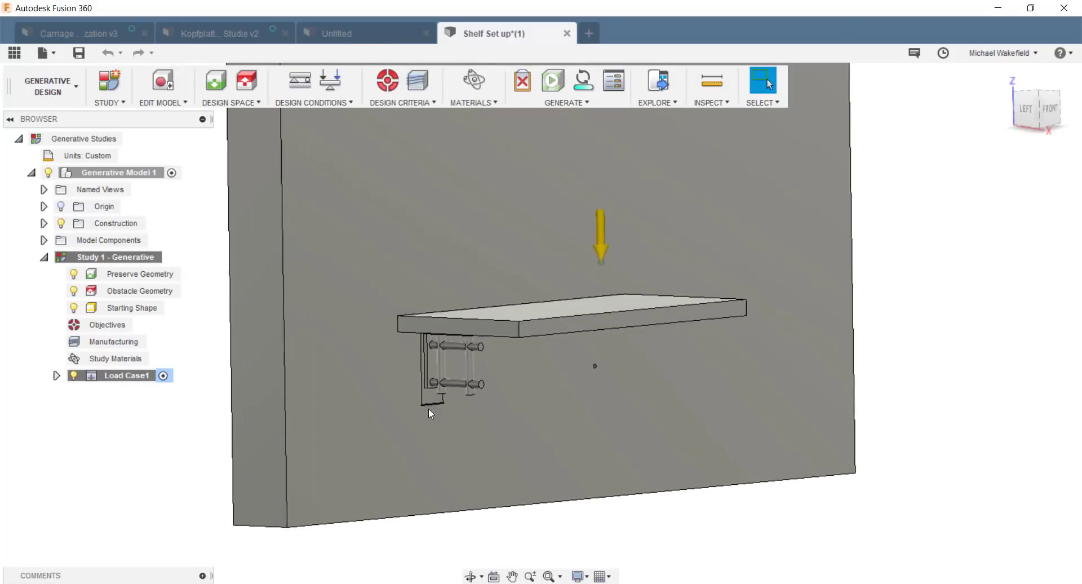
- Hide the Shelf and Wall model components so only the bracket's preserve regions and obstacles are displayed
scroll(429, 407, "up", 3)
middle_click_drag(431, 407, 473, 289, "shift")
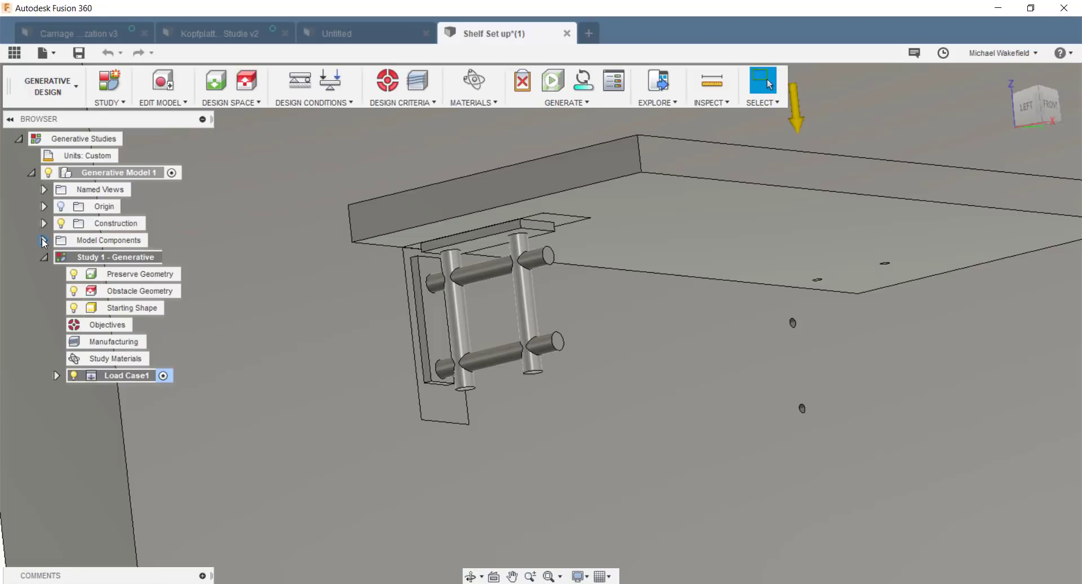
left_click(44, 240)
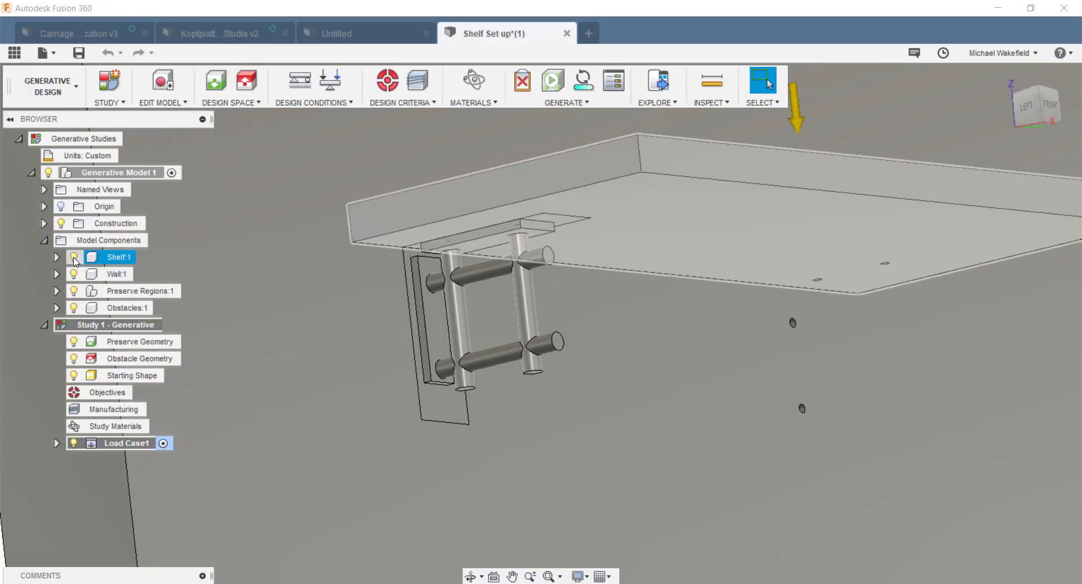
left_click(74, 257)
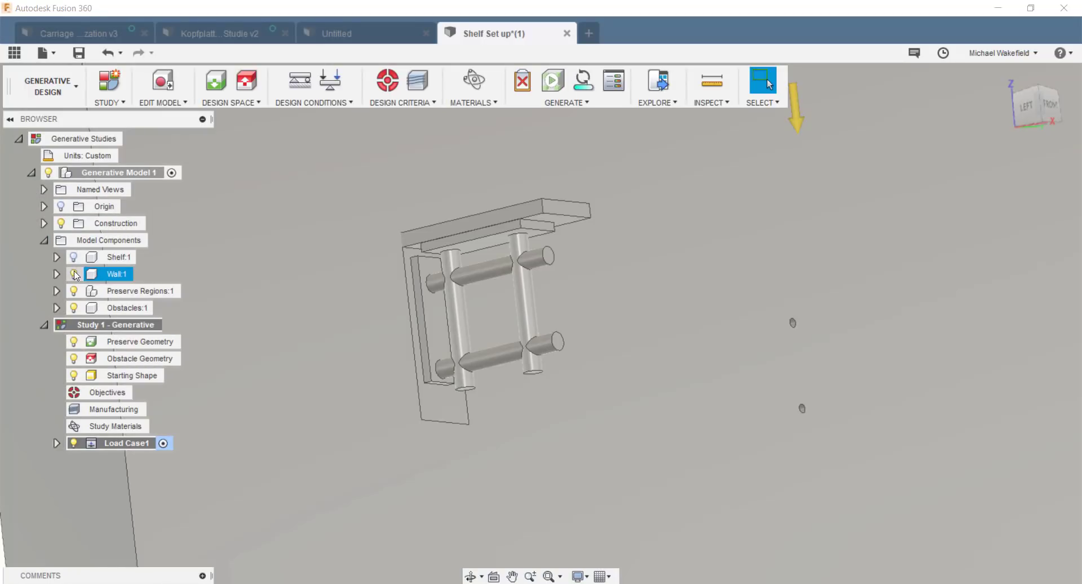
left_click(73, 274)
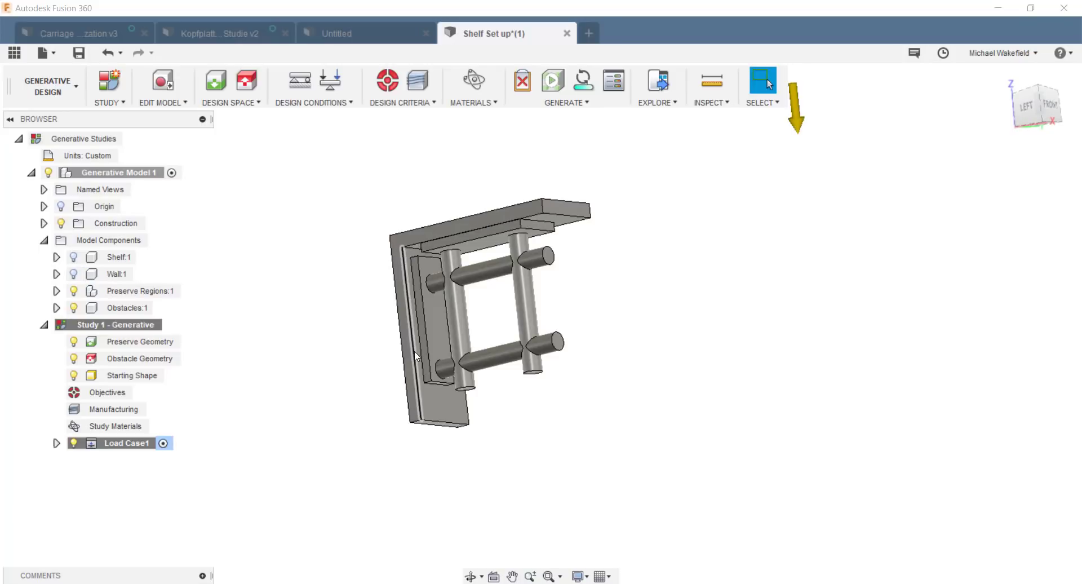
- Show the Shelf and Wall components to view the bracket within the whole assembly, and hide them again
left_click(74, 257)
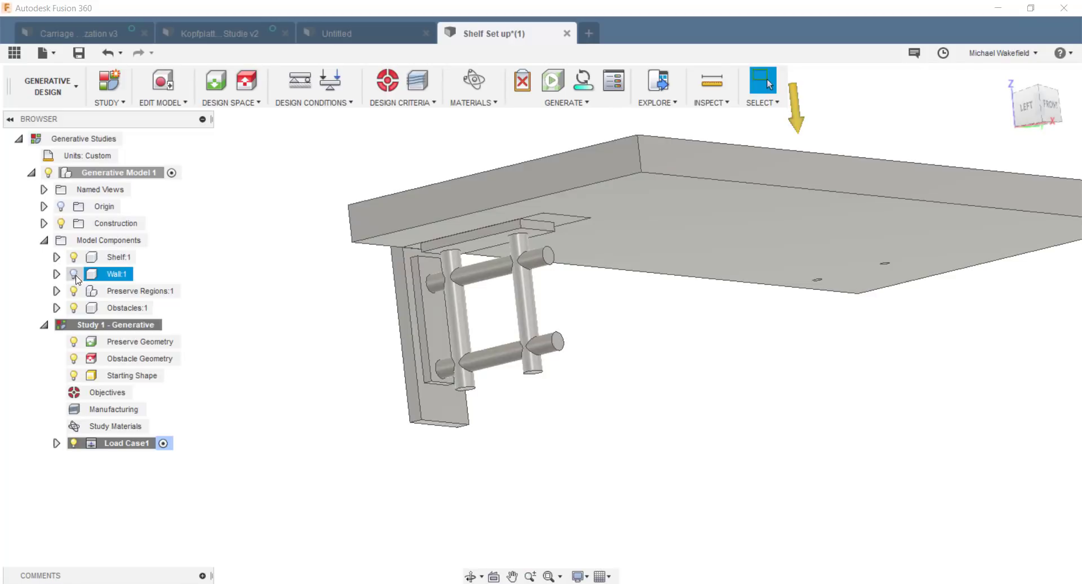
left_click(74, 274)
scroll(348, 239, "down", 5)
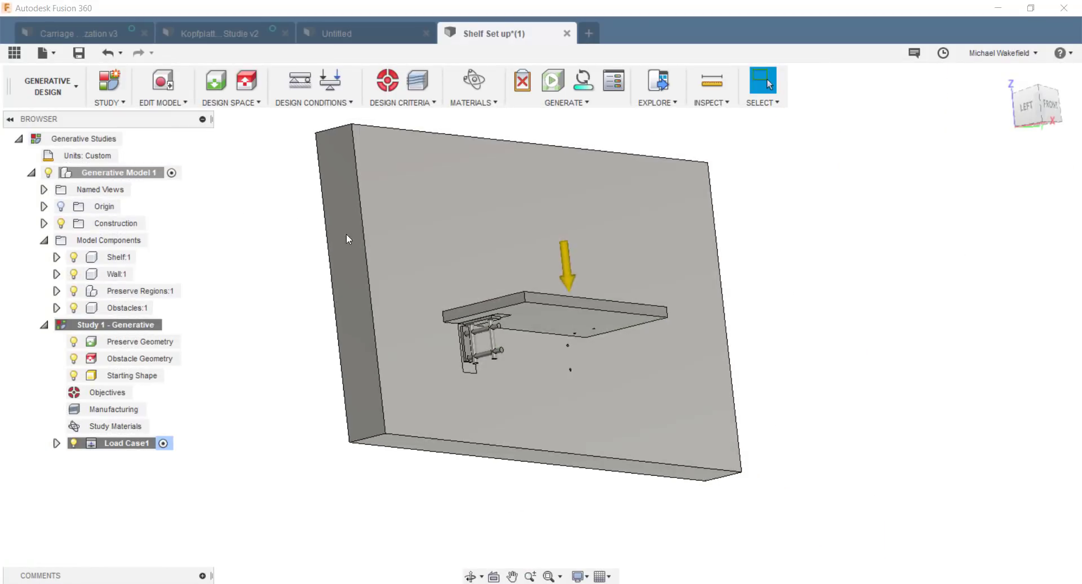
left_click(74, 257)
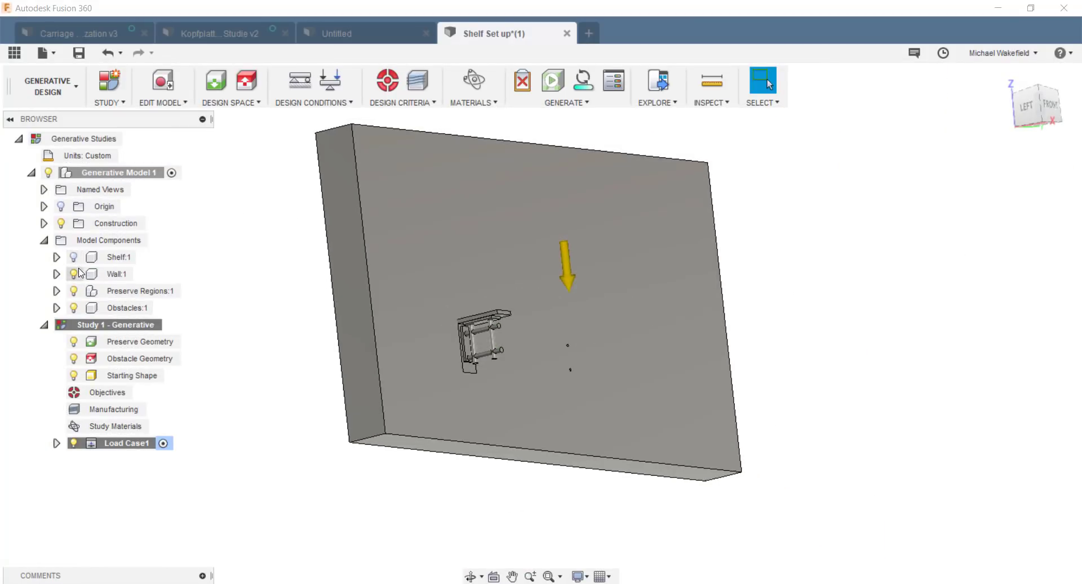
left_click(74, 274)
scroll(463, 325, "up", 5)
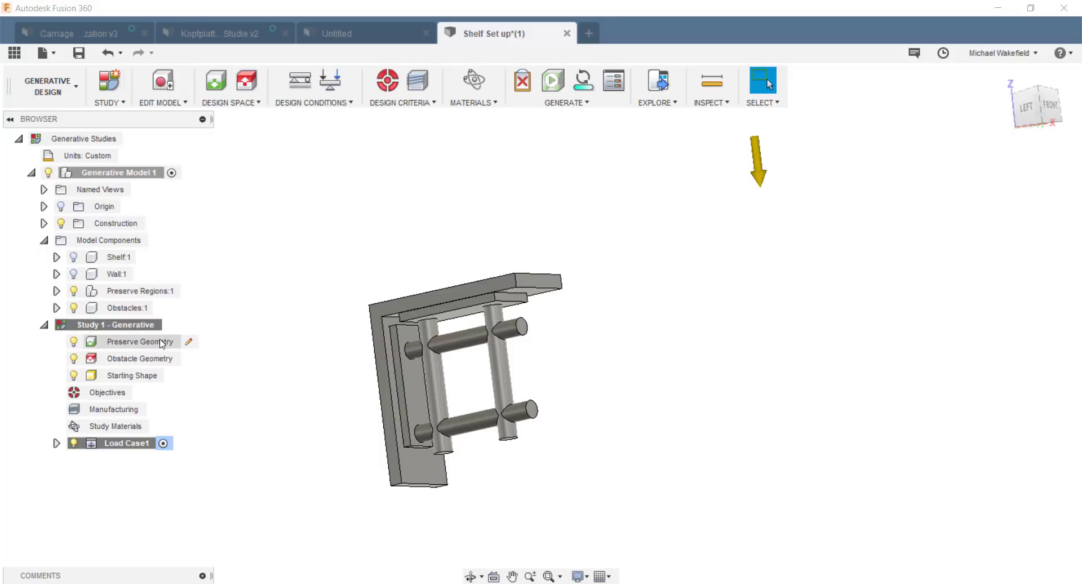
- Assign the two flat mounting plates under the shelf and against the wall as preserve geometry
left_click(409, 378)
middle_click_drag(409, 377, 400, 374, "shift")
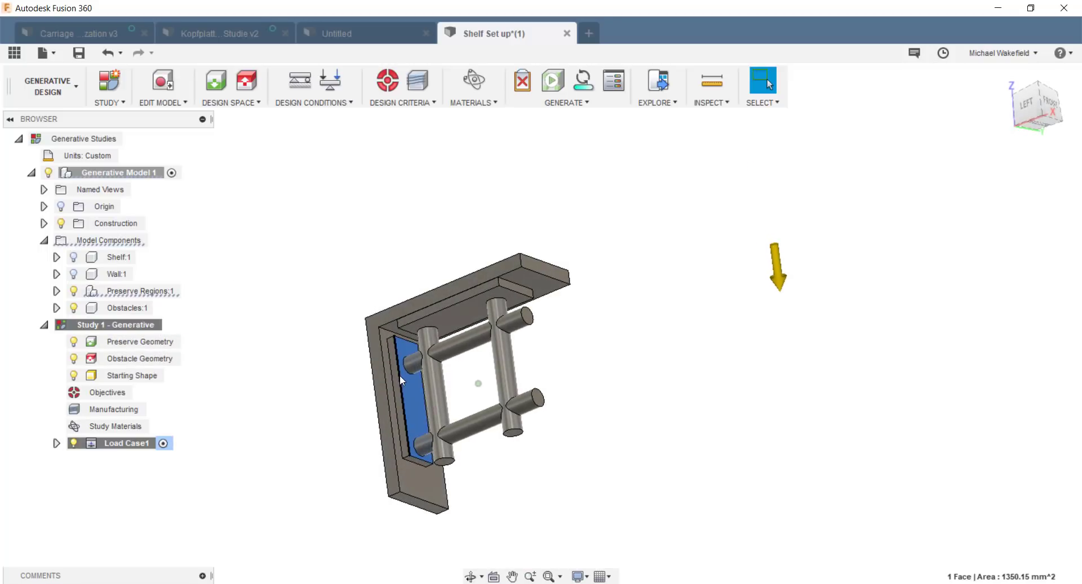
left_click(438, 319)
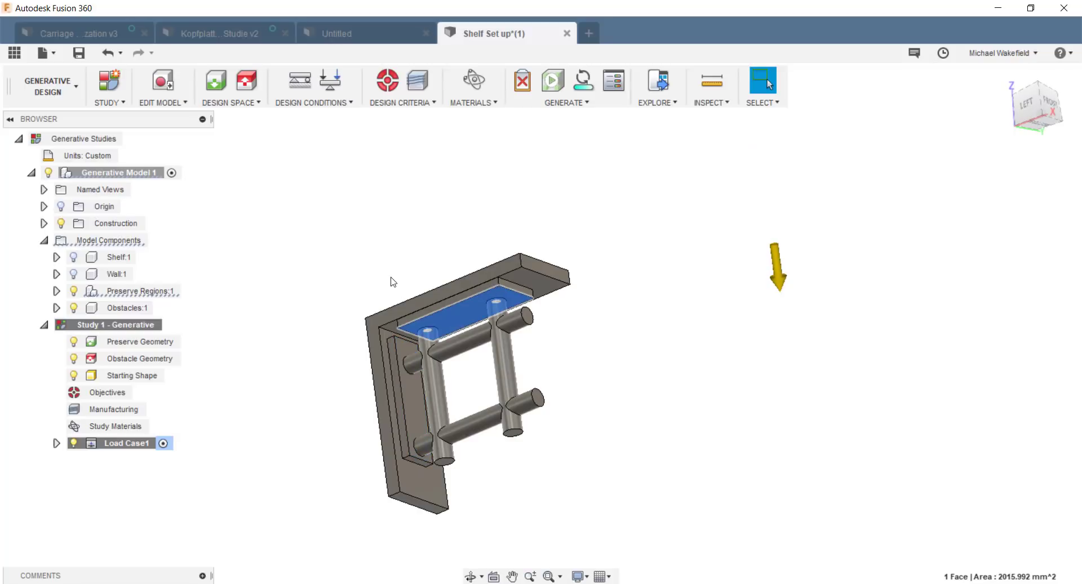
left_click(289, 133)
left_click(215, 80)
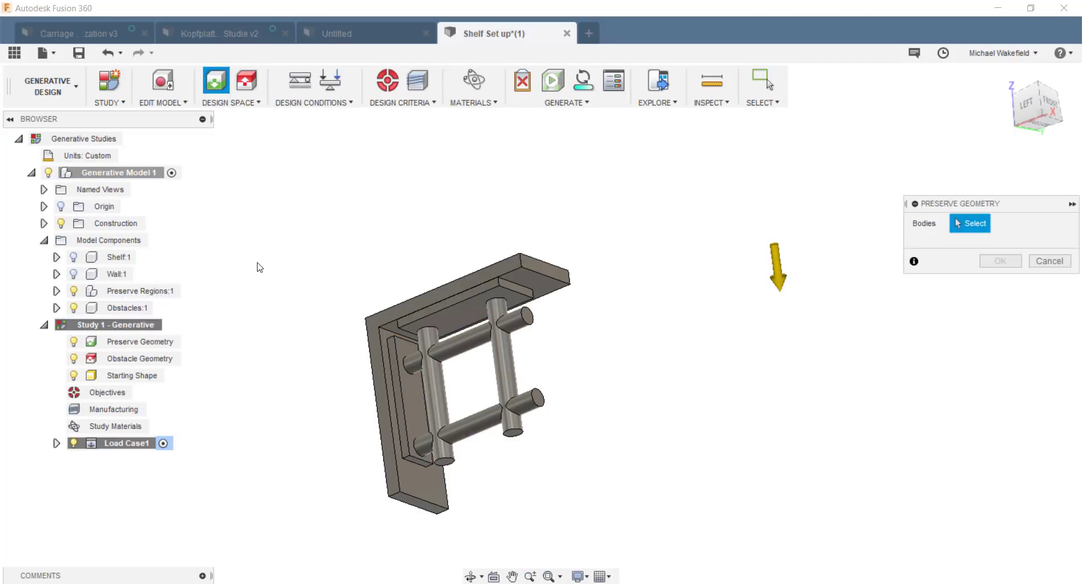
left_click(479, 303)
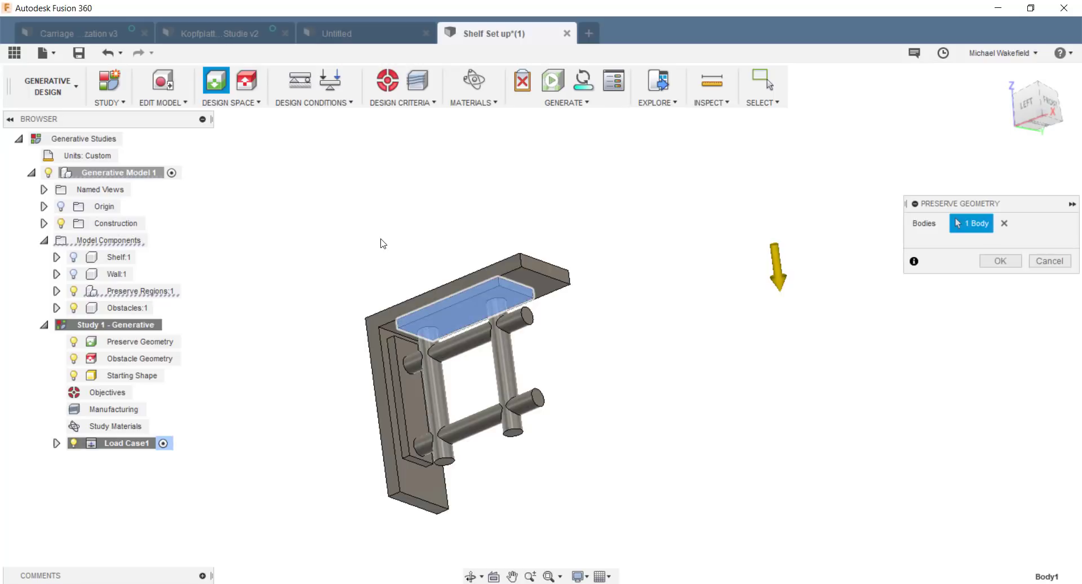
left_click(417, 407)
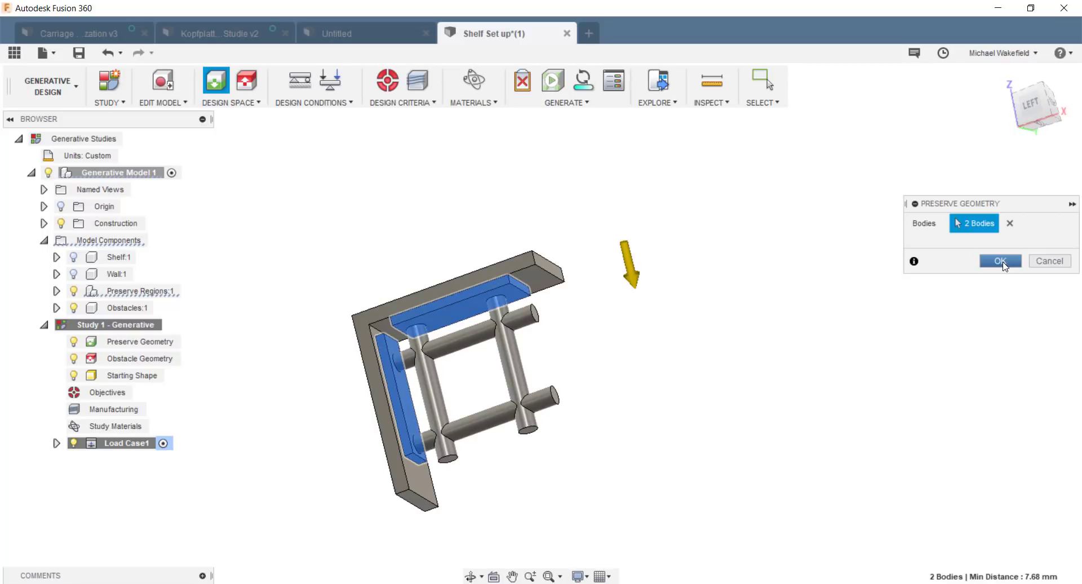
left_click(1001, 261)
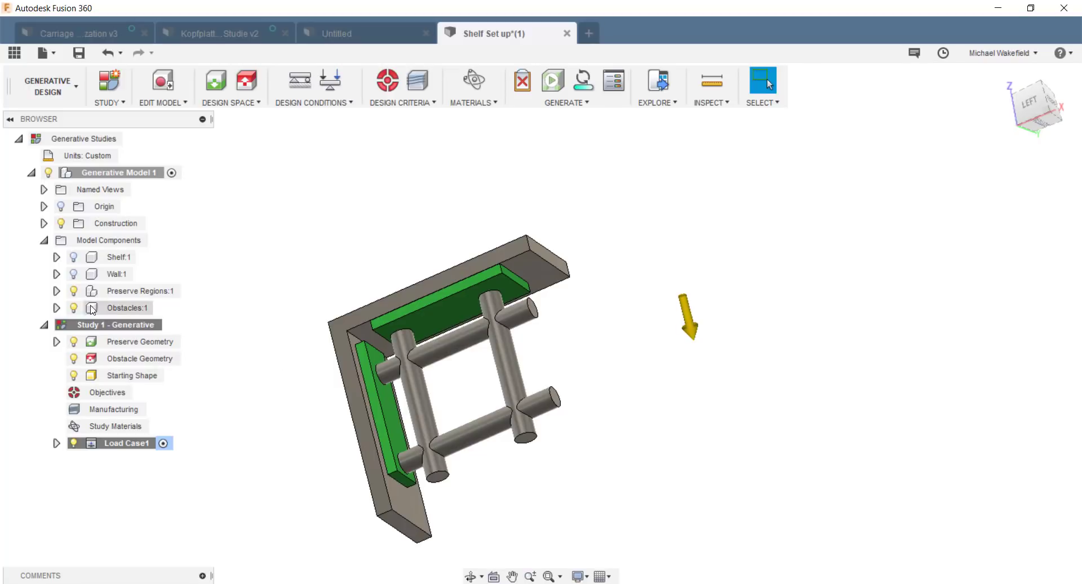
- Hide the Obstacles component to inspect the screw holes in the preserve plates, and show it again
left_click(74, 308)
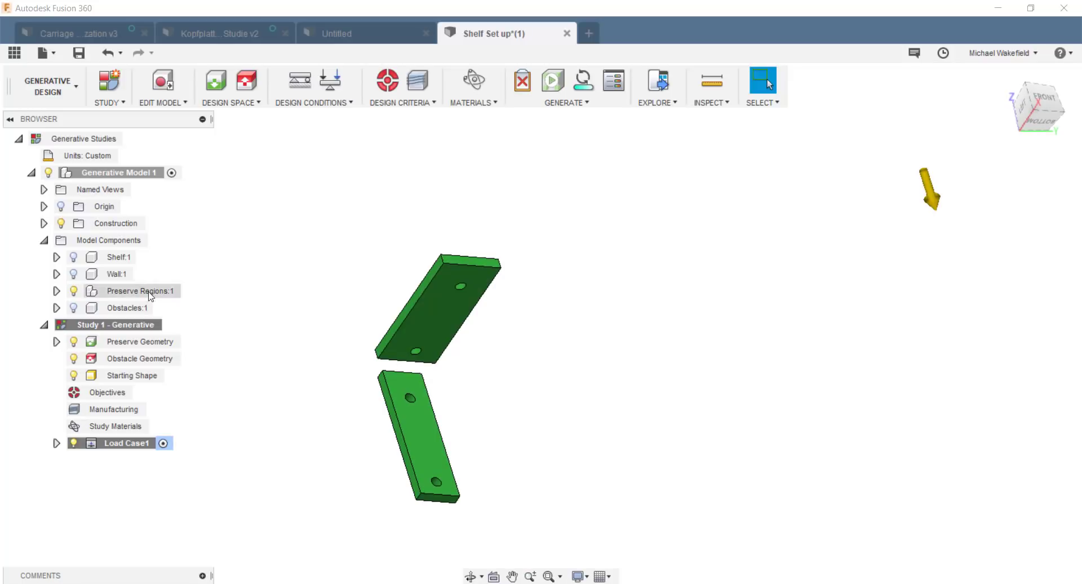
left_click(79, 309)
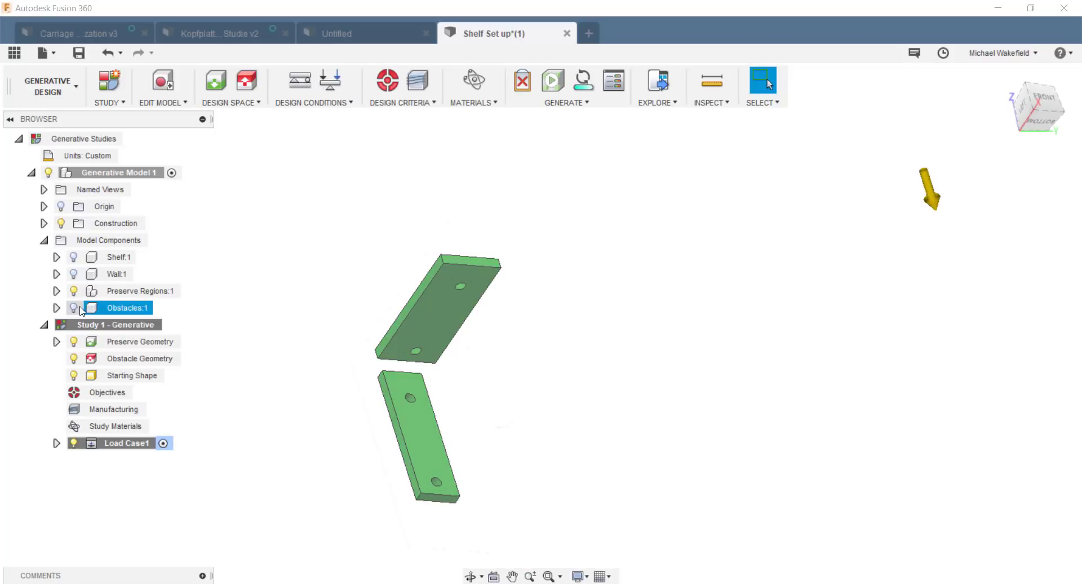
left_click(372, 307)
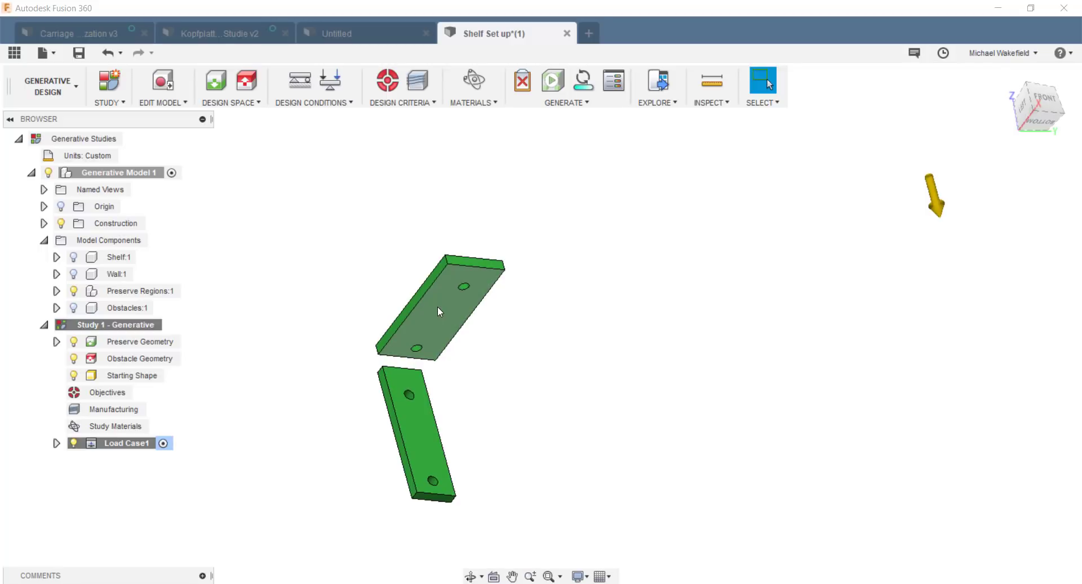
middle_click_drag(438, 307, 387, 381, "shift")
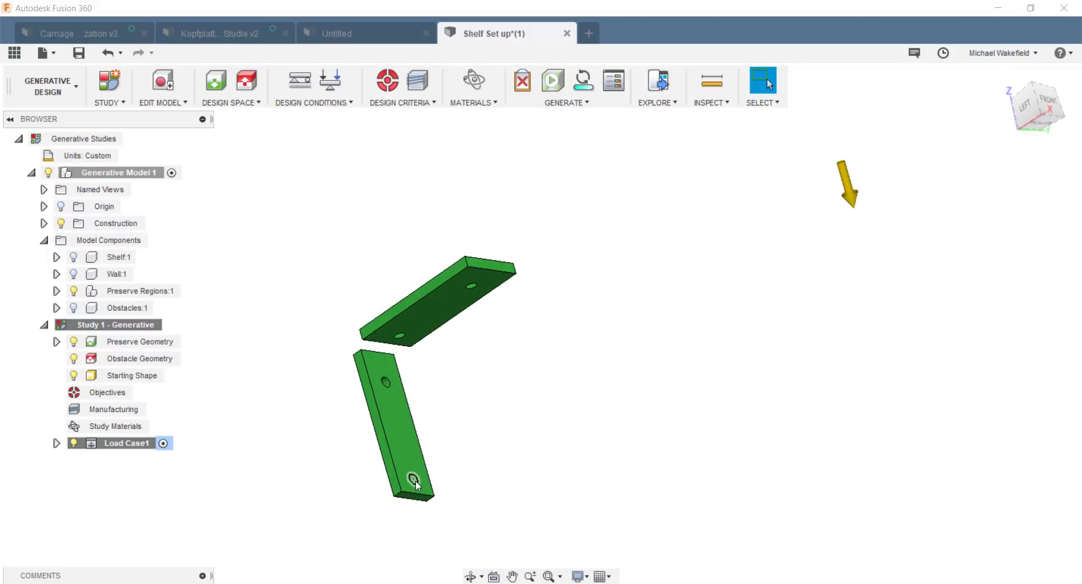
left_click(73, 308)
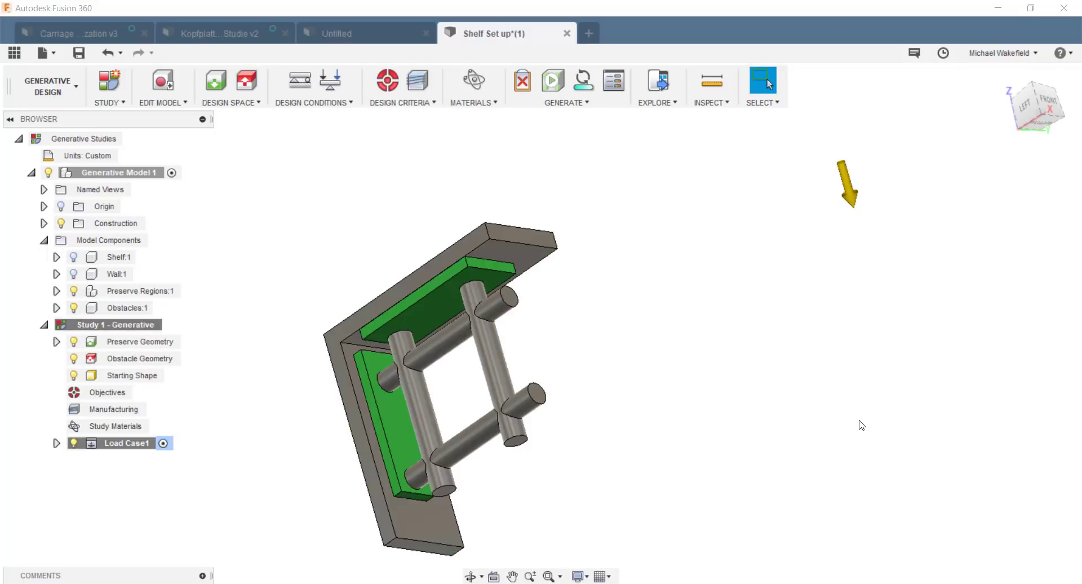
- Assign the crossed-cylinder screw clearance body and the L-shaped body behind the plates as obstacle geometry
scroll(845, 420, "up", 2)
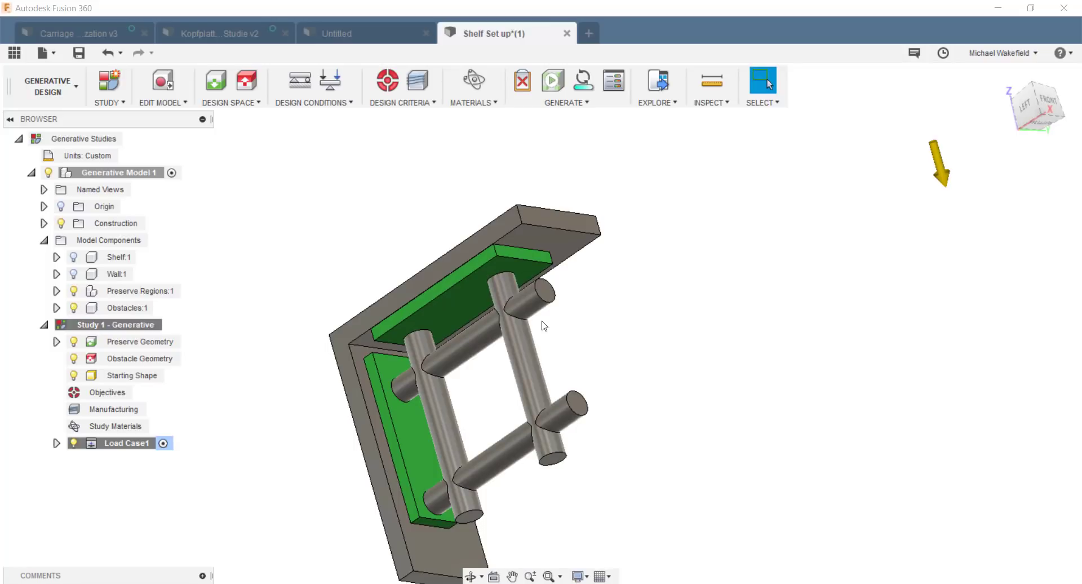
left_click(246, 81)
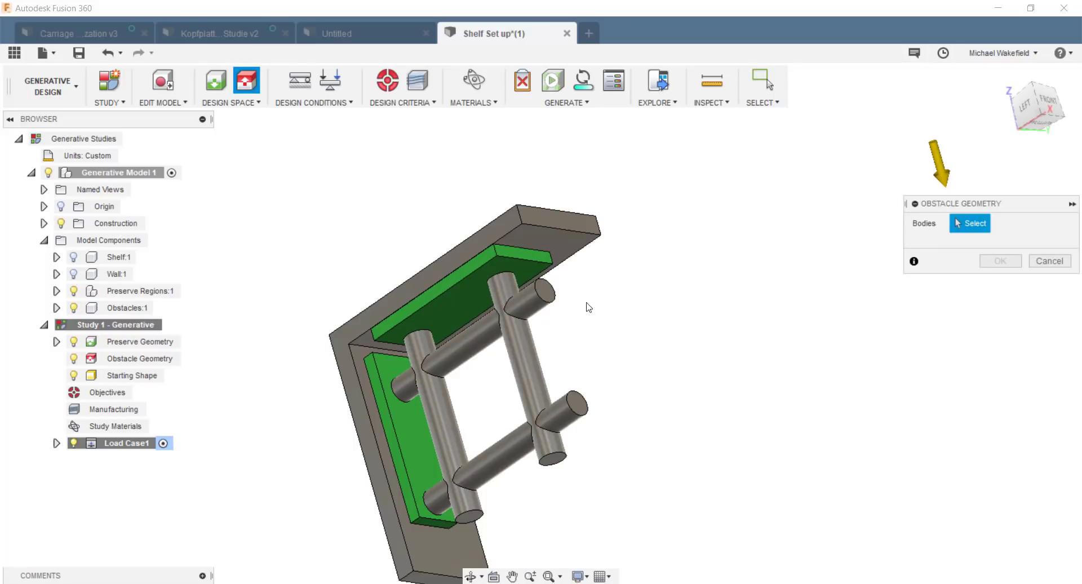
left_click(527, 345)
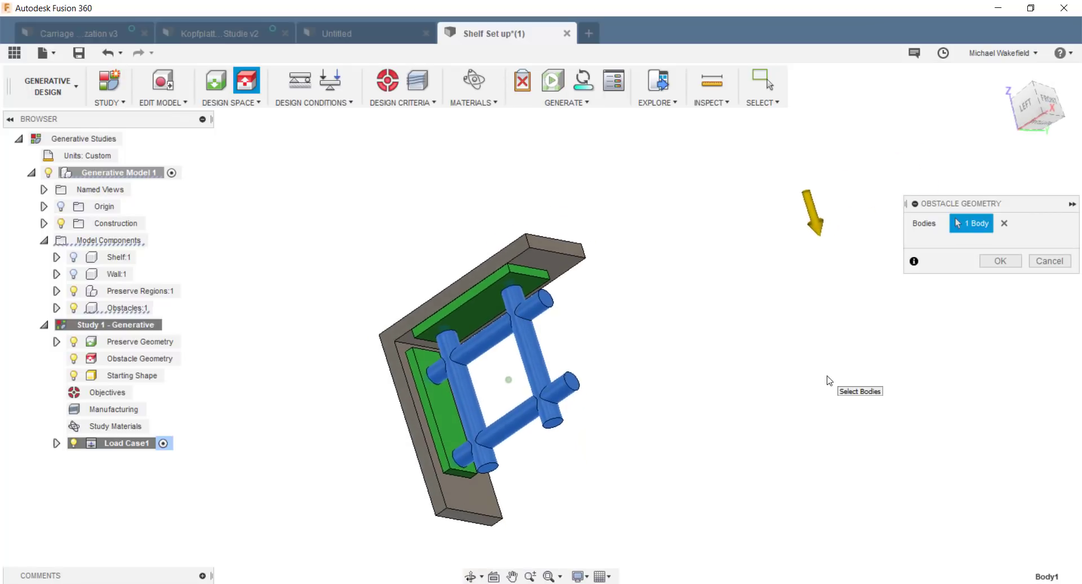
middle_click_drag(828, 379, 556, 252, "shift")
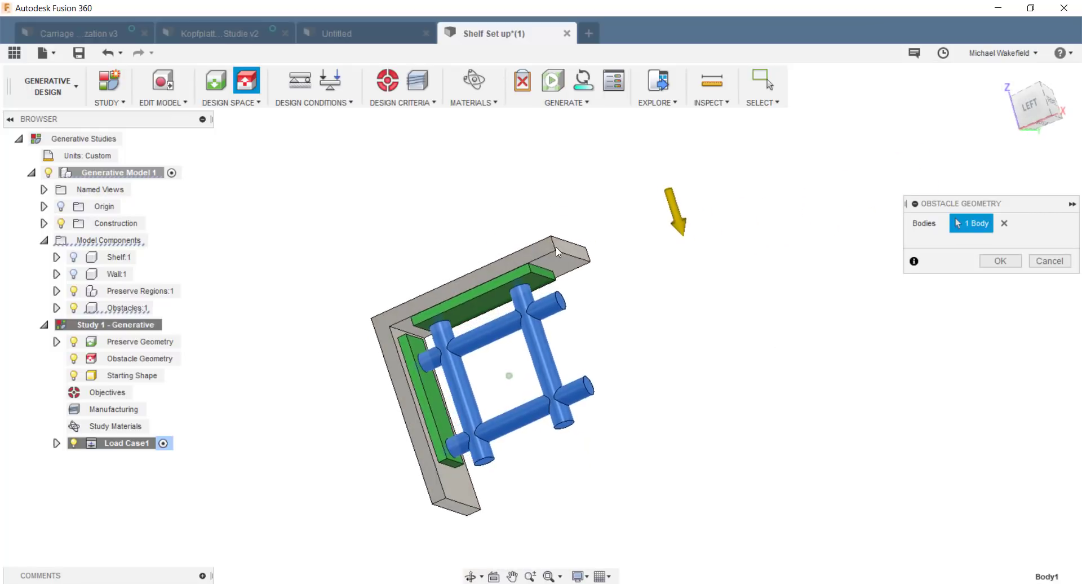
left_click(392, 418)
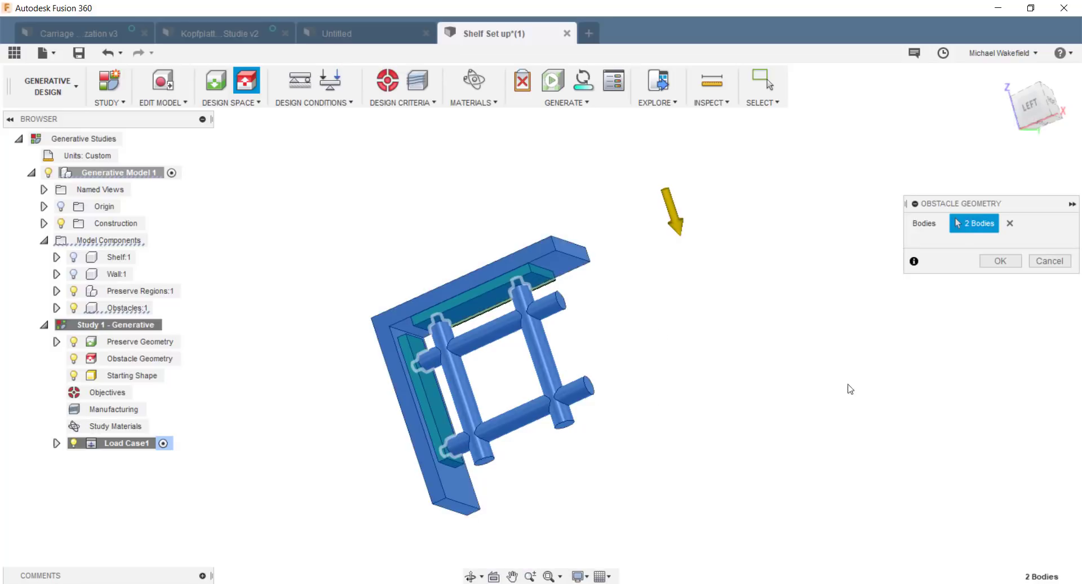
left_click(1000, 261)
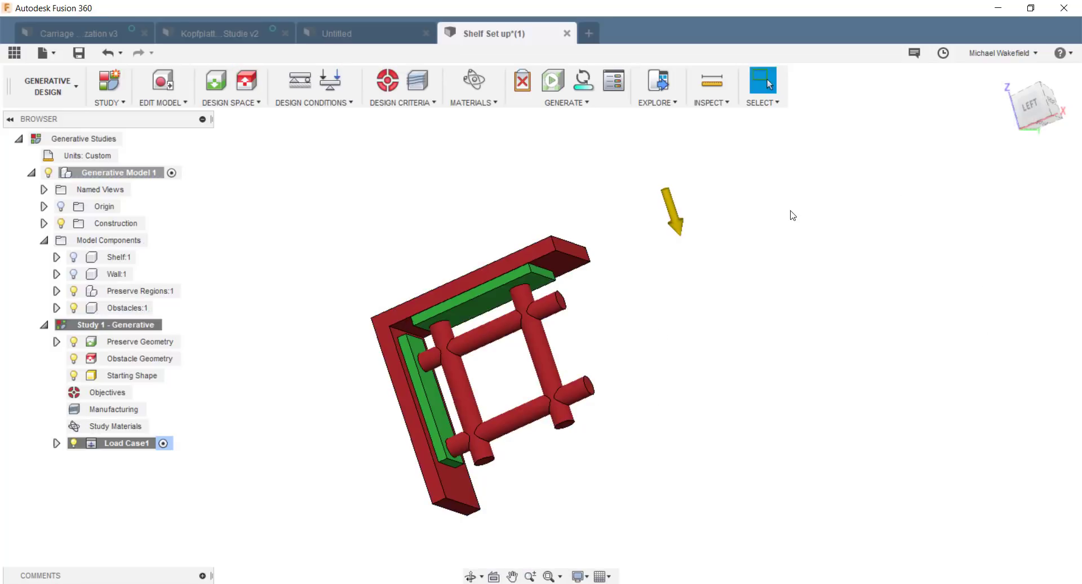
- Toggle the study's geometry so that only the obstacle geometry is displayed, and examine it from the side
middle_click_drag(792, 215, 958, 282, "shift")
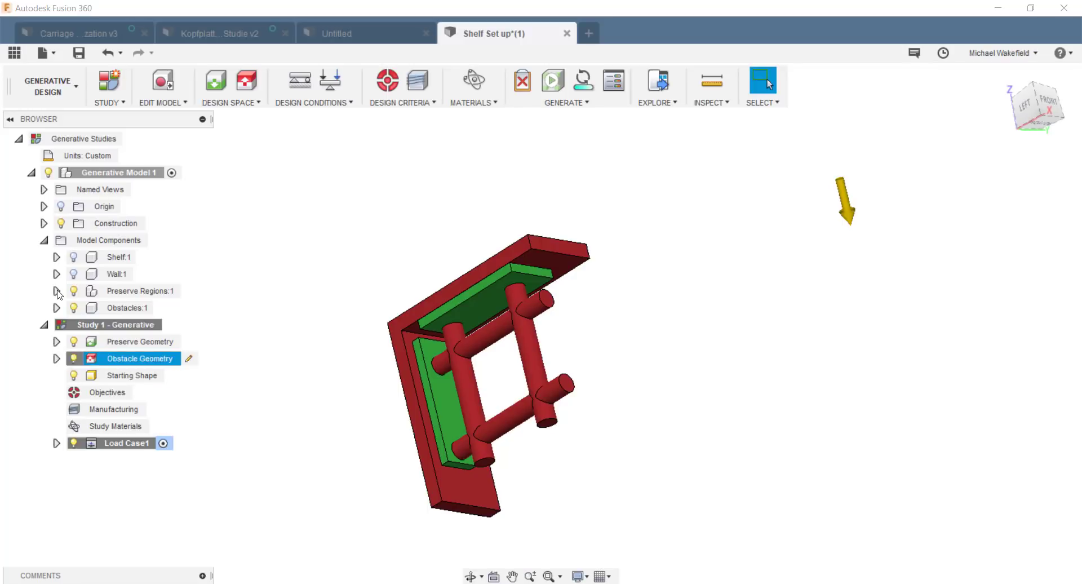
left_click(73, 358)
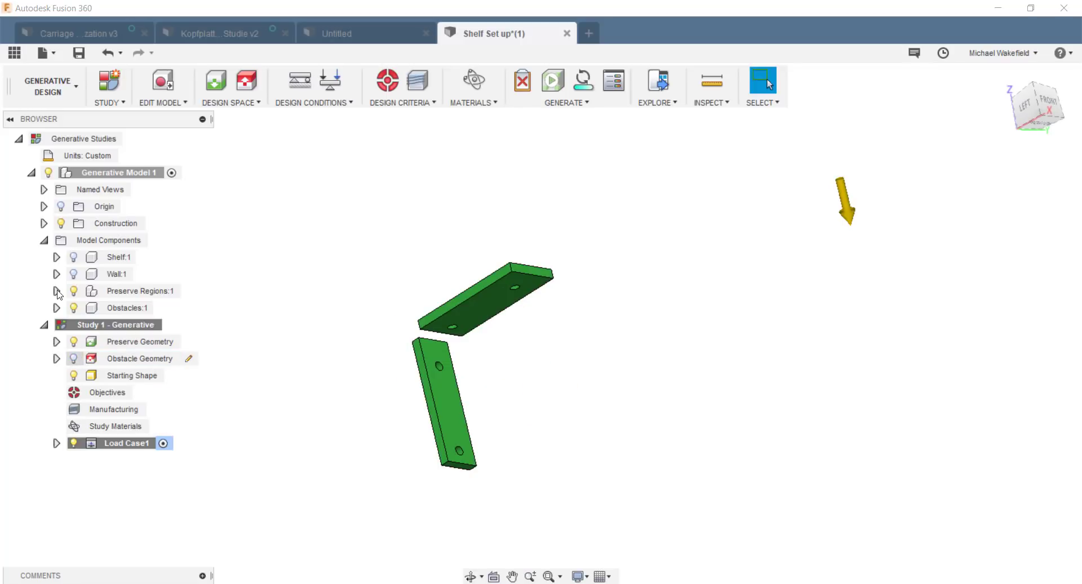
left_click(73, 341)
left_click(140, 359)
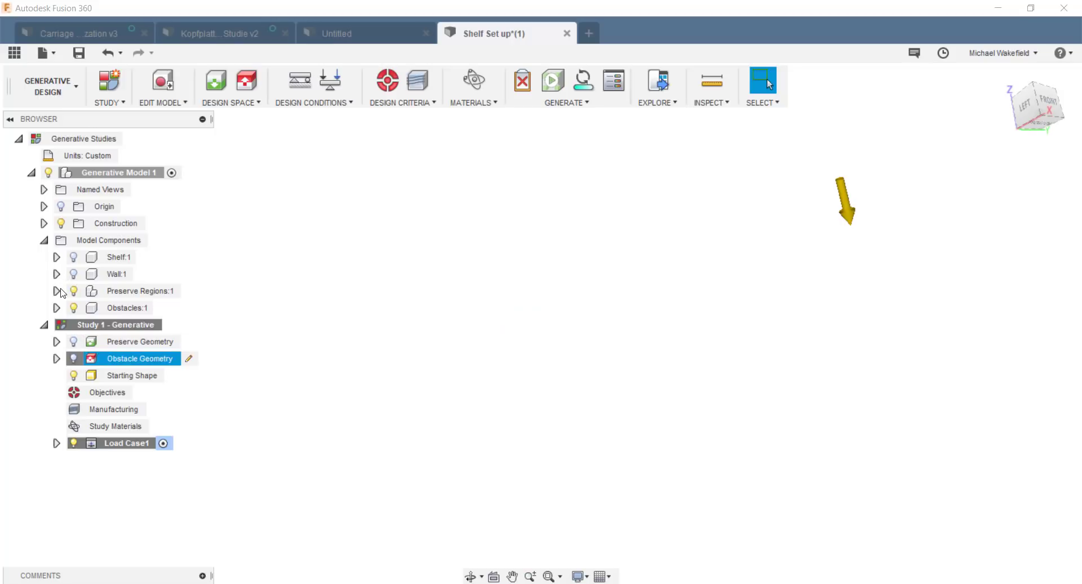
key("v")
middle_click_drag(508, 372, 479, 358, "shift")
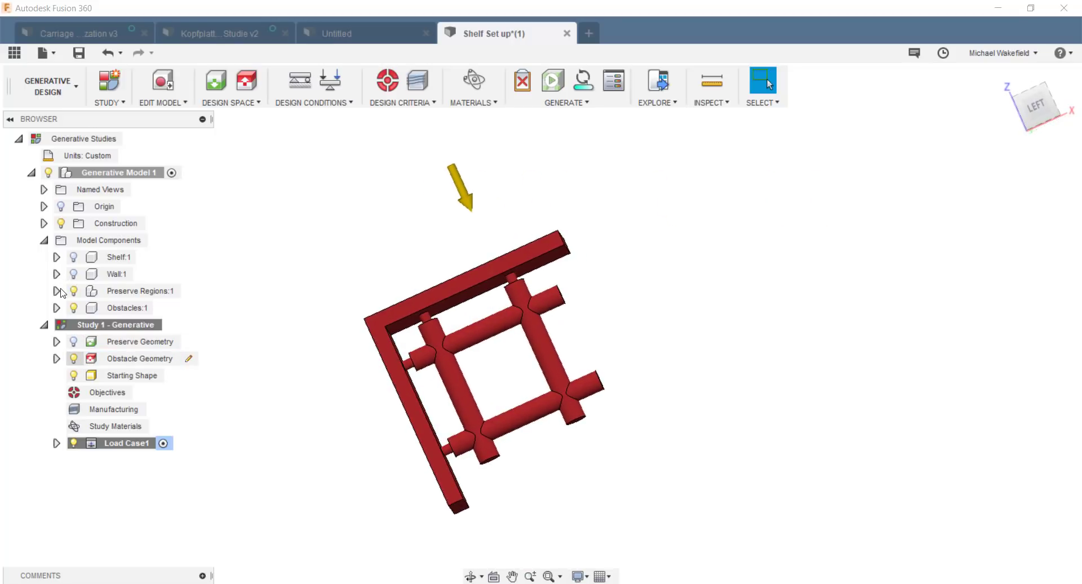
- Hide the study's obstacle geometry and show its preserve geometry
left_click(73, 358)
left_click(74, 342)
middle_click_drag(393, 350, 818, 479, "shift")
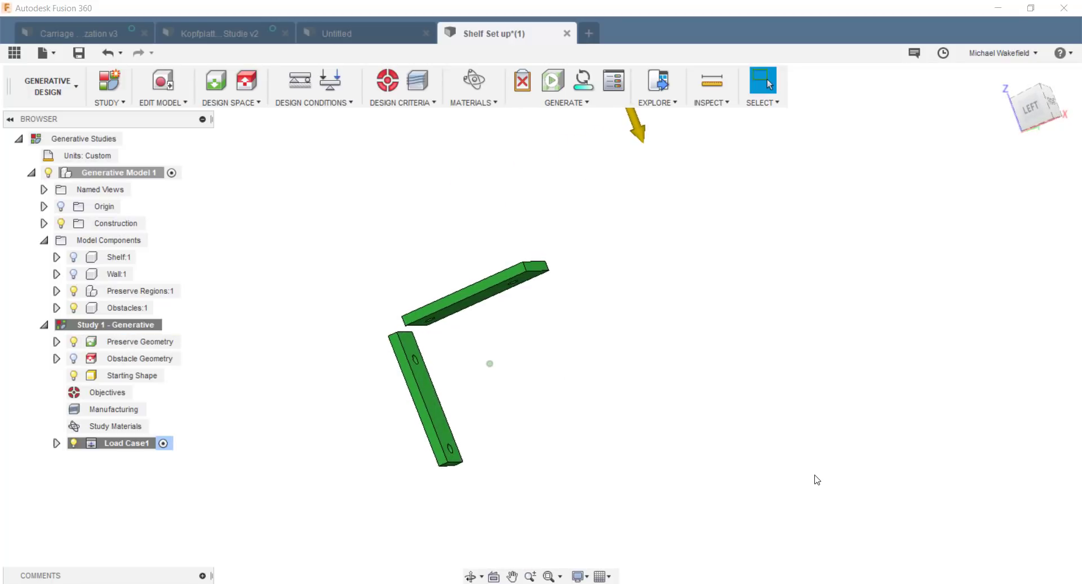
- Apply a fixed structural constraint in all three axes to the wall-facing face of the vertical preserve plate
left_click(297, 82)
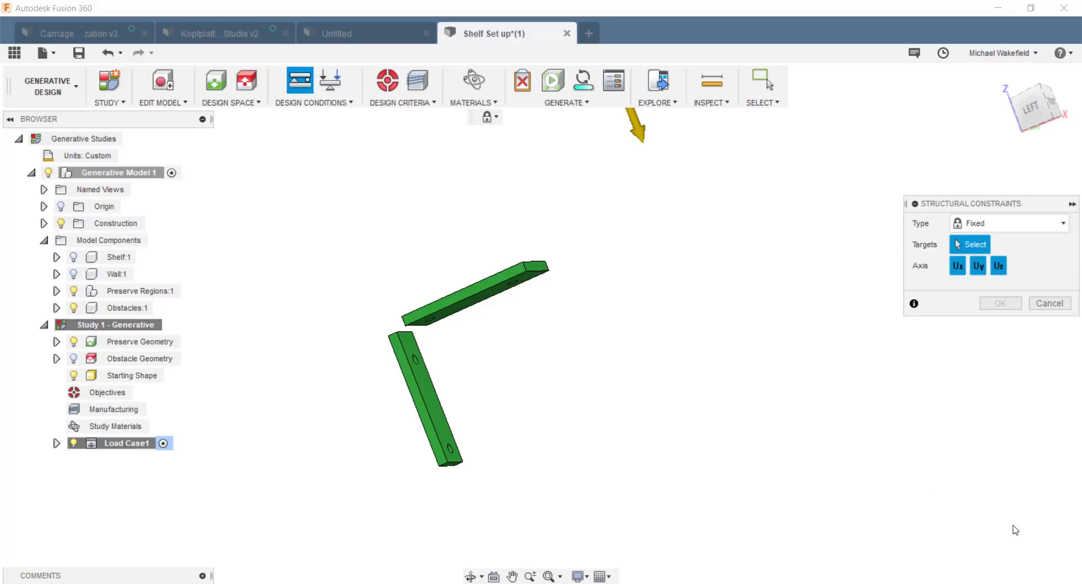
middle_click_drag(1014, 531, 435, 377, "shift")
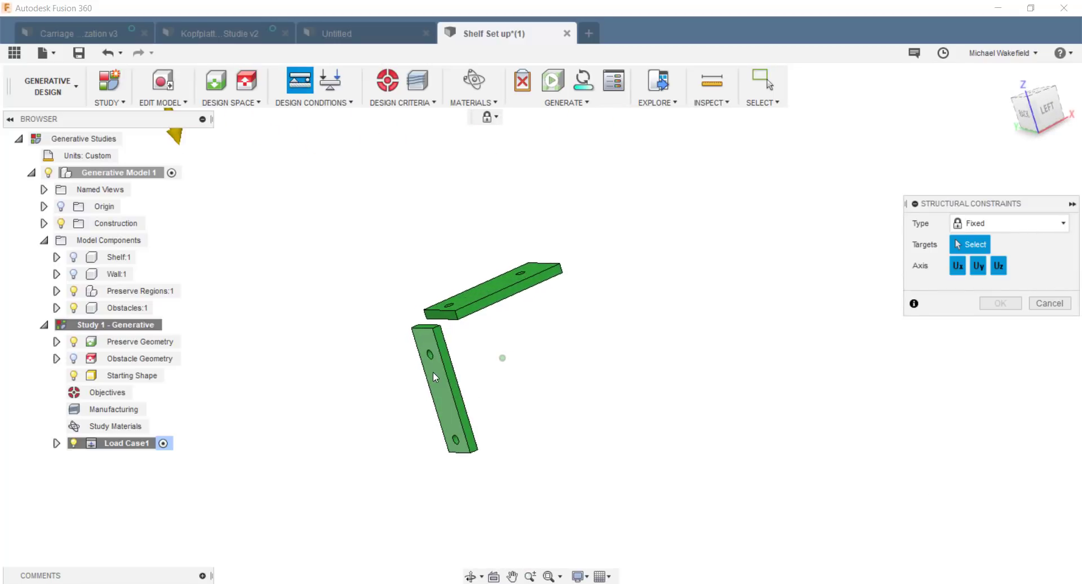
left_click(432, 367)
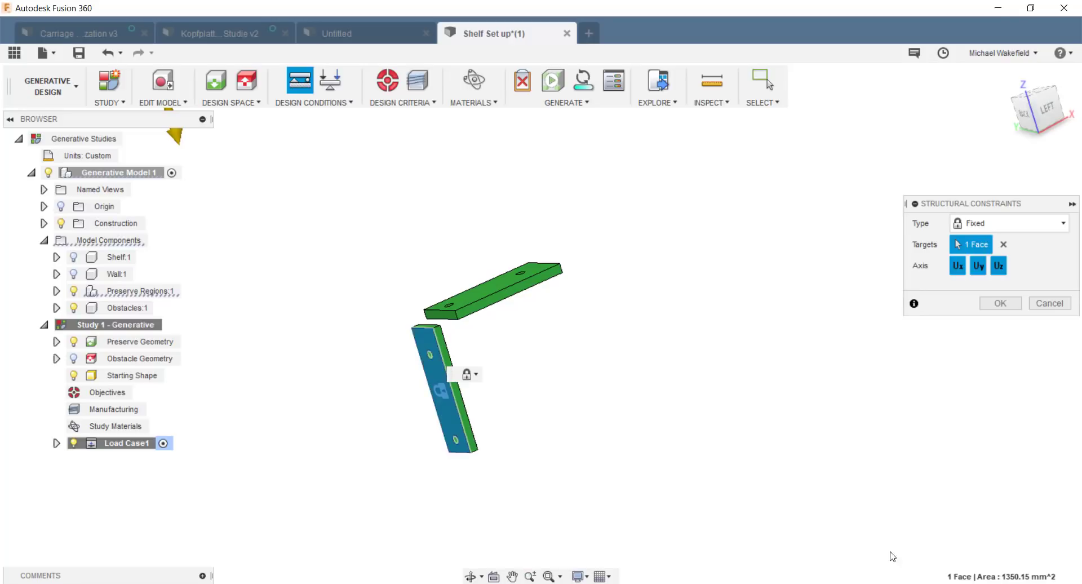
middle_click_drag(892, 556, 1035, 335, "shift")
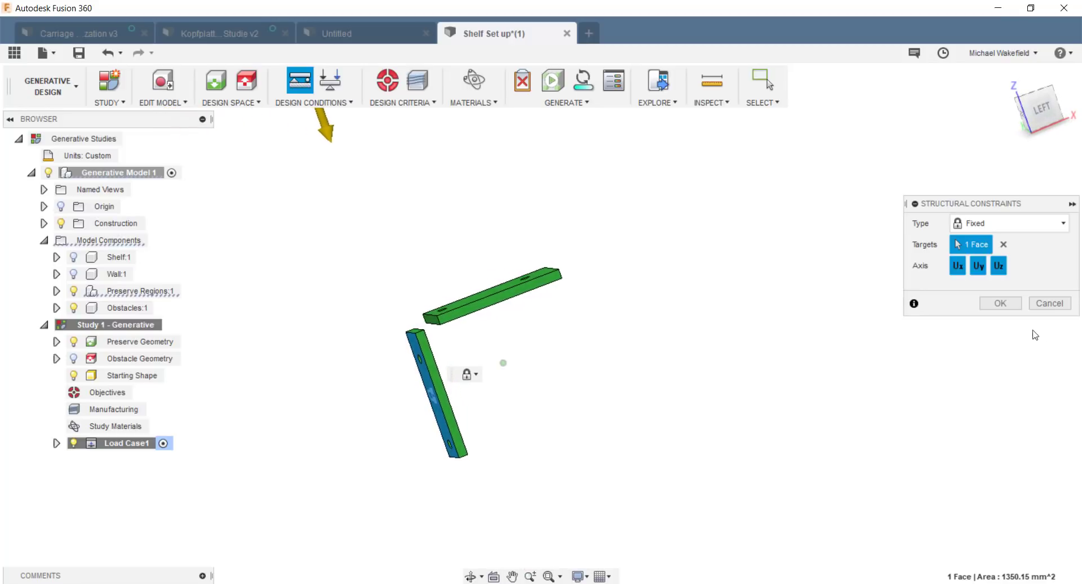
left_click(1001, 303)
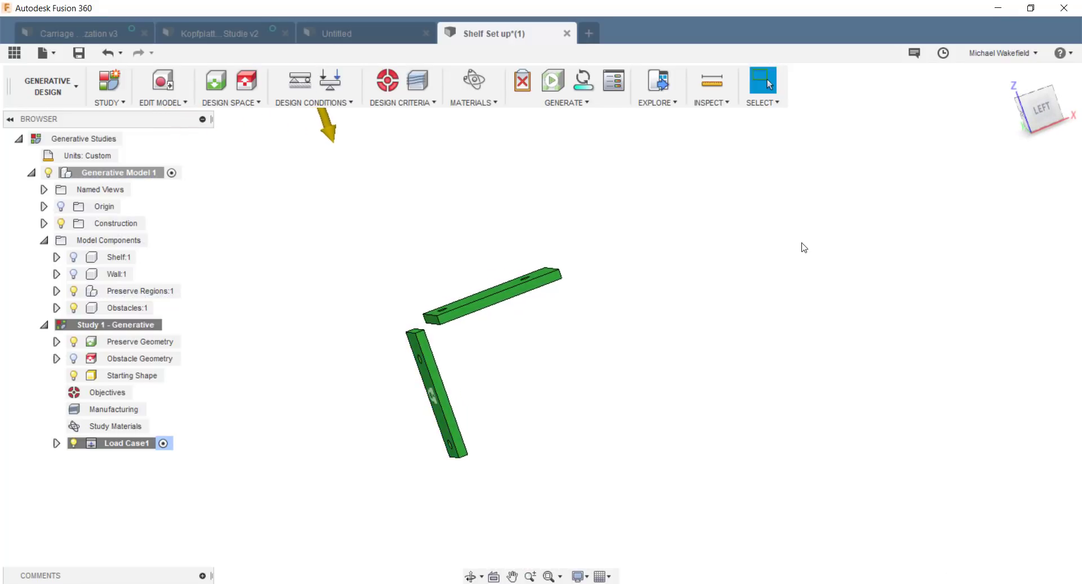
- Apply a 450 N downward force to the top face of the horizontal preserve plate
middle_click_drag(804, 247, 930, 293, "shift")
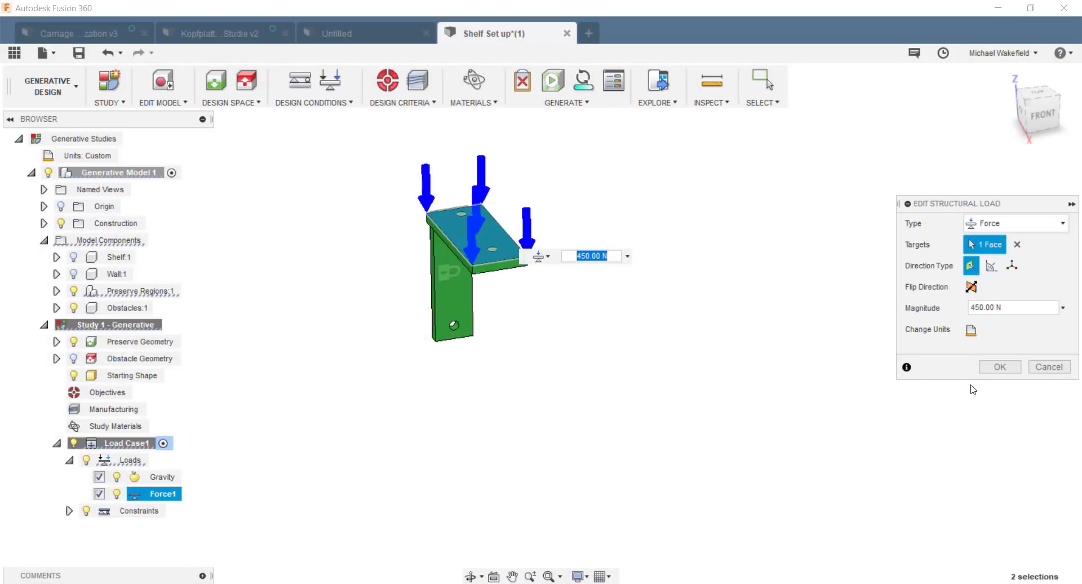
left_click(1013, 305)
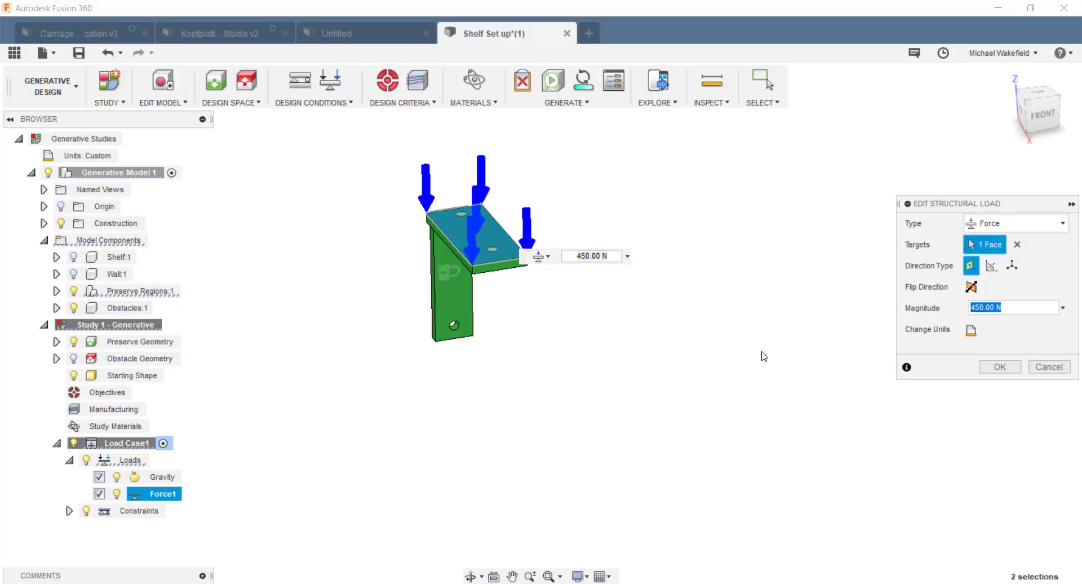
left_click(993, 367)
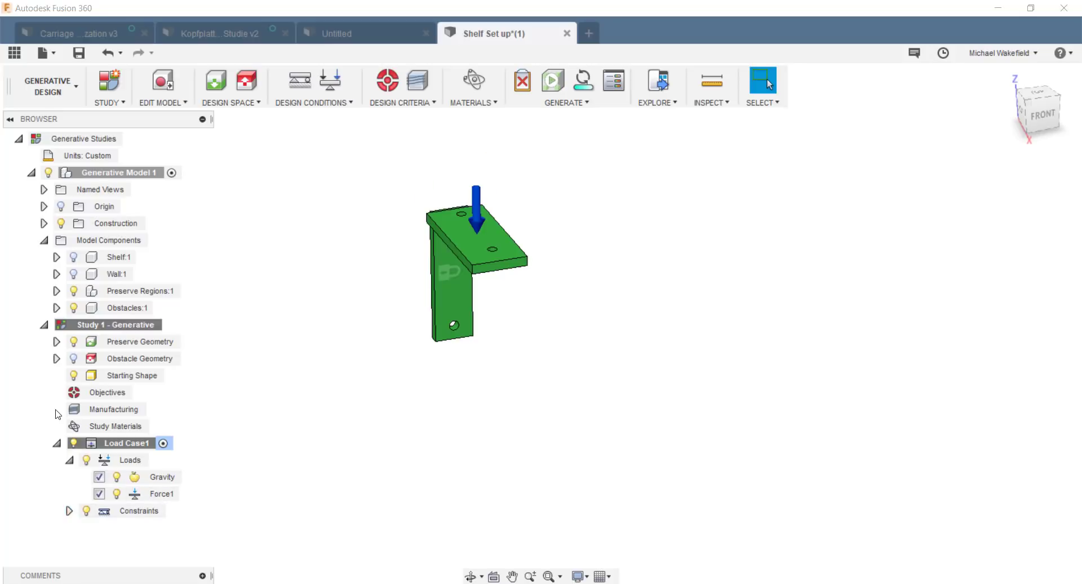
- Create a new empty load case alongside Load Case1 and examine its loads and constraints
left_click(68, 511)
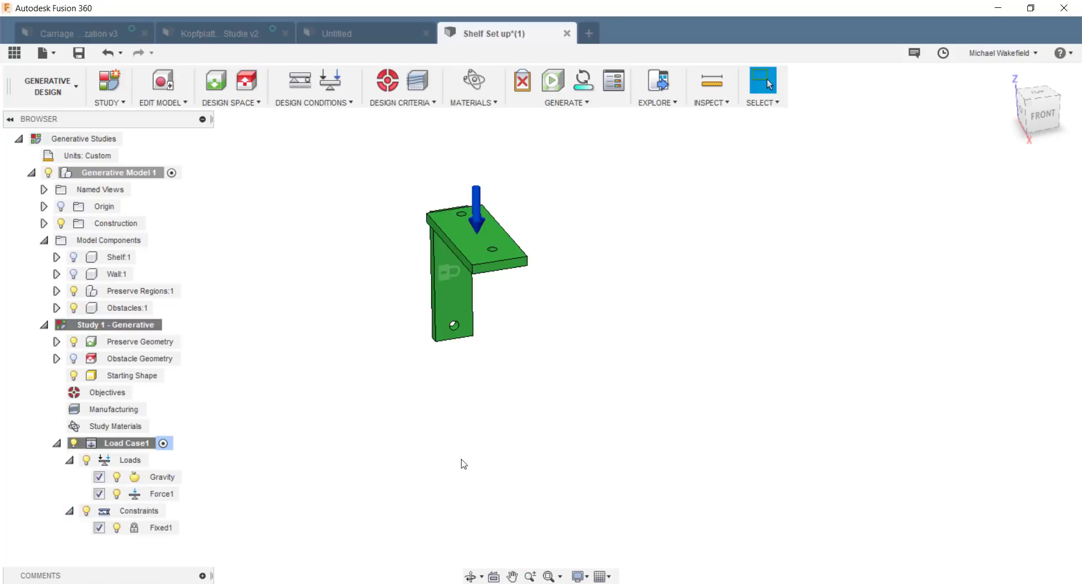
right_click(129, 445)
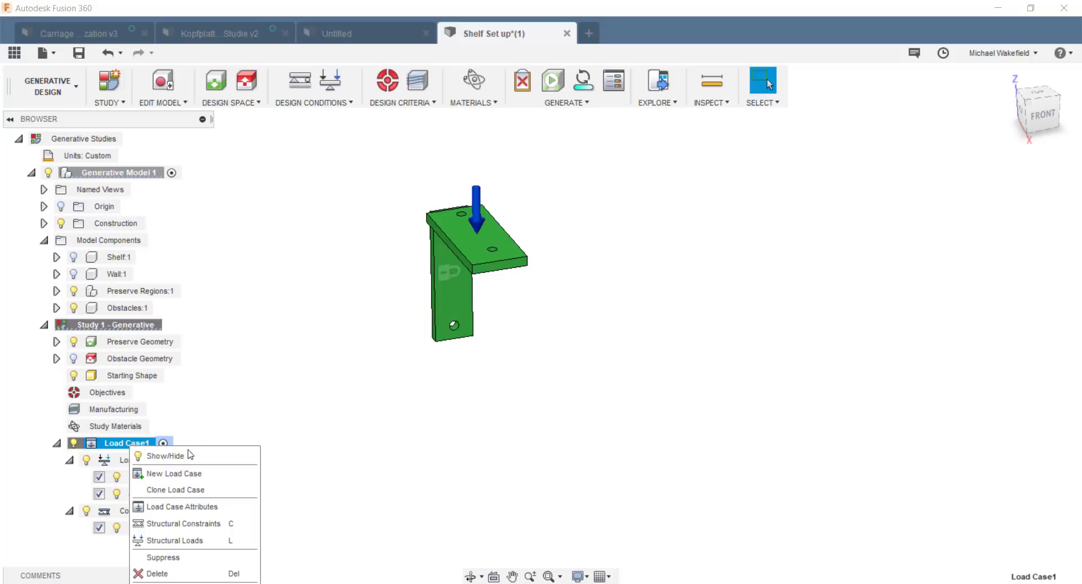
left_click(183, 474)
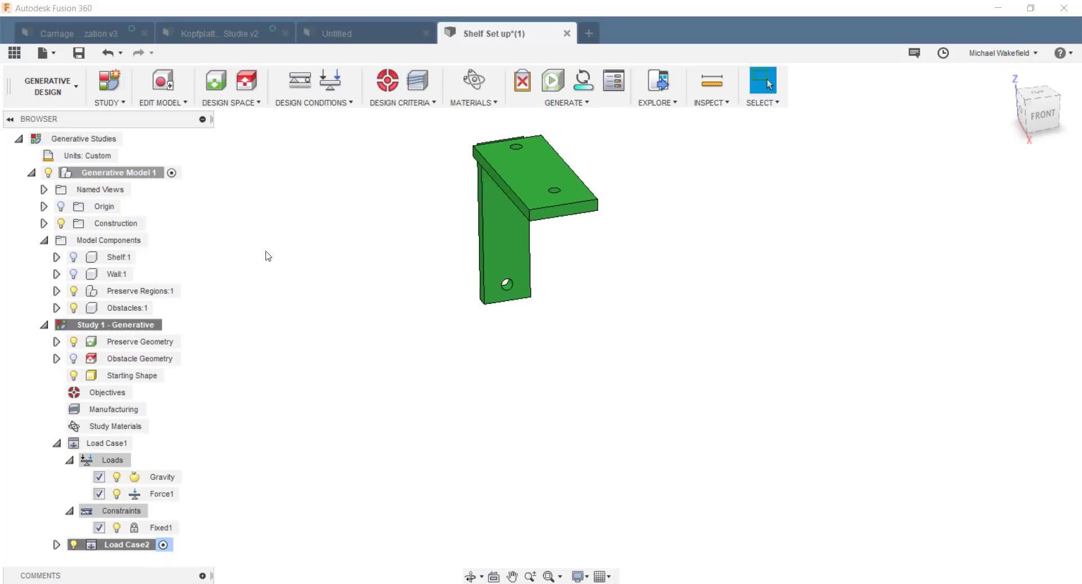
left_click(56, 544)
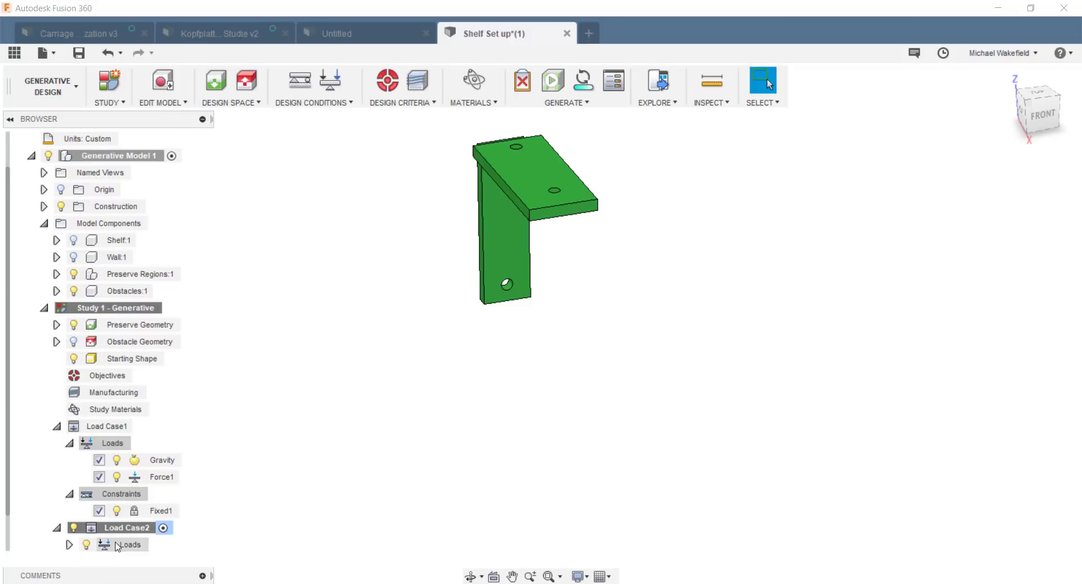
scroll(84, 528, "down", 2)
left_click(69, 527)
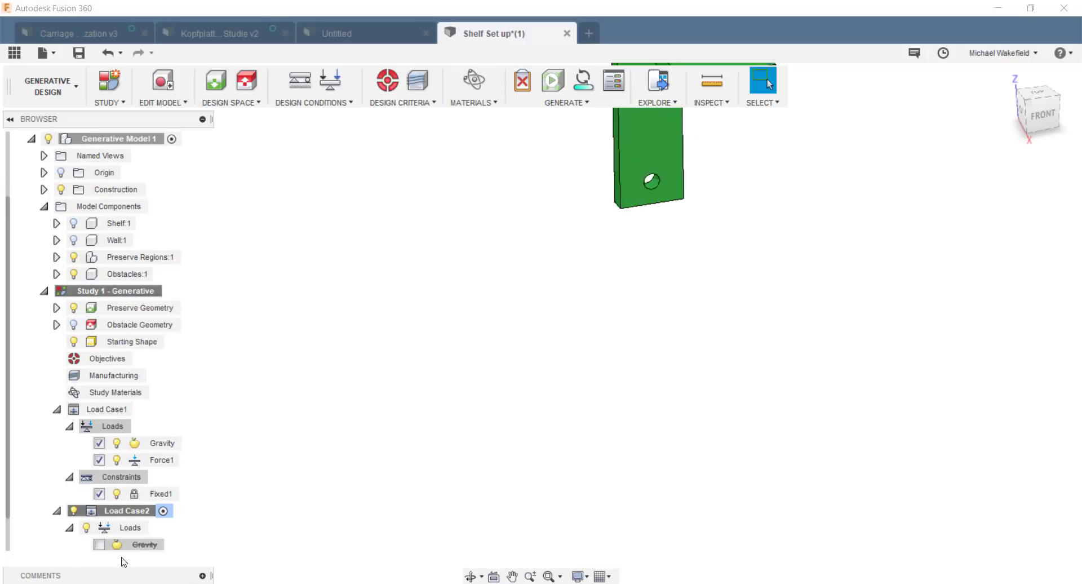
scroll(129, 553, "down", 1)
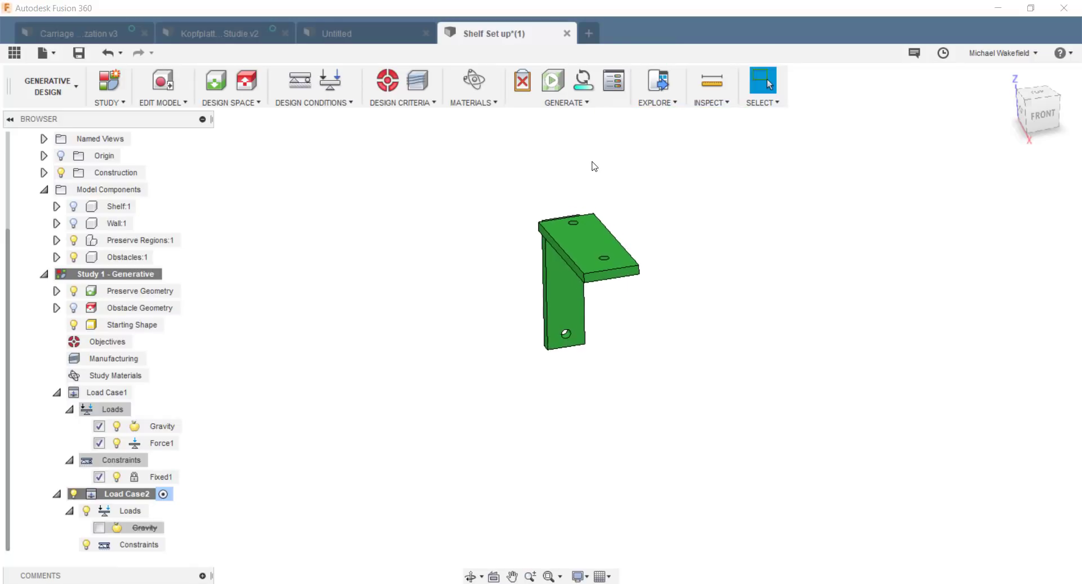
- Delete the empty Load Case2 from the study
left_click(126, 496)
right_click(125, 496)
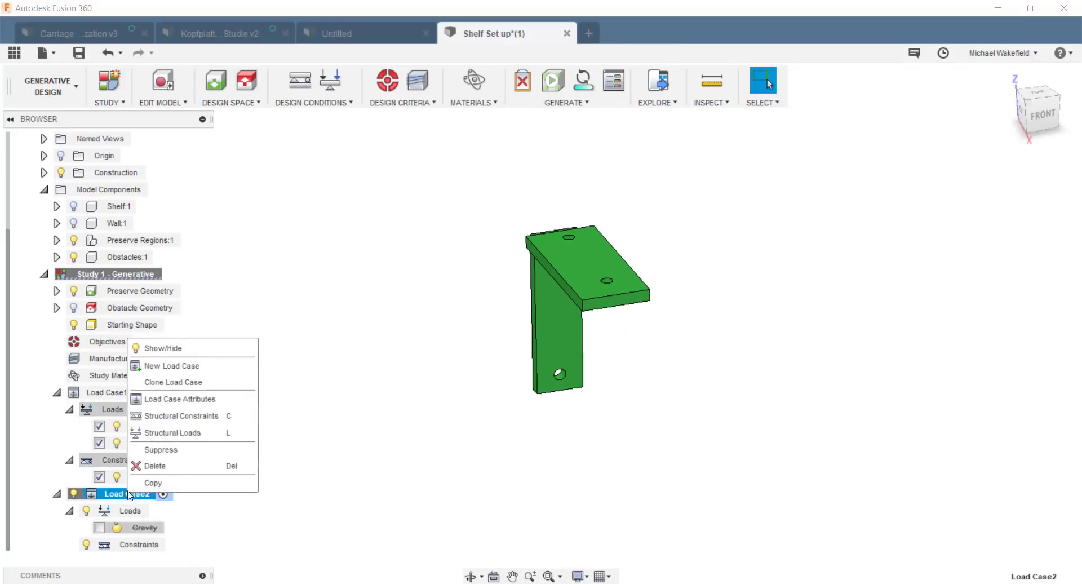
left_click(151, 470)
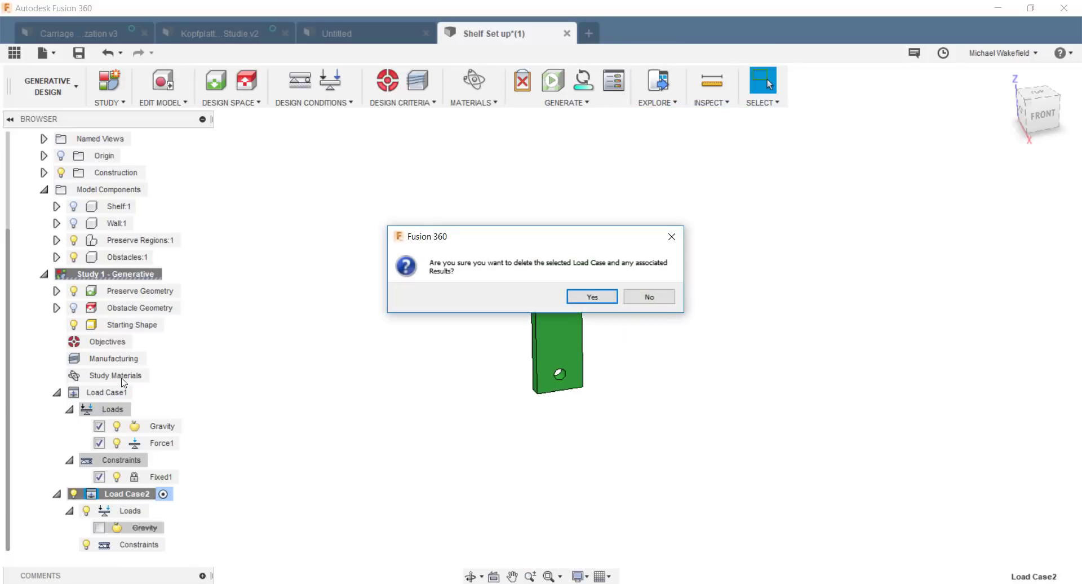
left_click(574, 297)
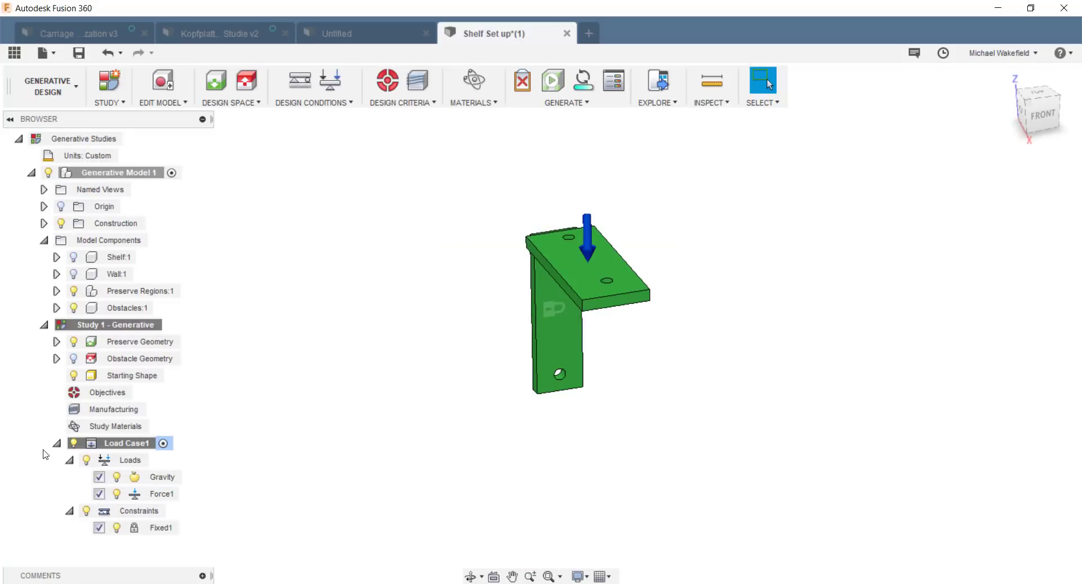
- Clone Load Case1 and expand the loads and constraints of the copy
left_click(115, 442)
right_click(114, 443)
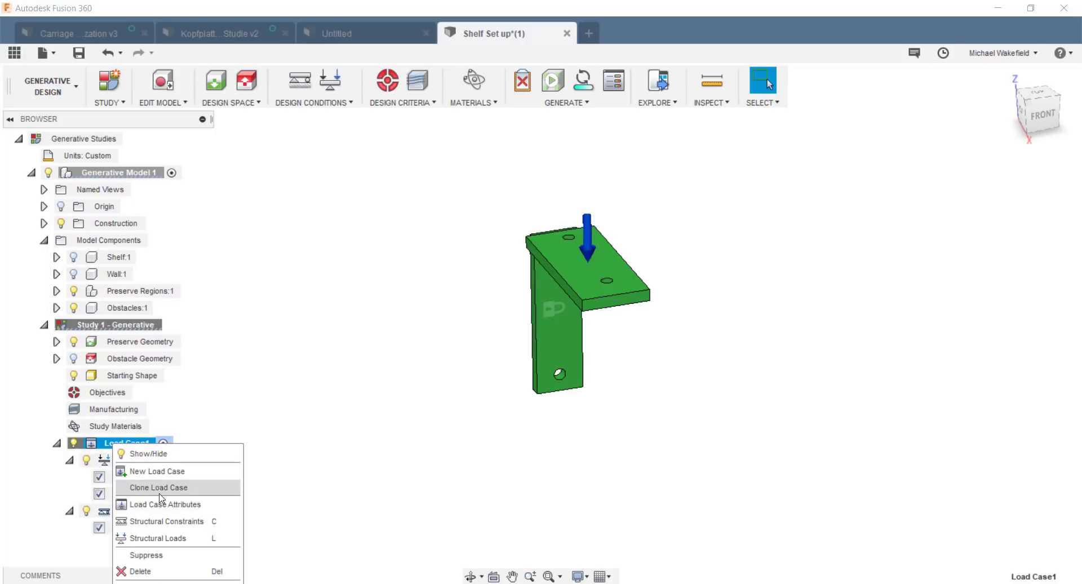
left_click(160, 488)
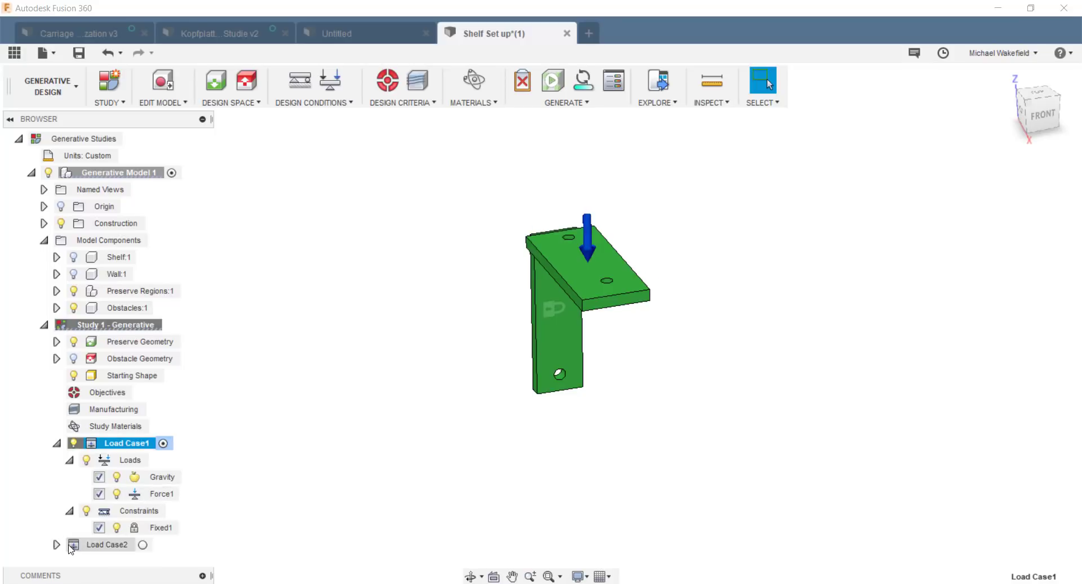
left_click(57, 544)
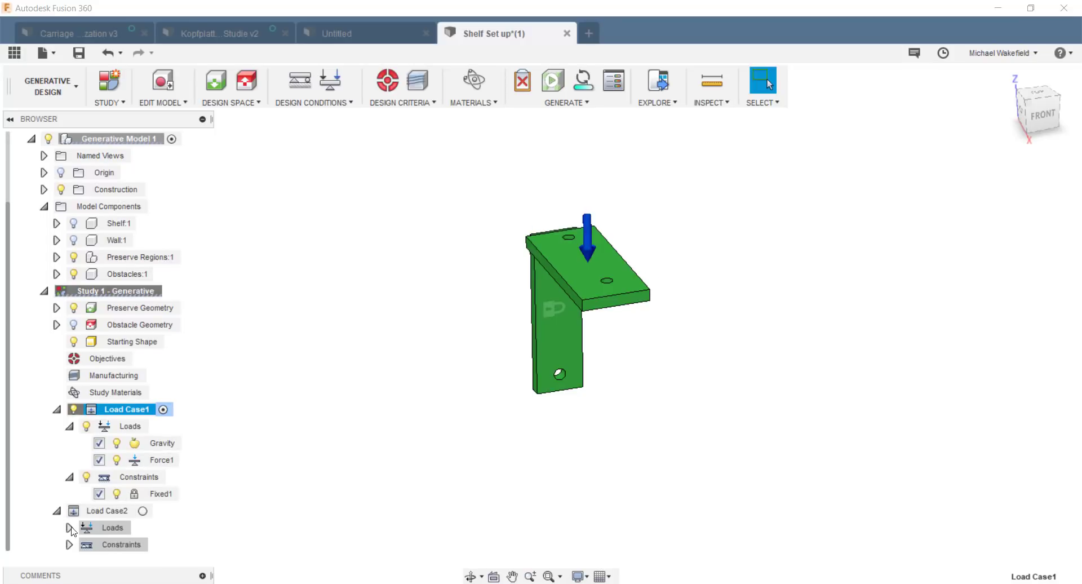
left_click(69, 527)
left_click(68, 545)
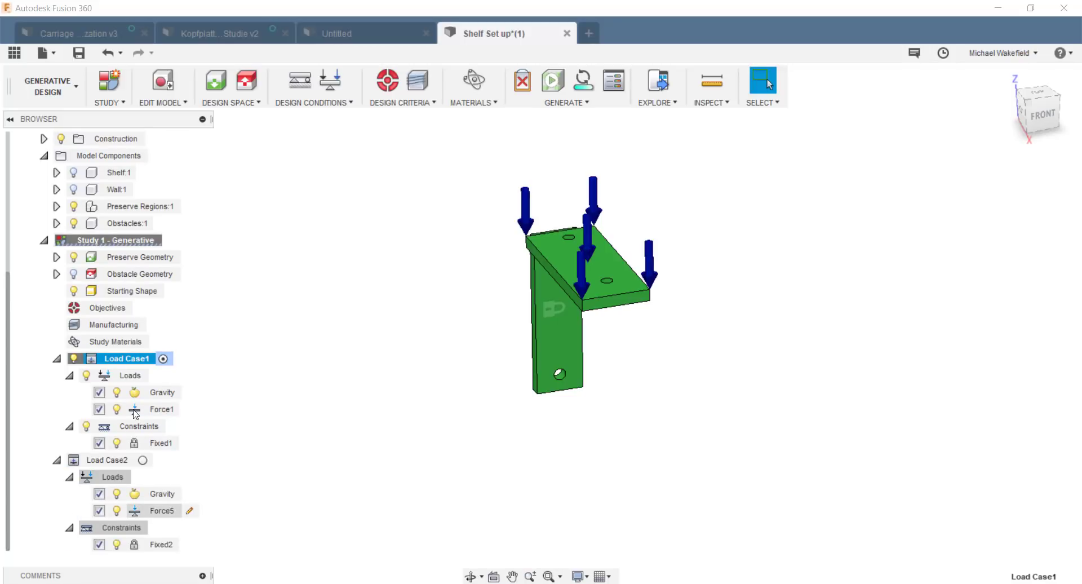
- Set the force in Load Case2 to 225 N and flip its direction to point upward
double_click(163, 511)
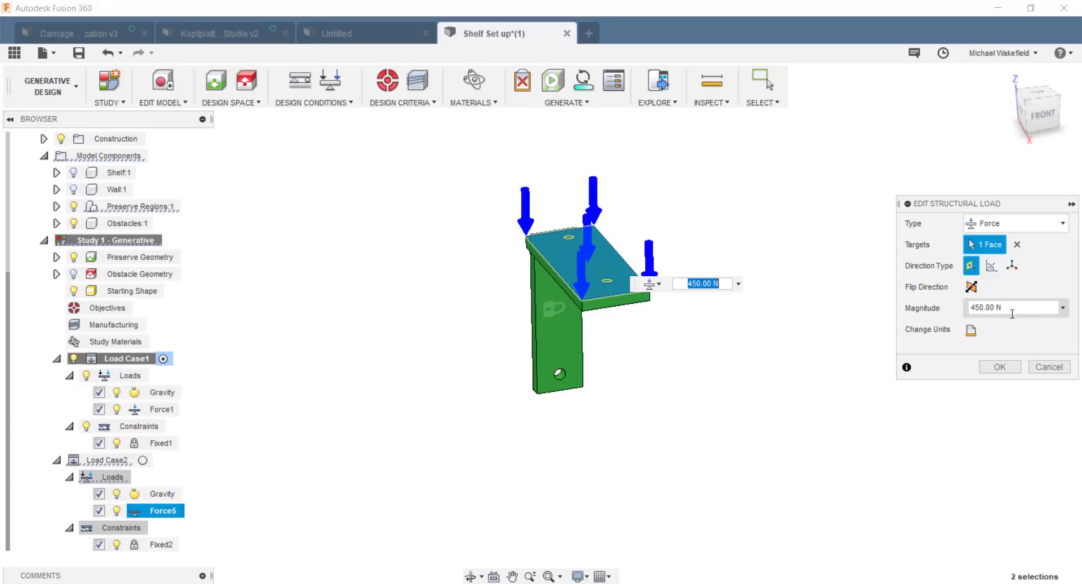
left_click(1013, 309)
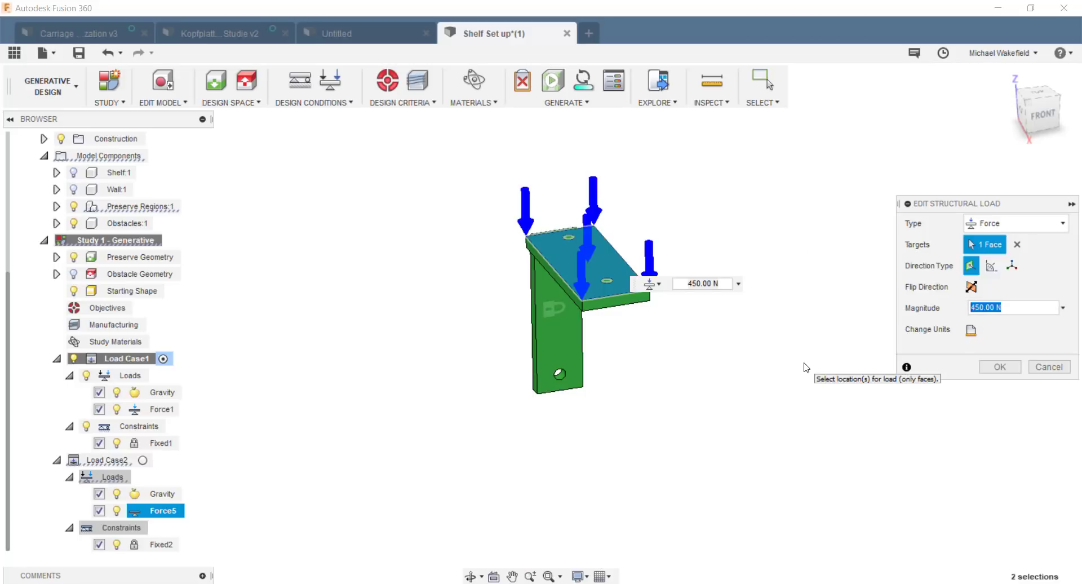
type("225")
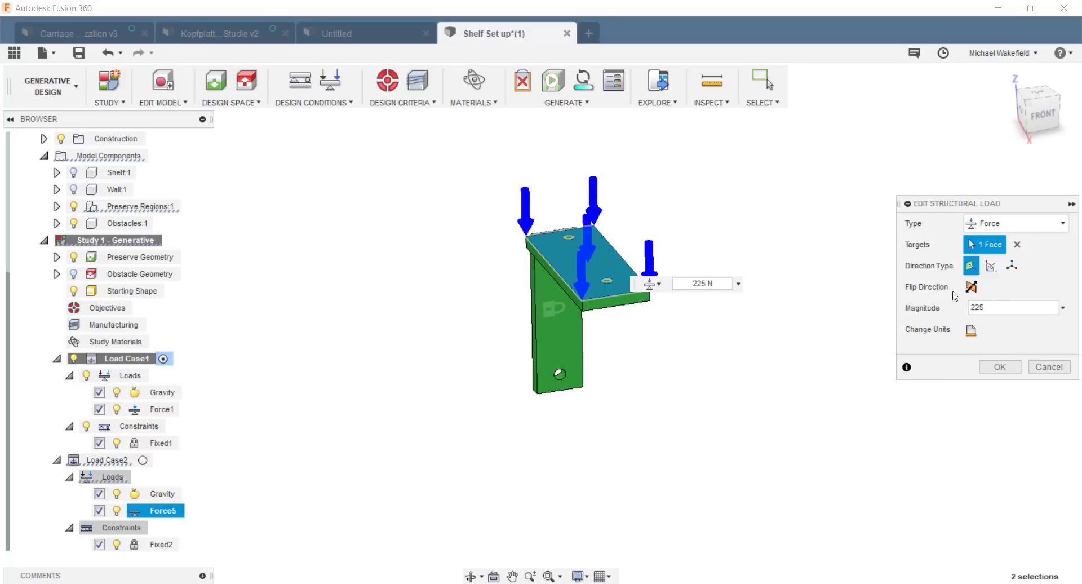
left_click(971, 287)
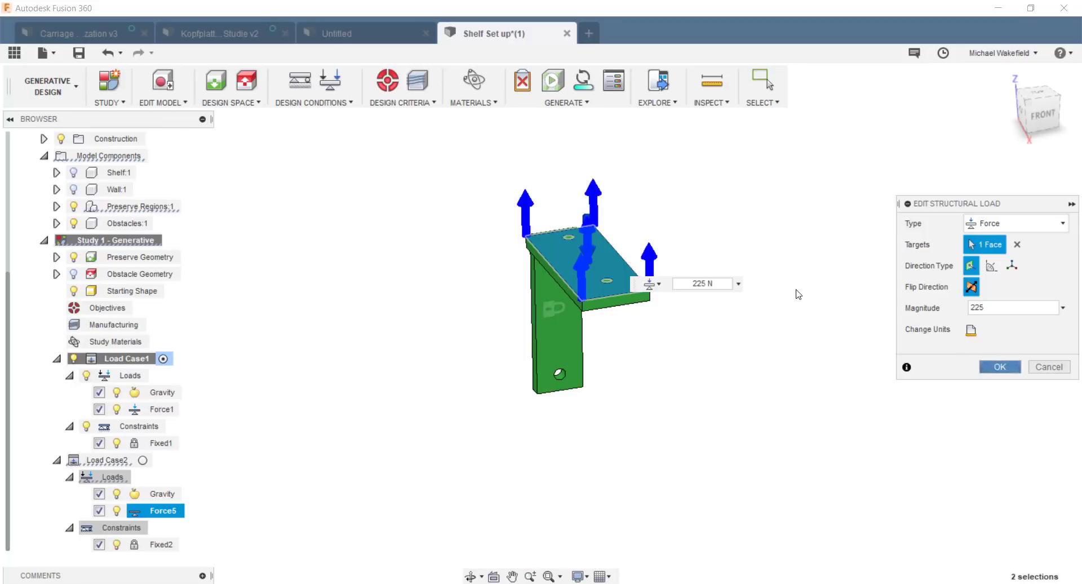
key("Return")
- Clone Load Case2 and expand the loads of the copy
right_click(112, 461)
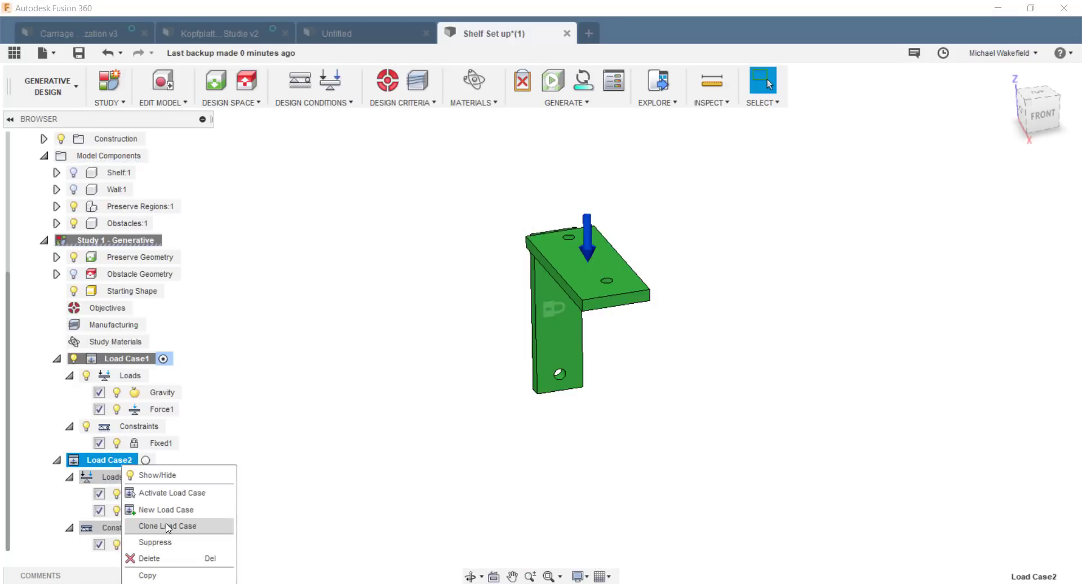
left_click(168, 527)
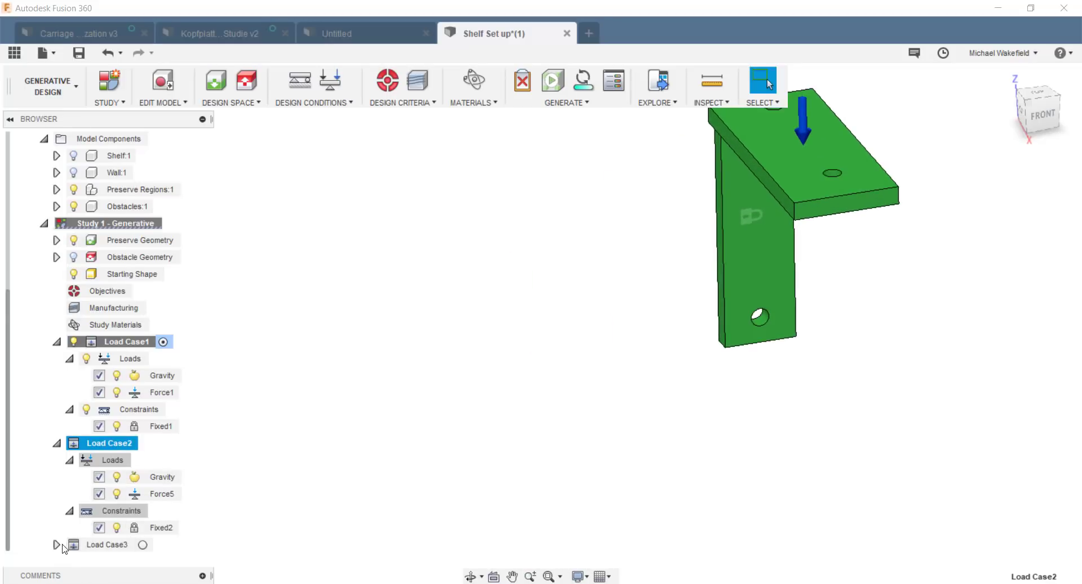
left_click(57, 544)
left_click(69, 545)
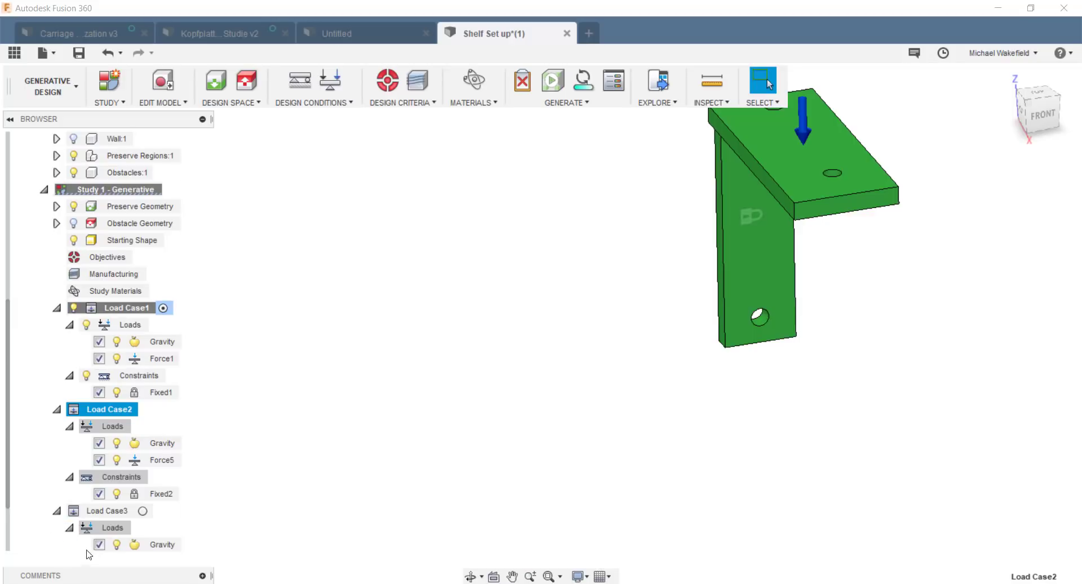
scroll(150, 544, "down", 2)
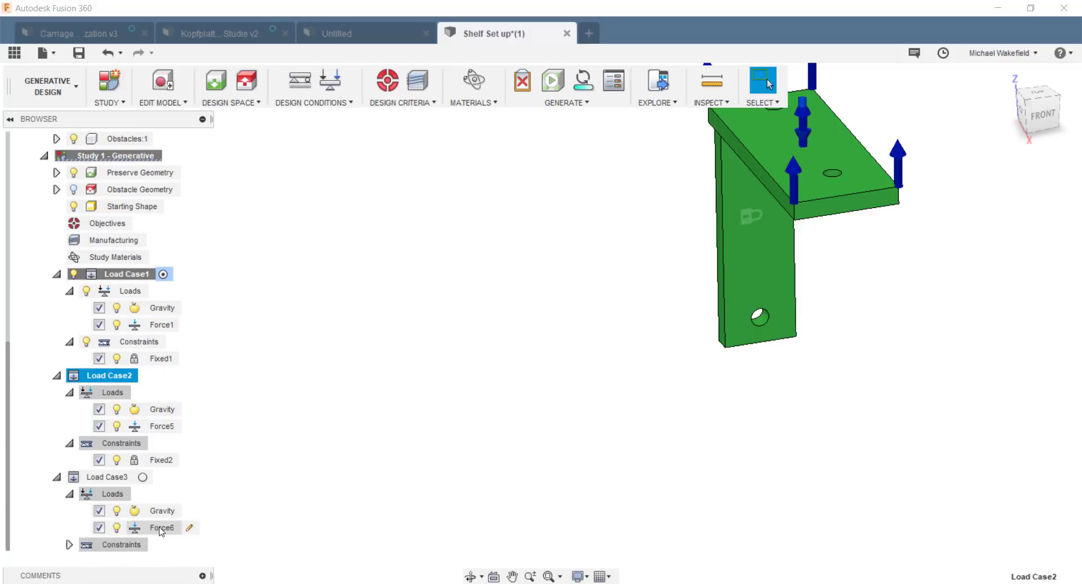
- Define the force in Load Case3 by vector components, with Fy at 225 N and Fz at 0 N
double_click(159, 527)
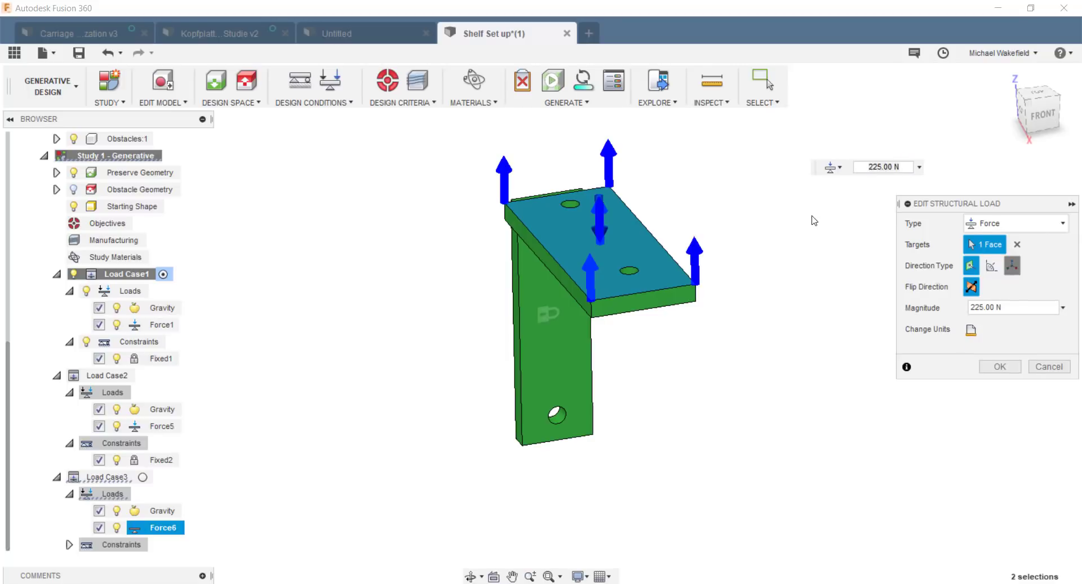
left_click(1012, 265)
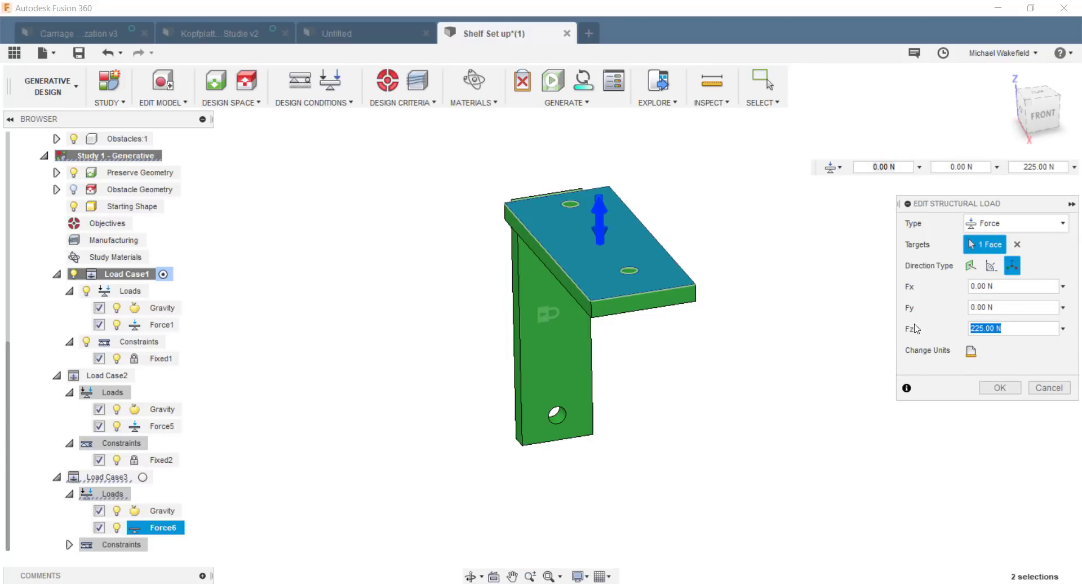
type("0")
left_click(1007, 302)
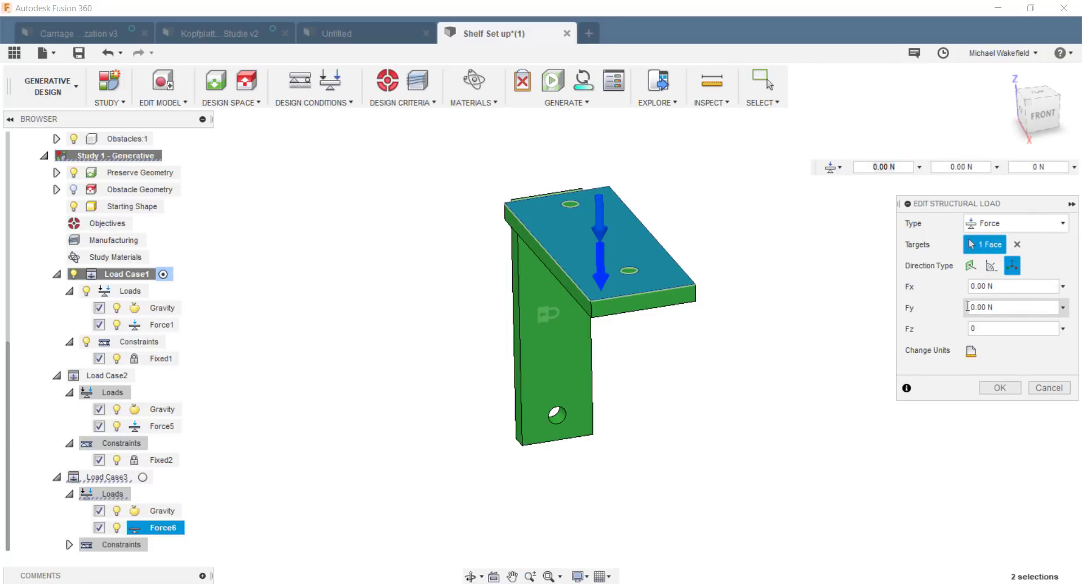
key("ctrl+a")
type("225")
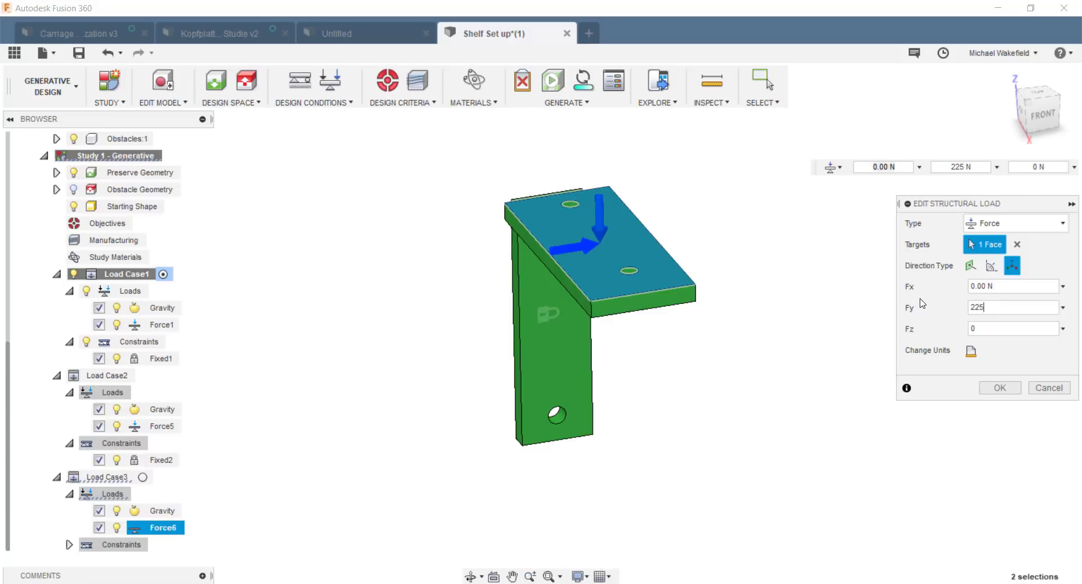
left_click(1003, 387)
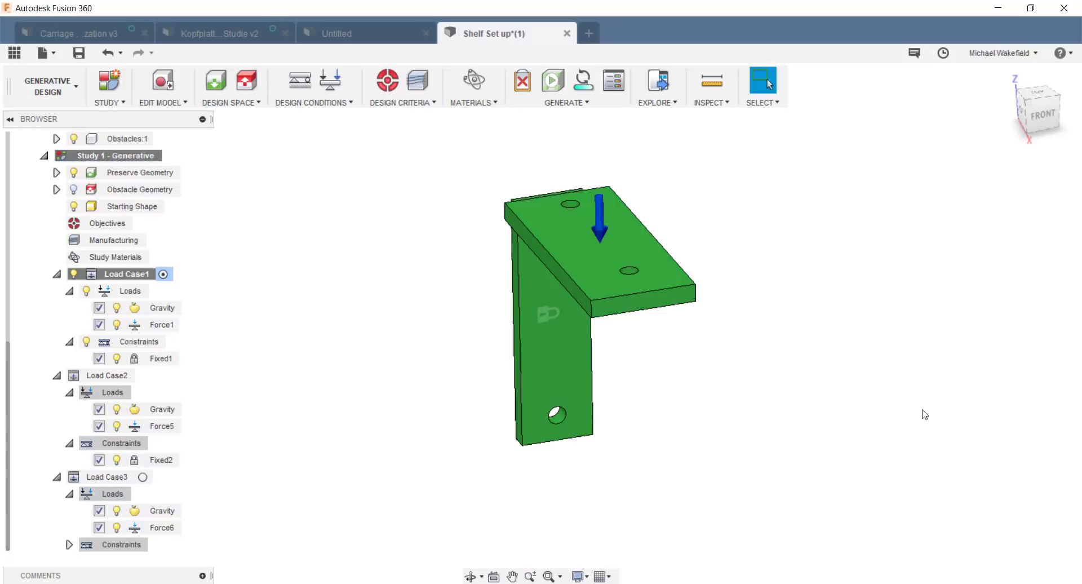
- Clone Load Case3 and expand the loads of the copy
left_click(121, 484)
right_click(122, 480)
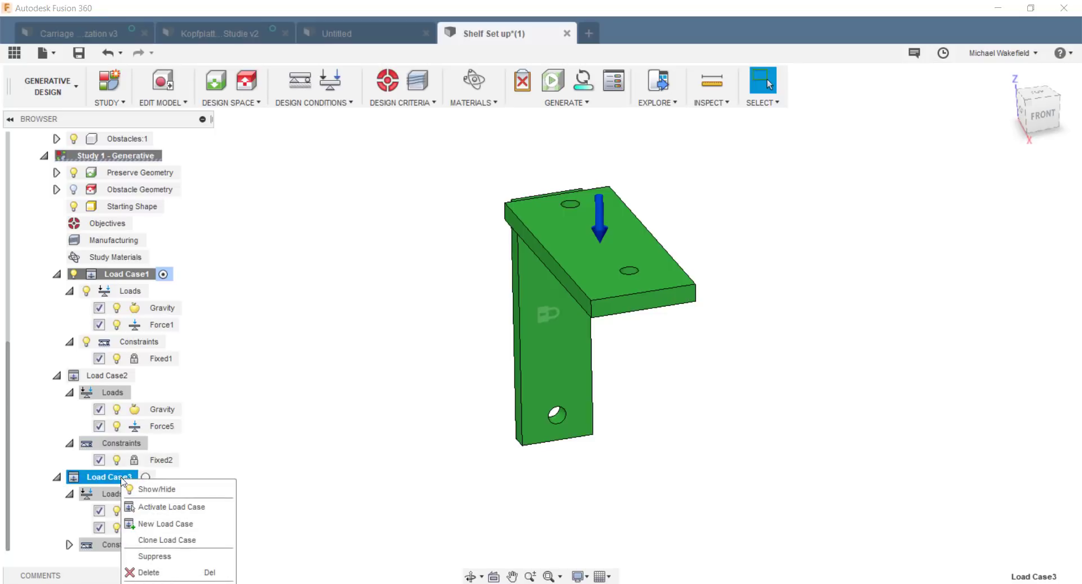
left_click(169, 540)
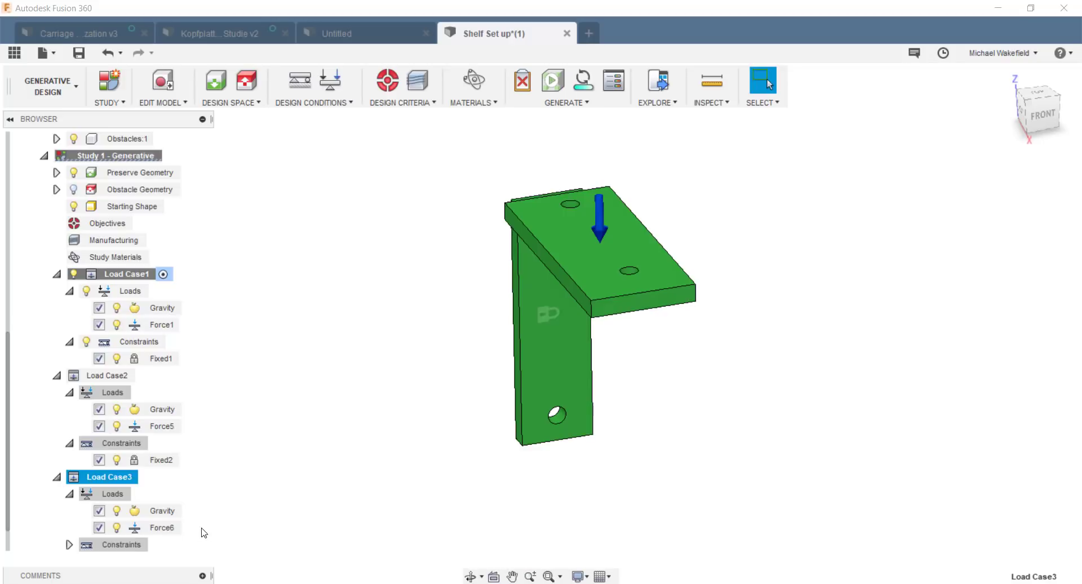
scroll(8, 513, "down", 1)
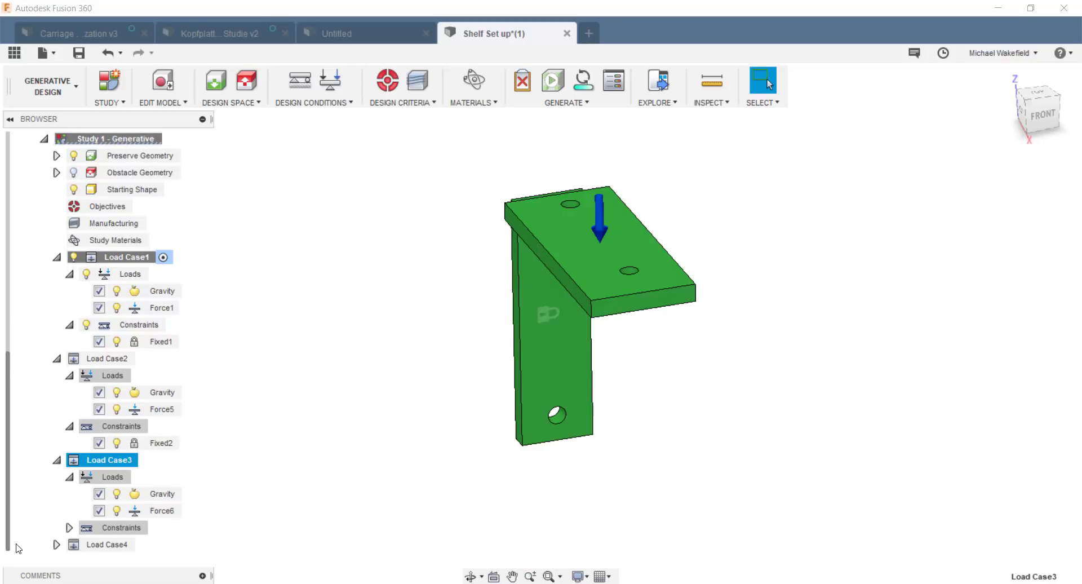
left_click(56, 544)
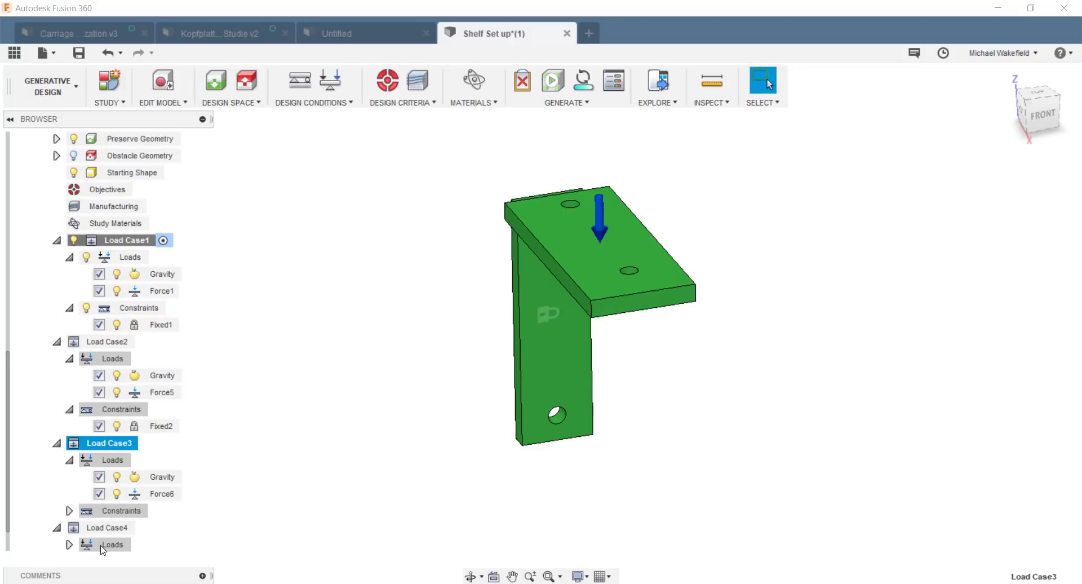
left_click(69, 544)
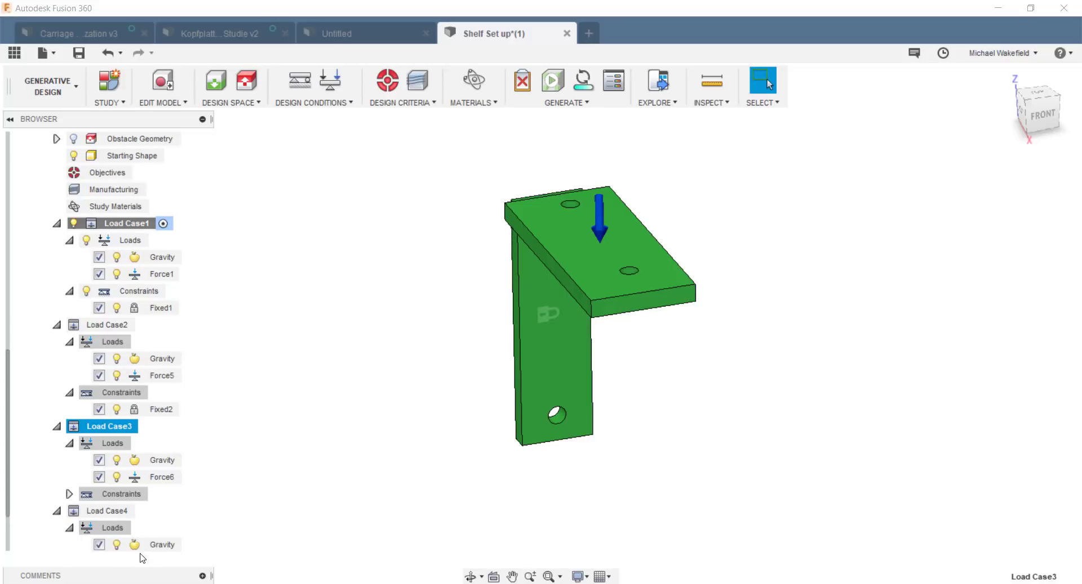
- Set the Fy component of the force in Load Case4 to -225 N
double_click(180, 528)
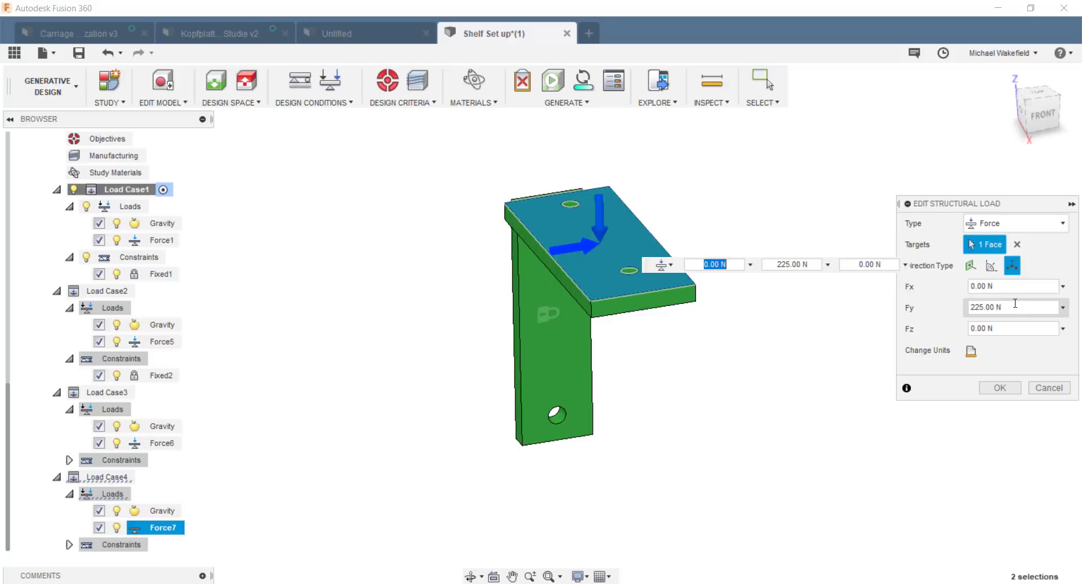
left_click(983, 310)
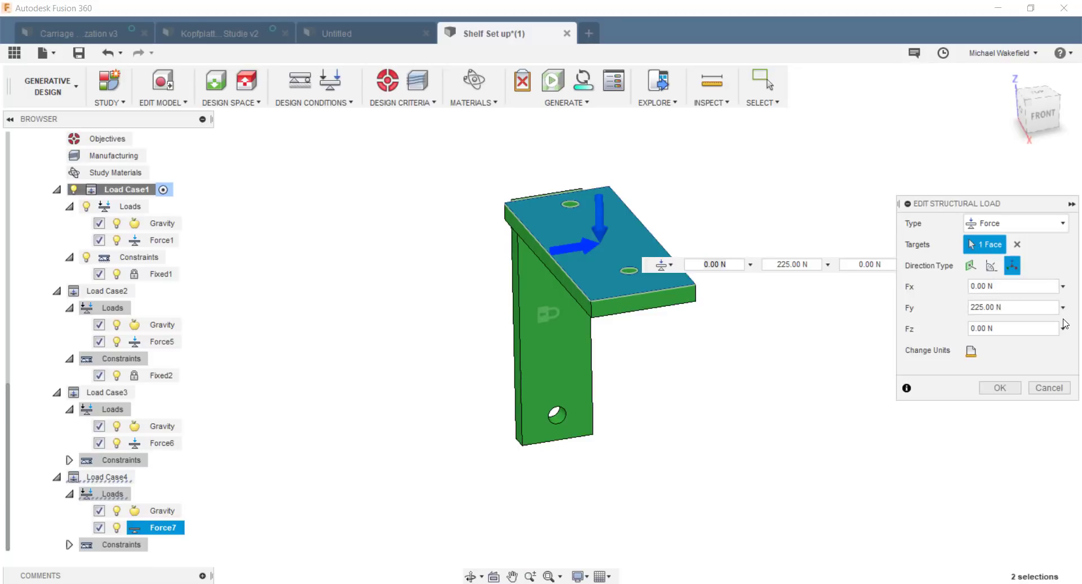
type("-")
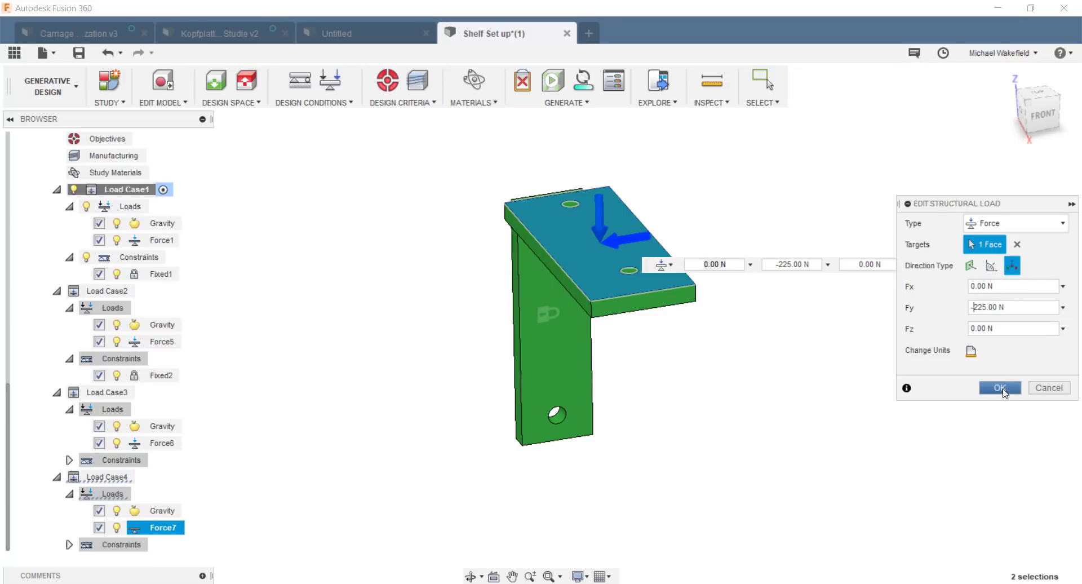
left_click(1004, 389)
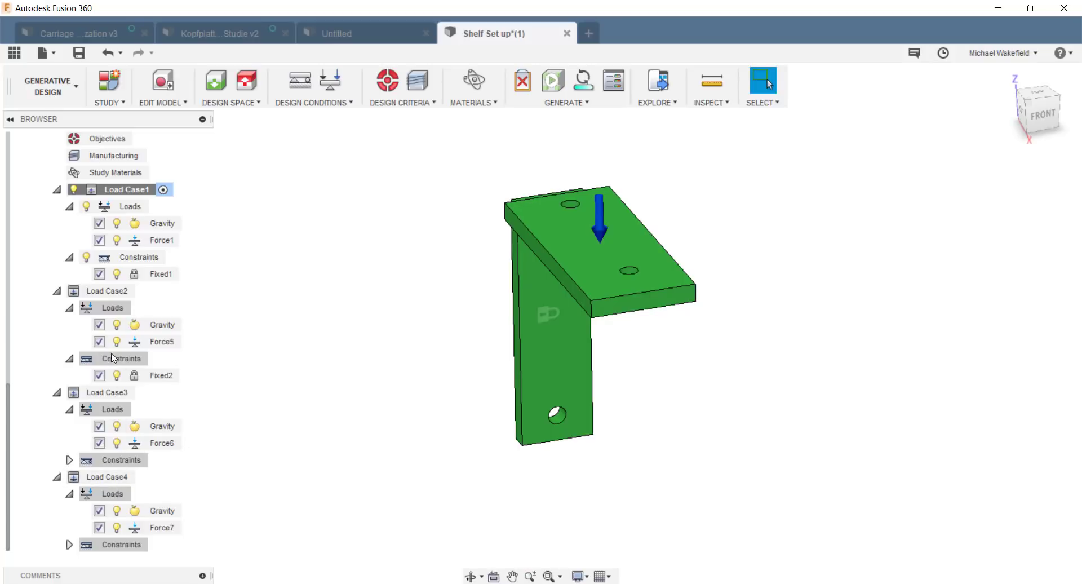
- Activate Load Case2, Load Case3 and Load Case4 in turn to review their force directions, and collapse Load Case4
left_click(125, 188)
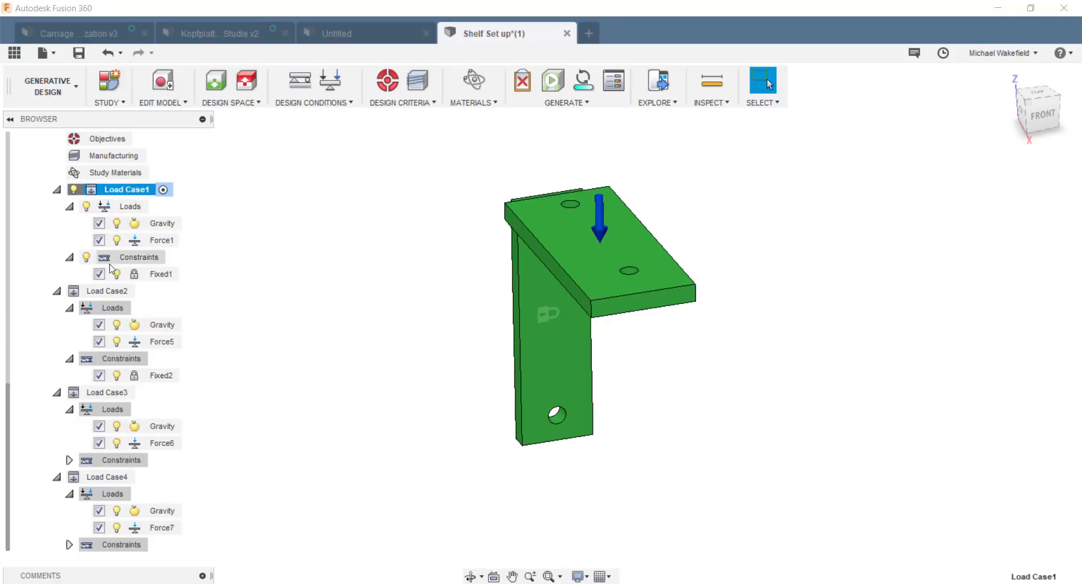
left_click(108, 291)
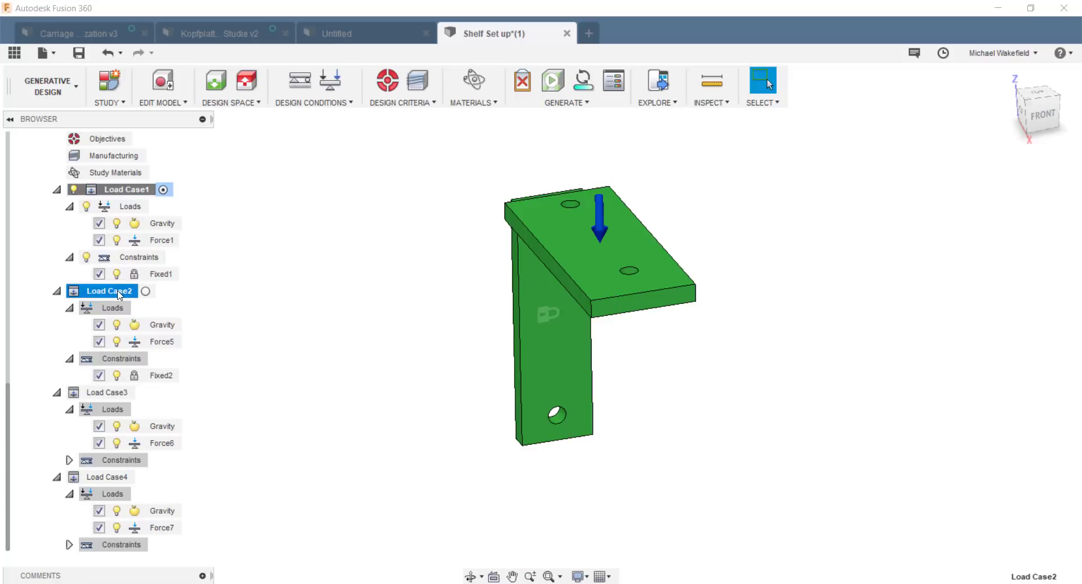
left_click(145, 291)
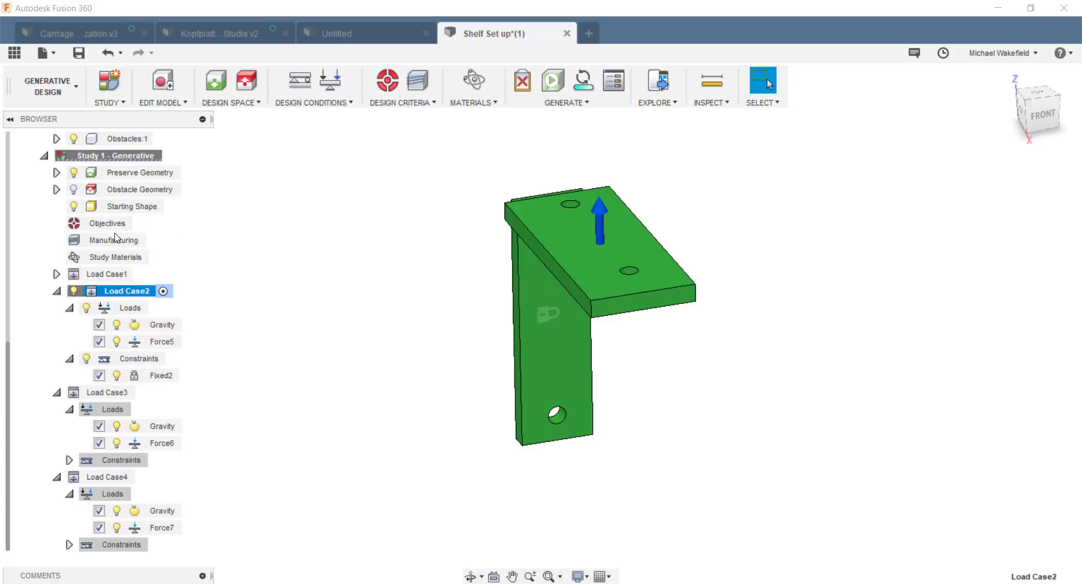
left_click(136, 393)
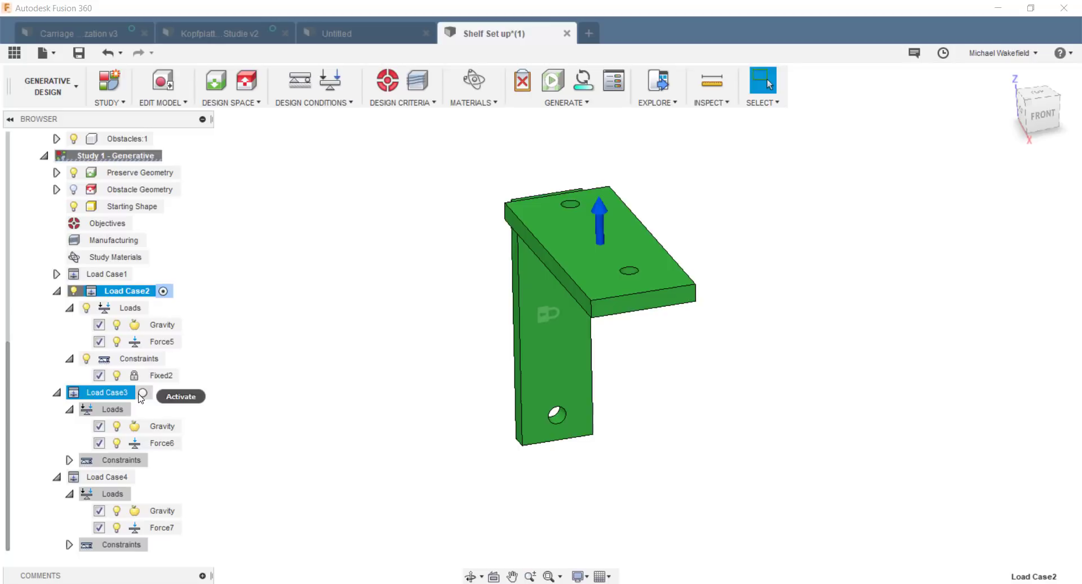
left_click(139, 394)
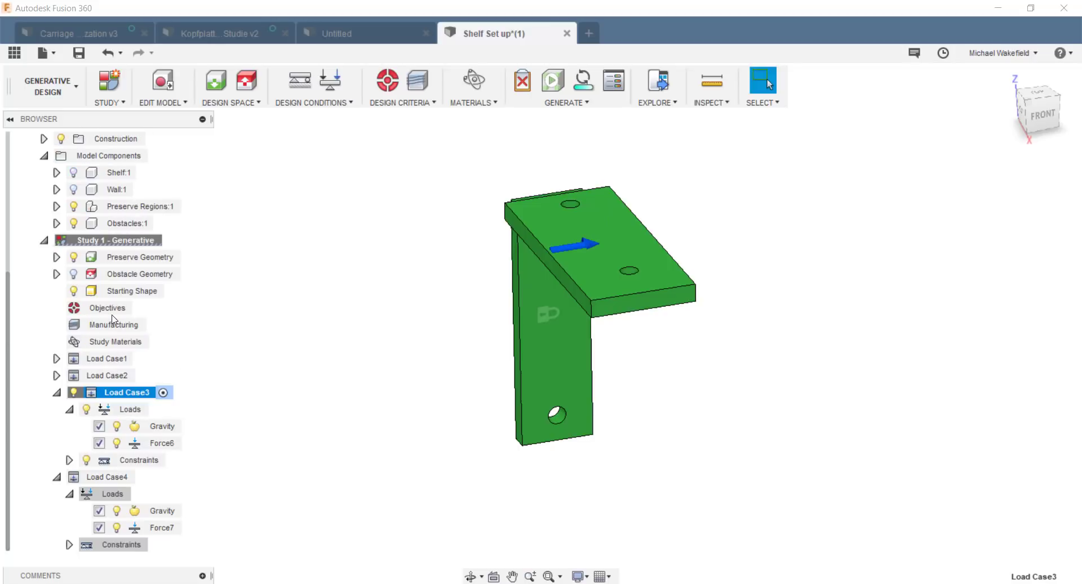
left_click(133, 477)
left_click(163, 477)
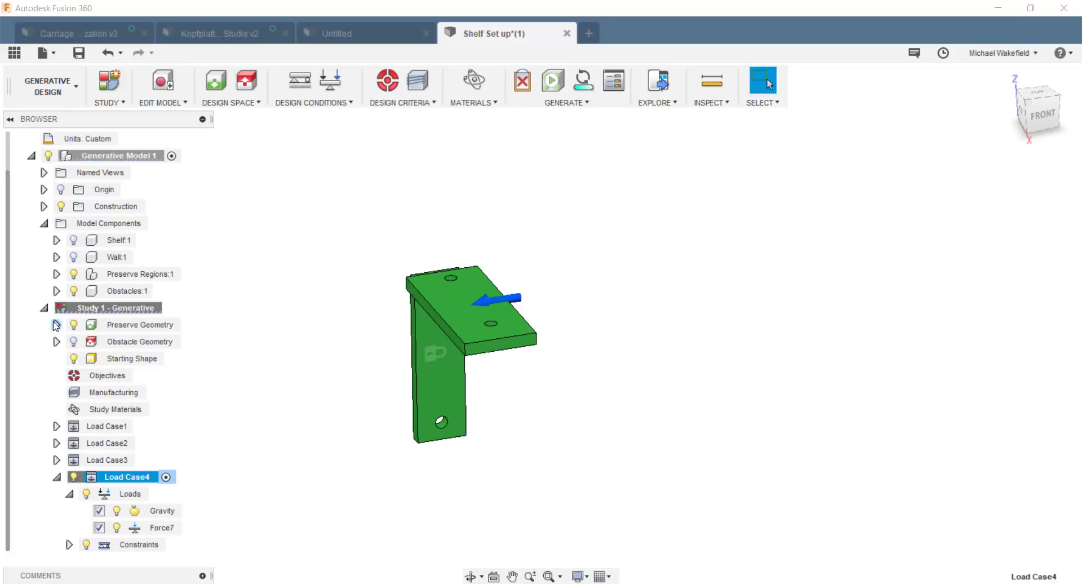
left_click(56, 476)
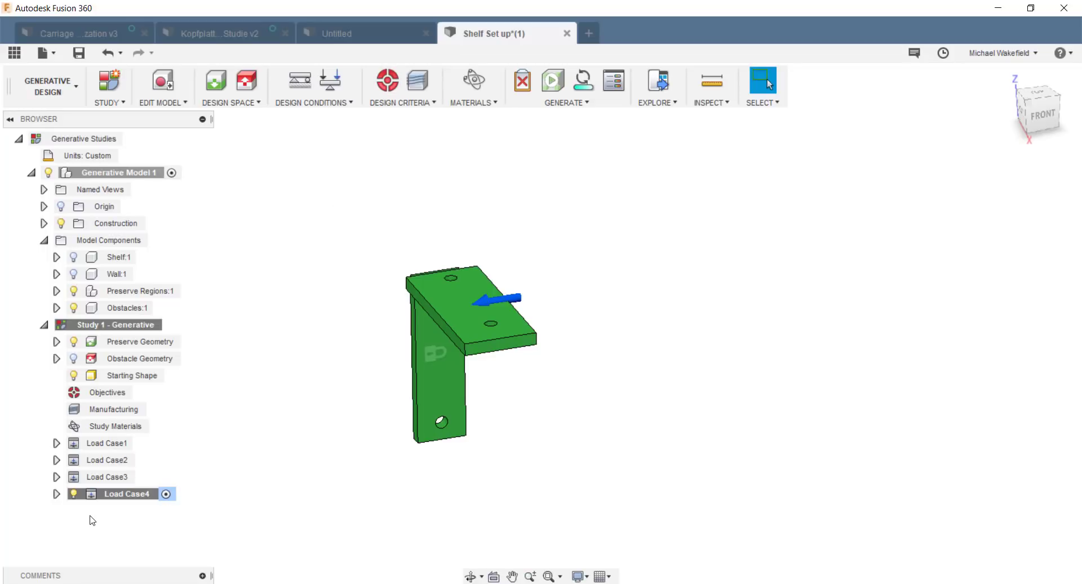
- Set the study's safety factor limit to 1 with Minimize Mass as the objective
left_click(387, 80)
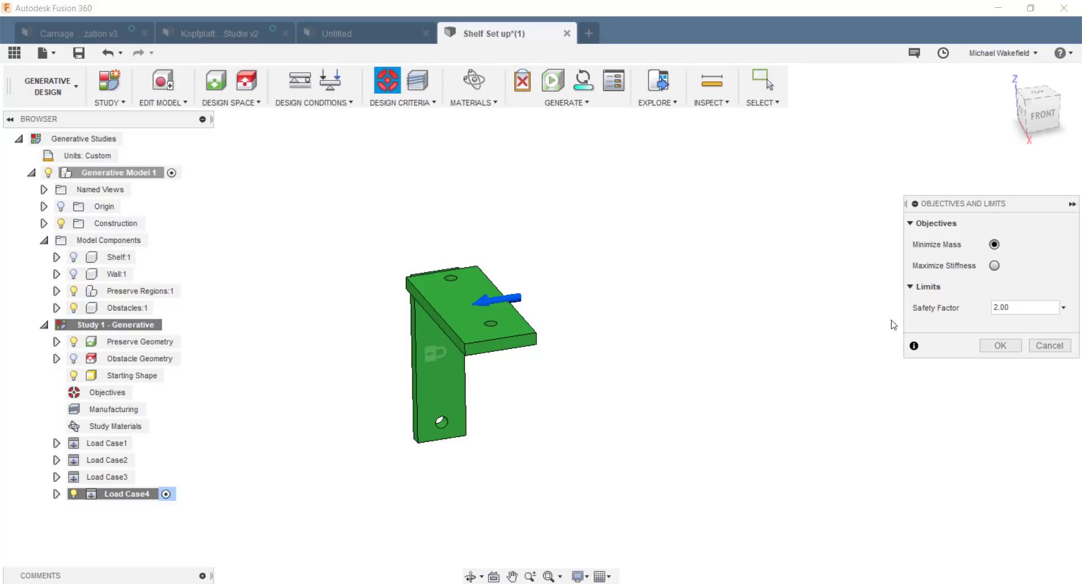
left_click(1021, 309)
type("1")
left_click(999, 345)
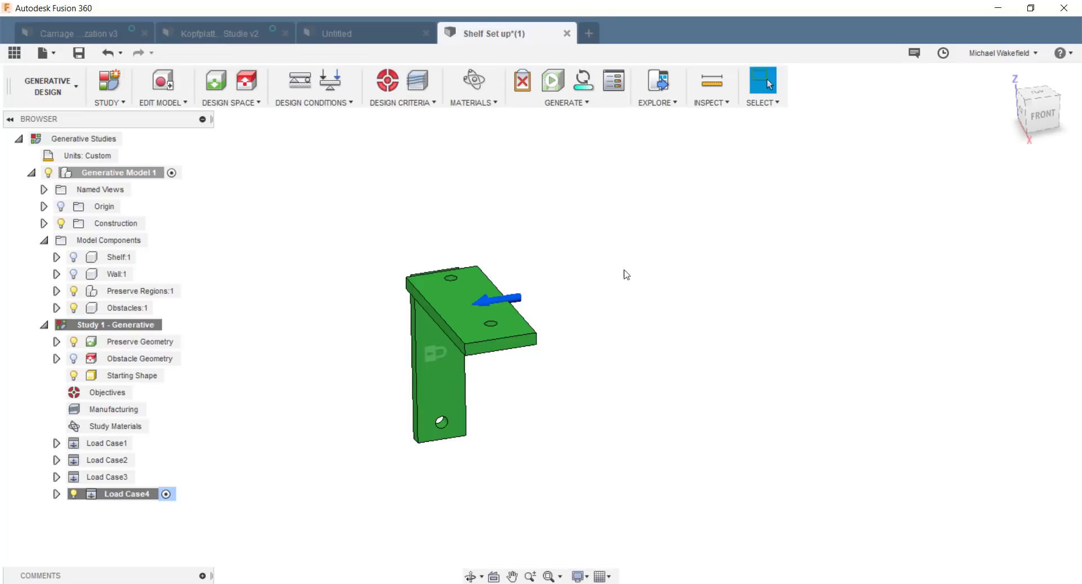
- Add Y- as a tool direction for the 3-axis milling configuration in the study's manufacturing criteria
left_click(426, 83)
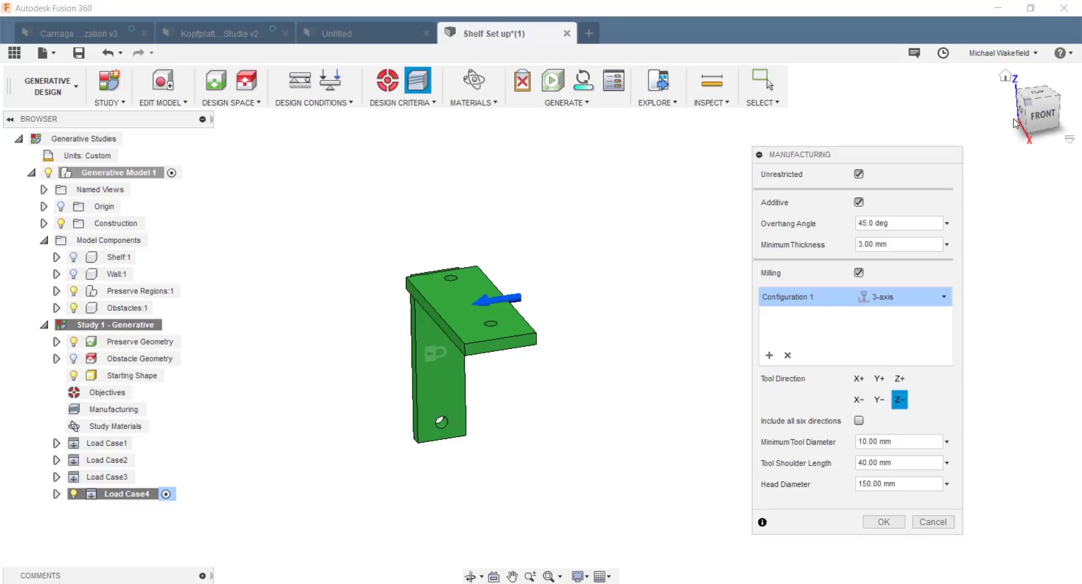
left_click(881, 400)
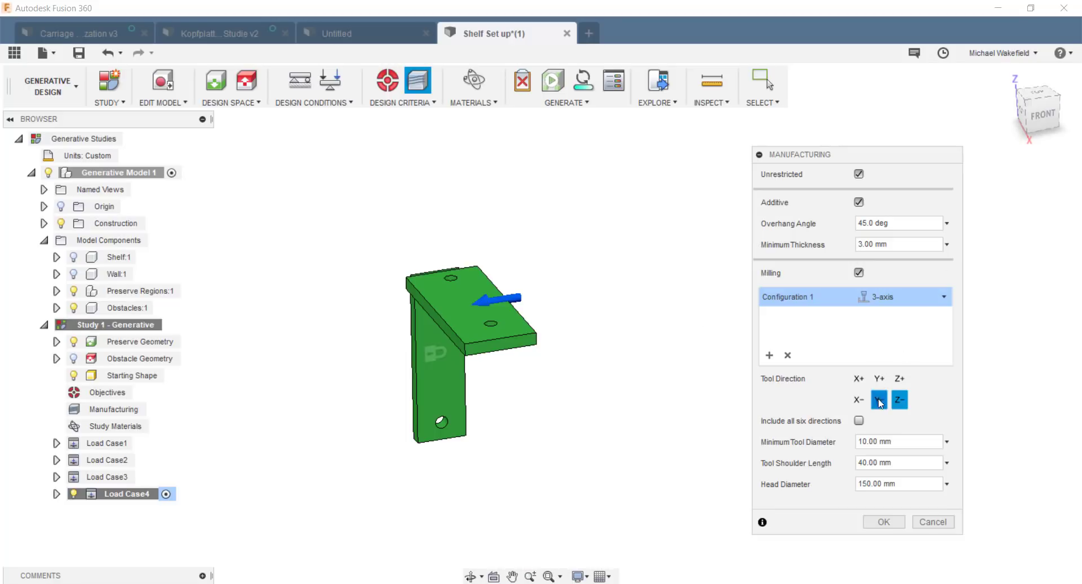
left_click(884, 522)
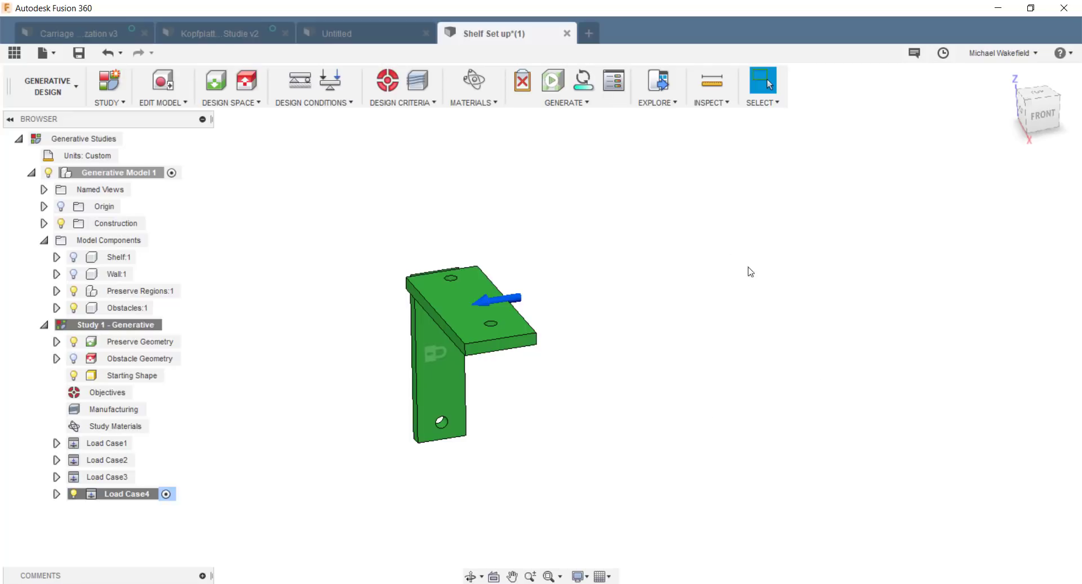
- Add Aluminum from the Metal category of the Fusion 360 Material Library to the study materials
left_click(474, 81)
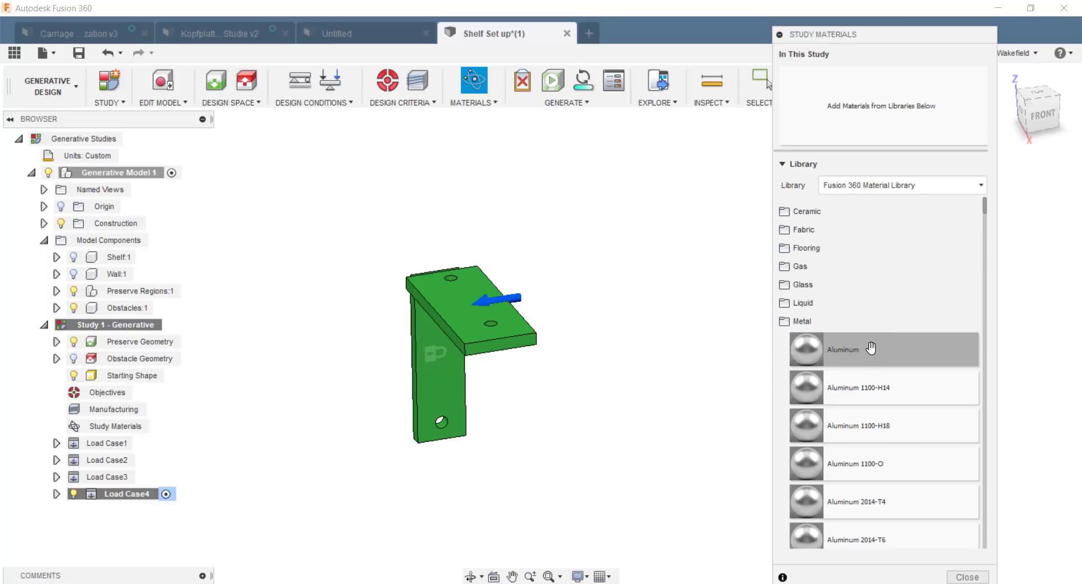
left_click(803, 321)
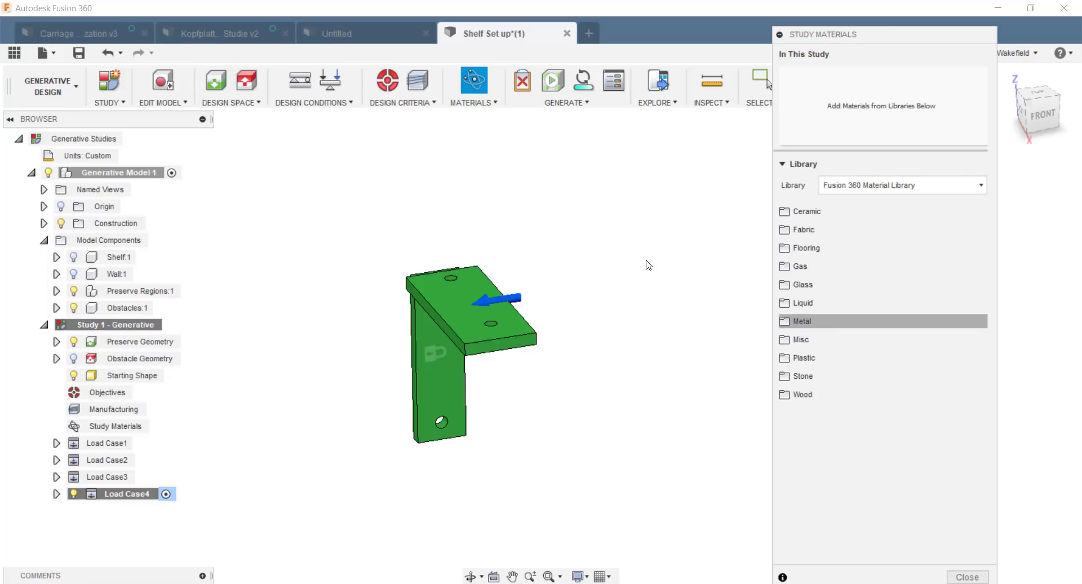
left_click(855, 188)
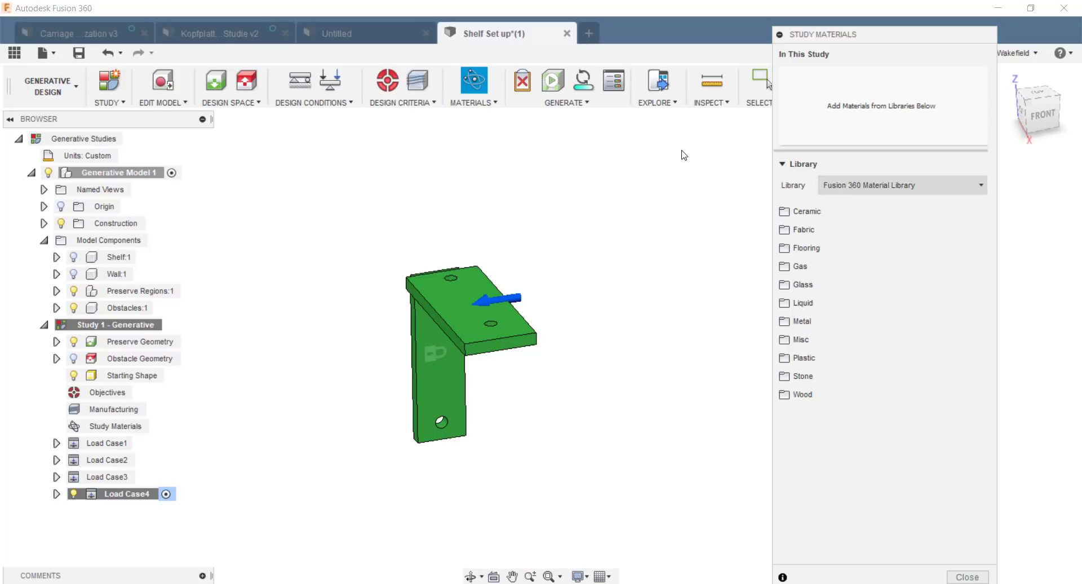
left_click(683, 155)
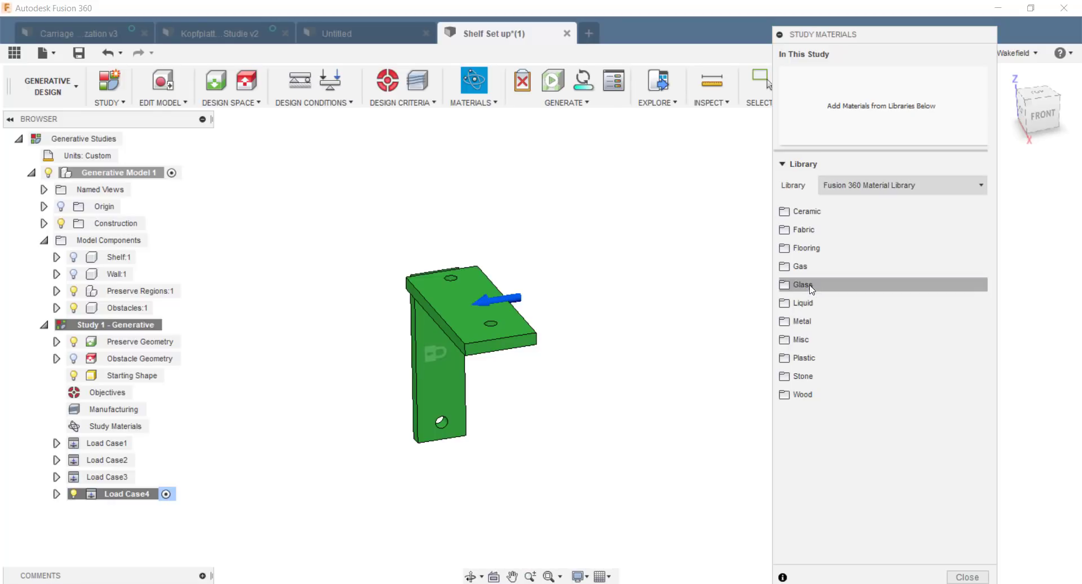
left_click(807, 320)
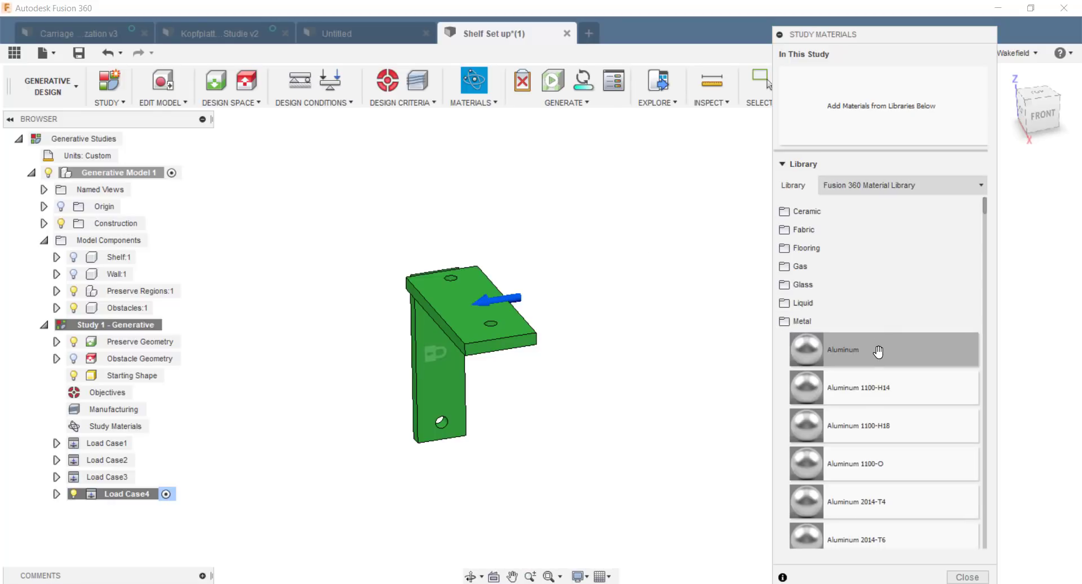
left_click_drag(878, 352, 879, 92)
- Add Bronze from the Metal category to the study materials
scroll(875, 389, "down", 1)
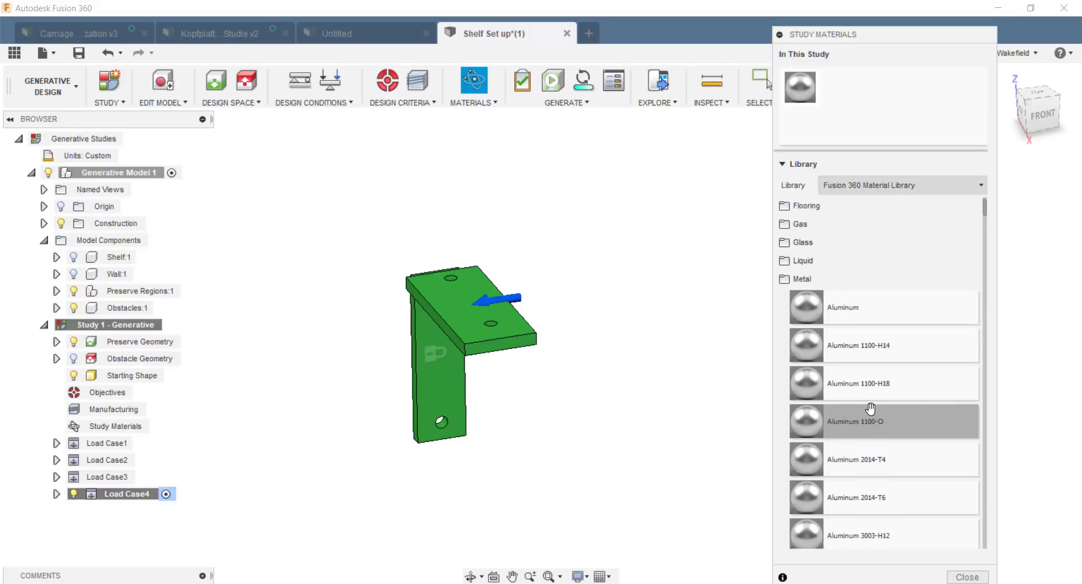
scroll(872, 411, "down", 3)
scroll(872, 411, "up", 3)
scroll(862, 318, "down", 3)
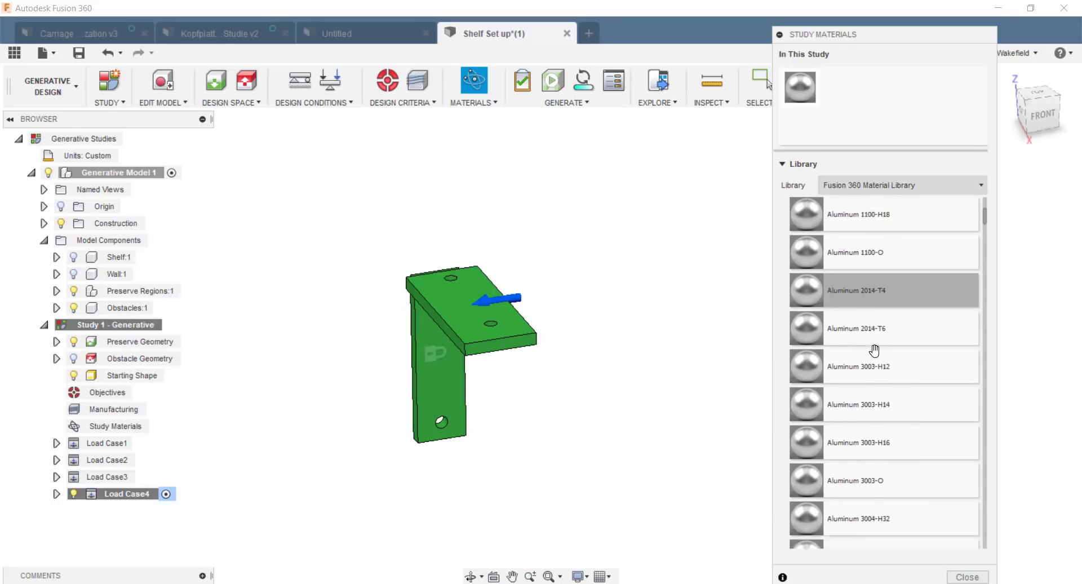
scroll(874, 351, "down", 5)
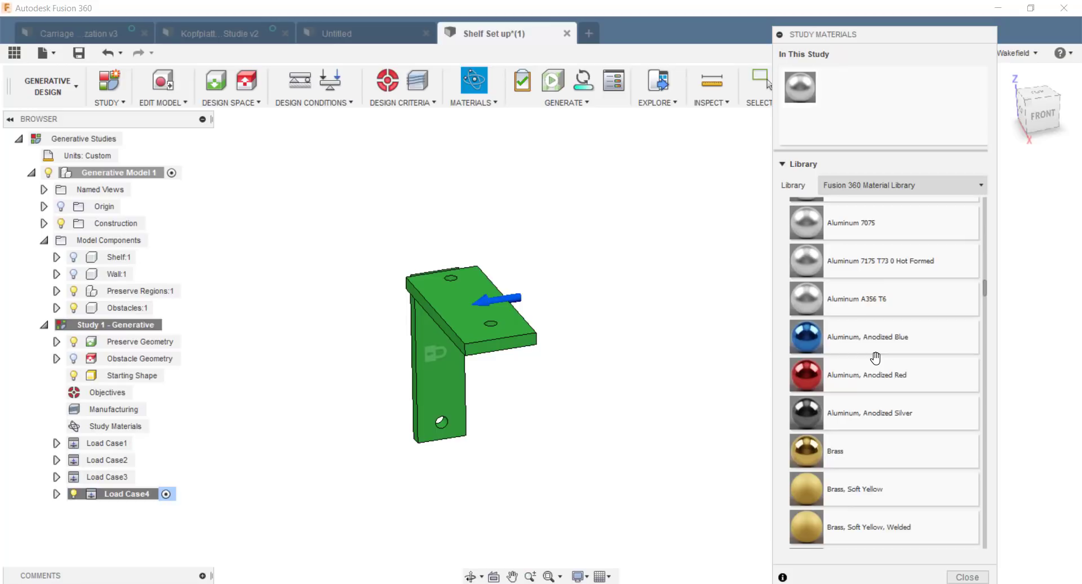
scroll(875, 358, "down", 2)
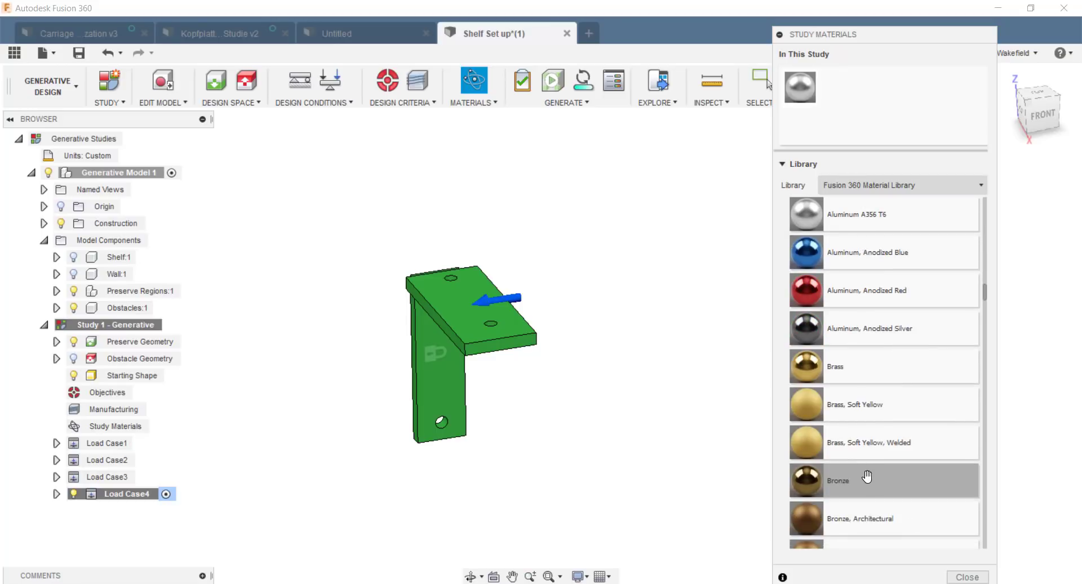
left_click_drag(867, 477, 838, 90)
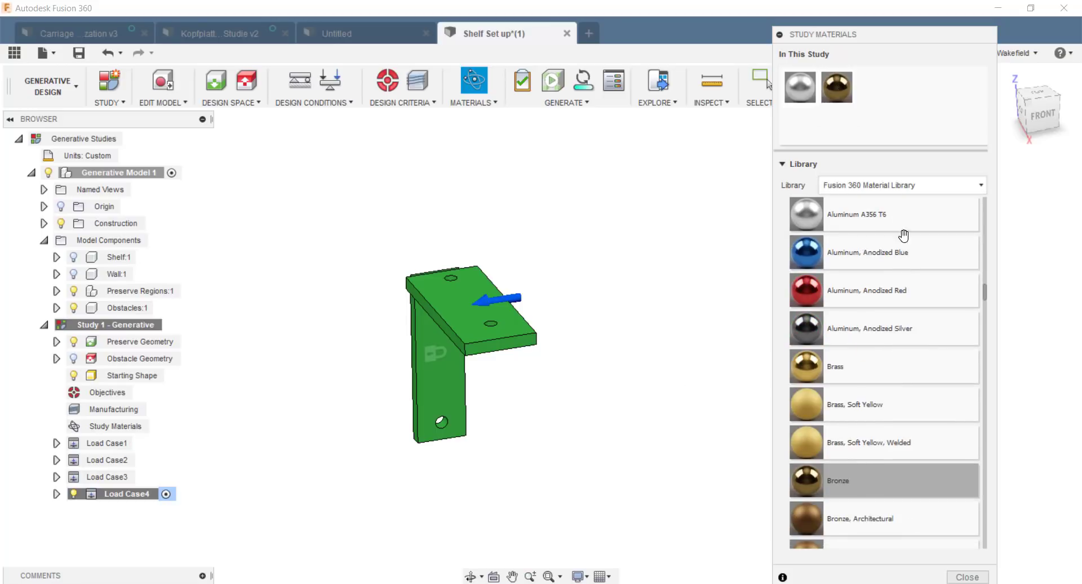
- Add Magnesium from the Metal category to the study materials
scroll(901, 338, "down", 15)
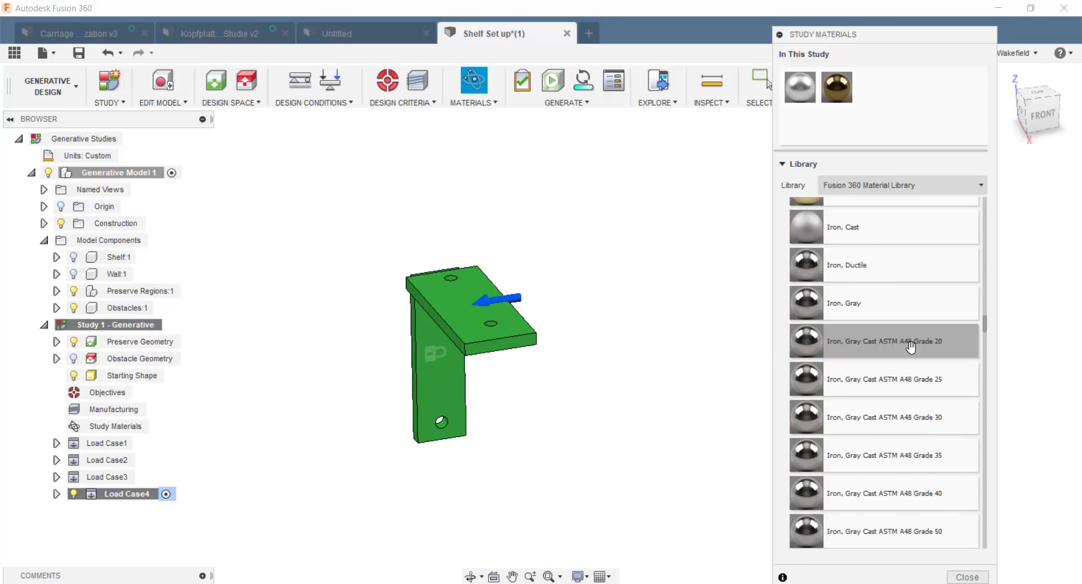
scroll(910, 347, "down", 5)
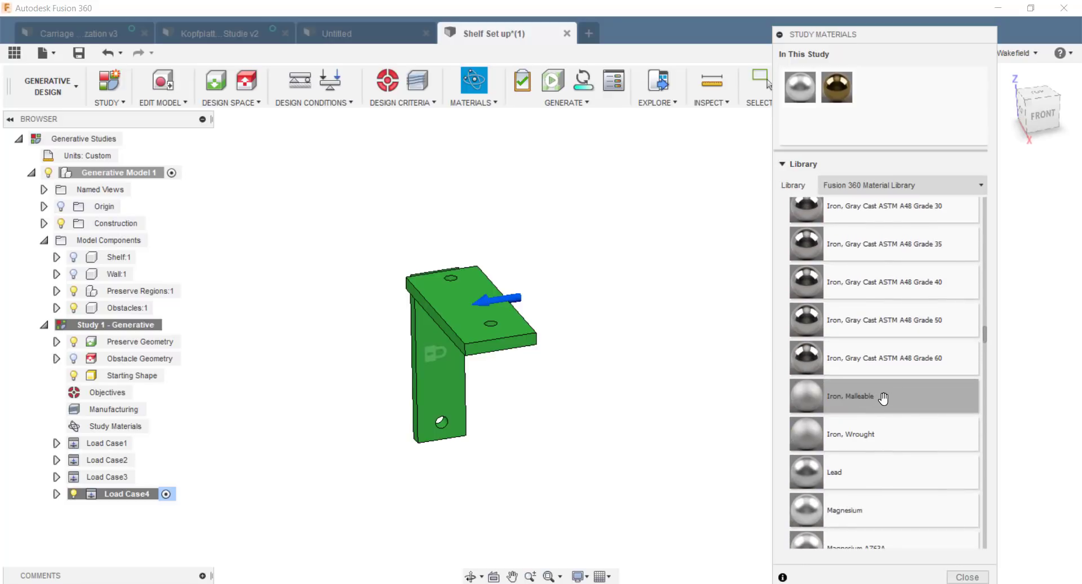
scroll(883, 398, "down", 4)
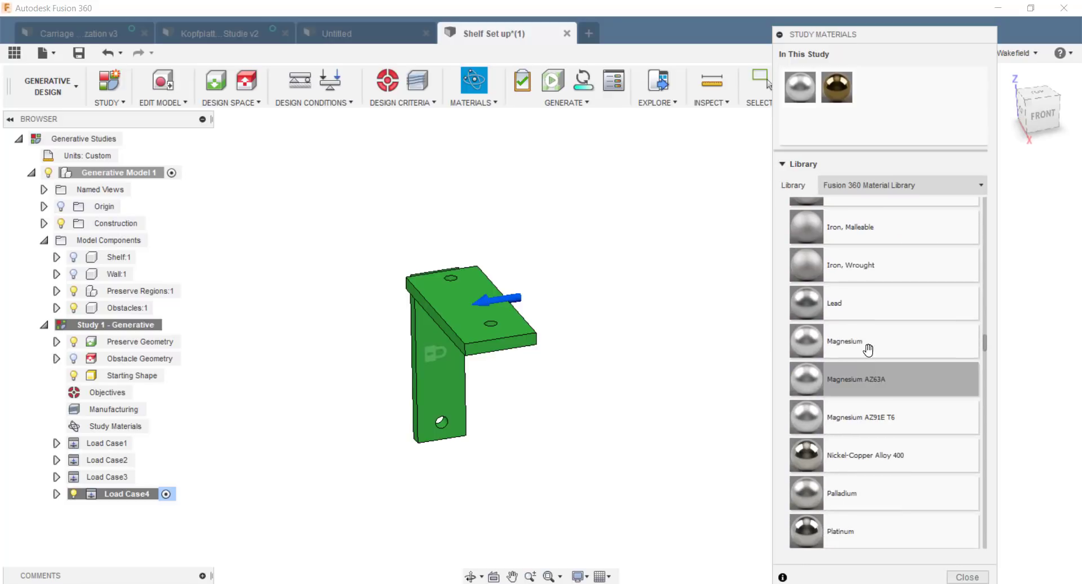
left_click_drag(867, 349, 873, 87)
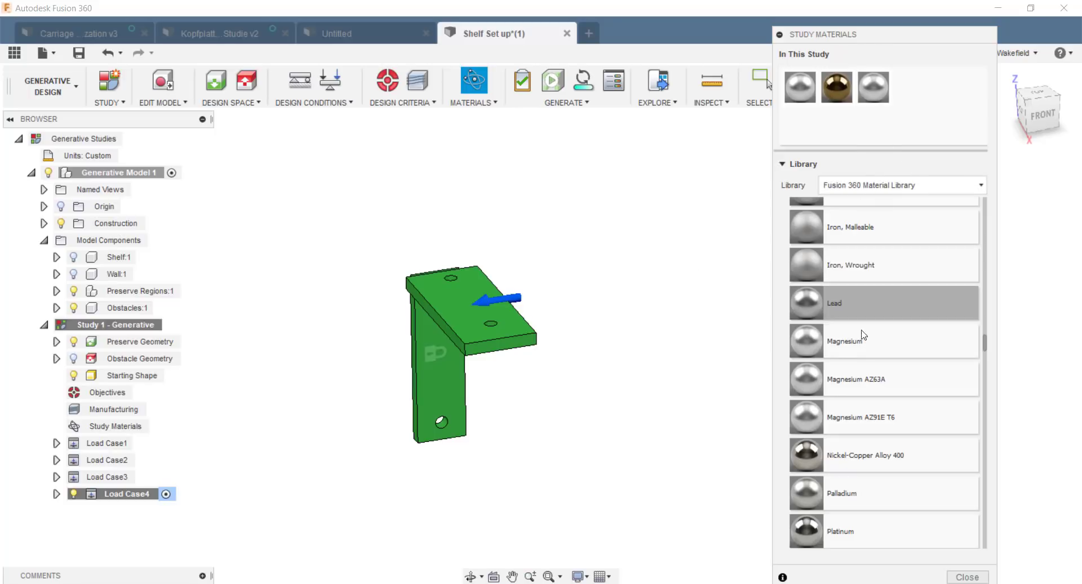
- Add Steel AISI 1022 from the Metal category of the Fusion 360 Material Library to the study materials
scroll(861, 333, "down", 15)
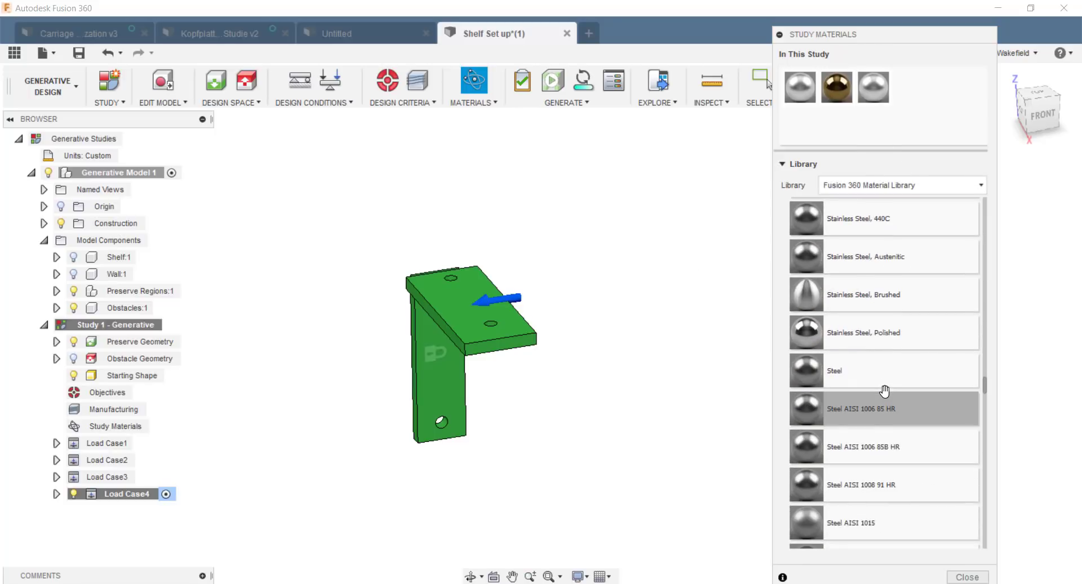
scroll(884, 390, "down", 10)
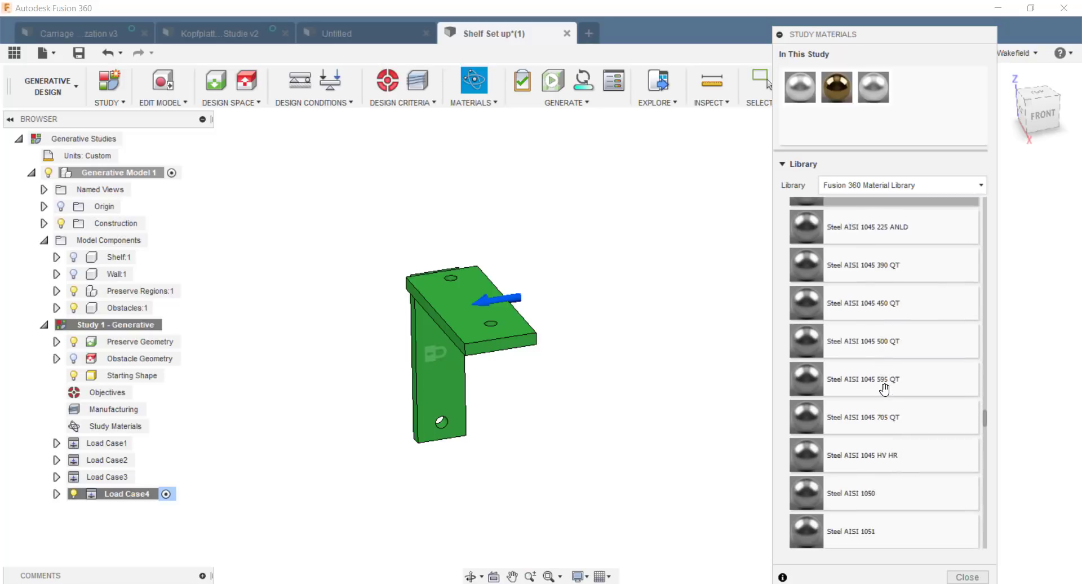
scroll(884, 389, "up", 5)
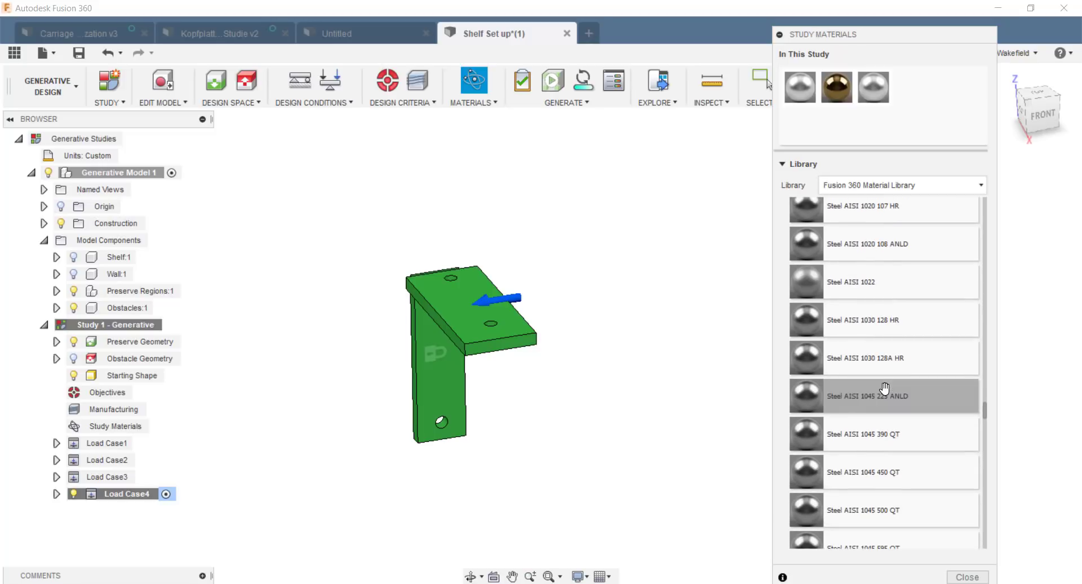
scroll(884, 389, "up", 3)
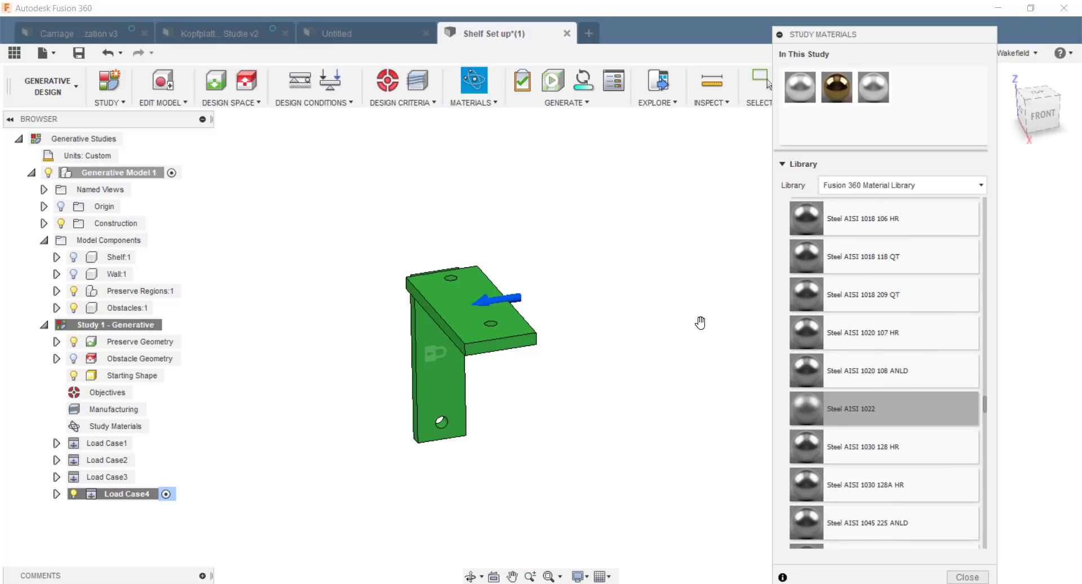
left_click_drag(700, 323, 909, 87)
- Add Titanium from the Metal category to the study materials
scroll(868, 292, "down", 5)
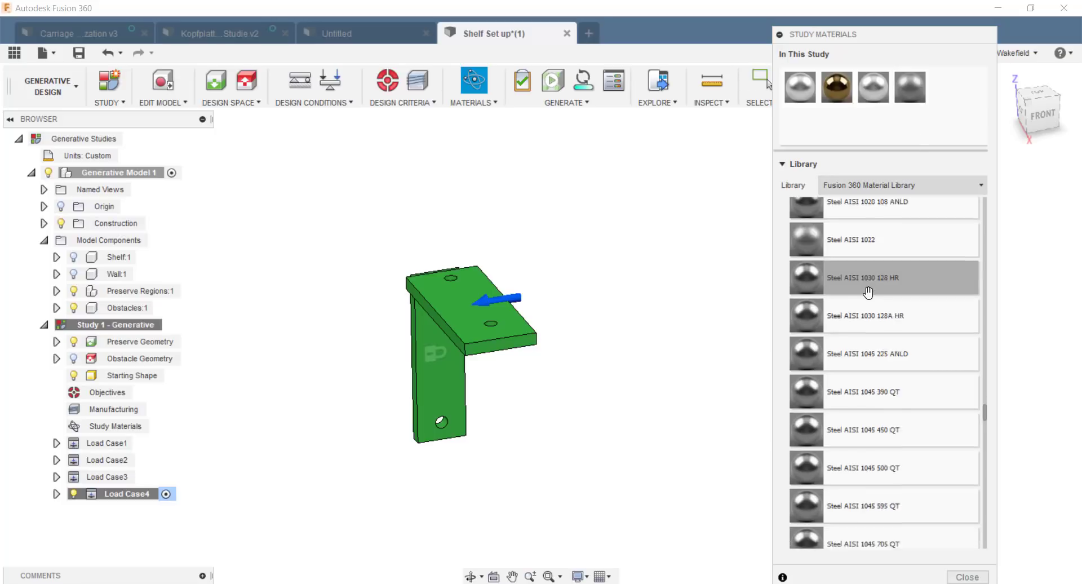
scroll(868, 292, "down", 15)
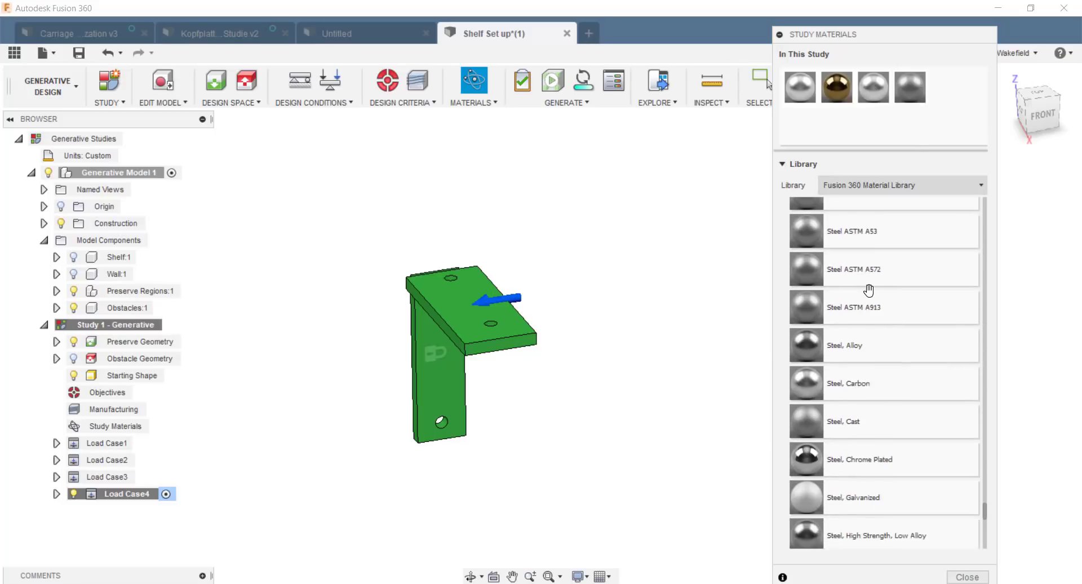
scroll(868, 290, "down", 10)
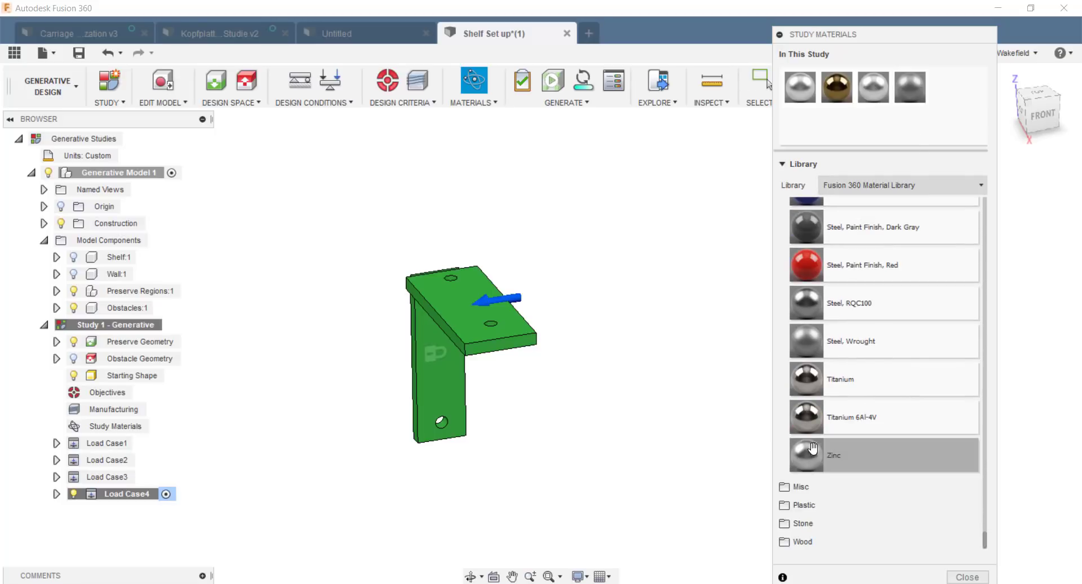
left_click_drag(844, 391, 946, 87)
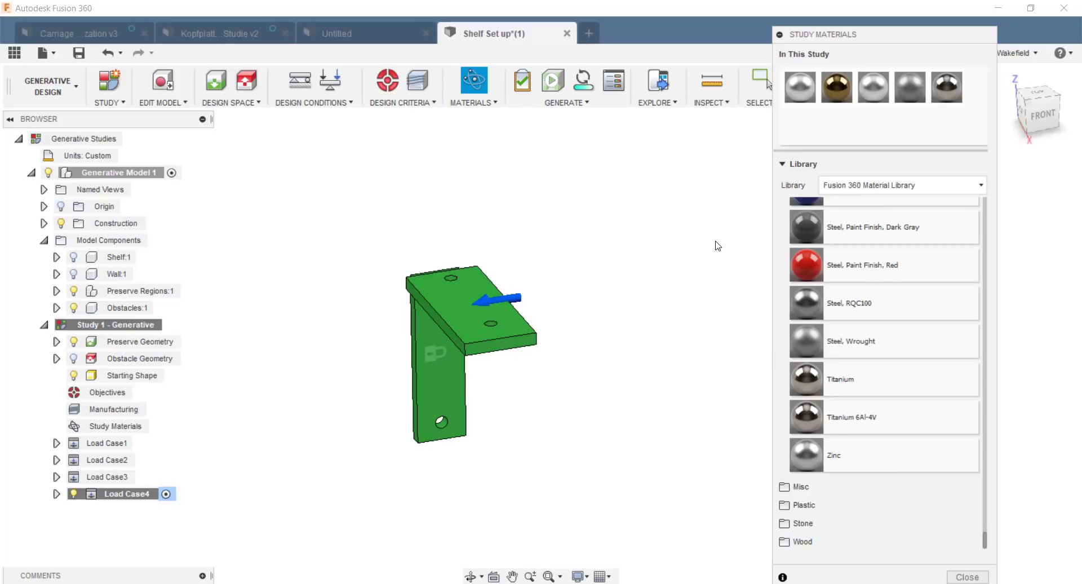
- Add ABS Plastic from the Plastic category to the study materials and finish the material selection
left_click(805, 506)
scroll(840, 505, "down", 1)
left_click_drag(842, 496, 899, 126)
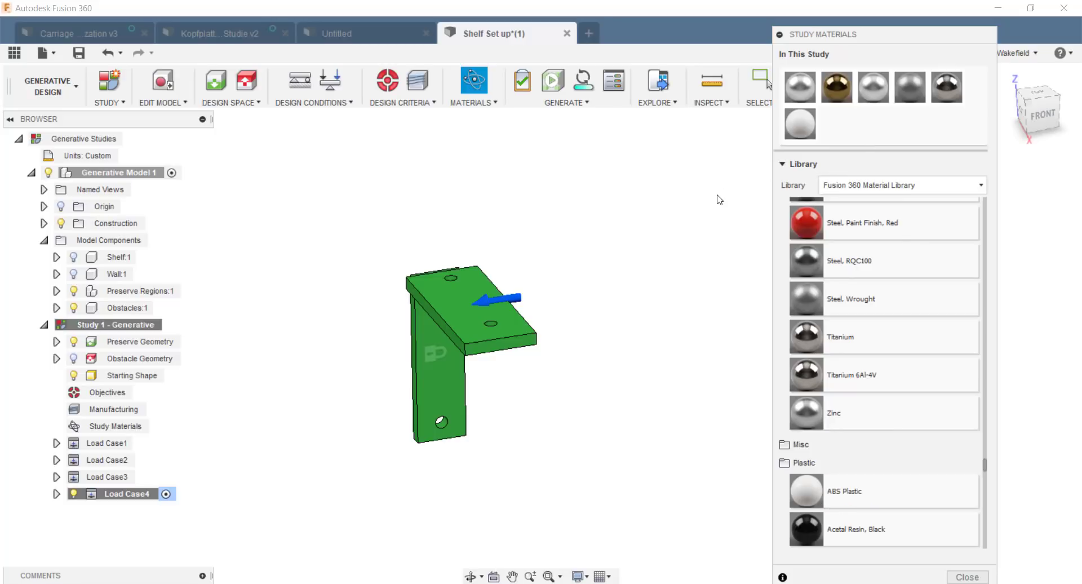
left_click(978, 576)
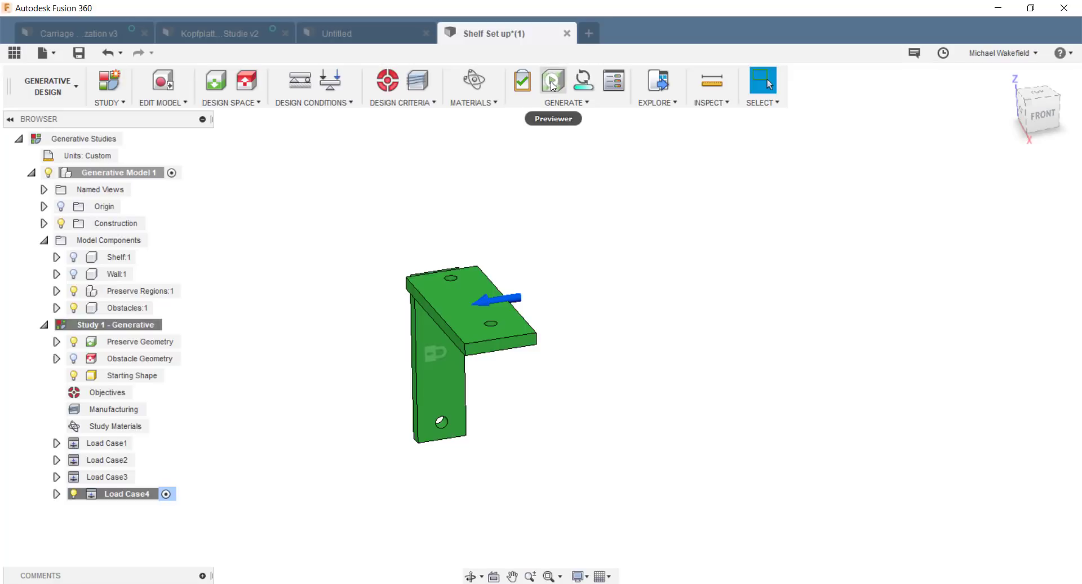
- Preview the bracket's outcome shape and generate Generative Model 1 - Study 1 - Generative
left_click(553, 83)
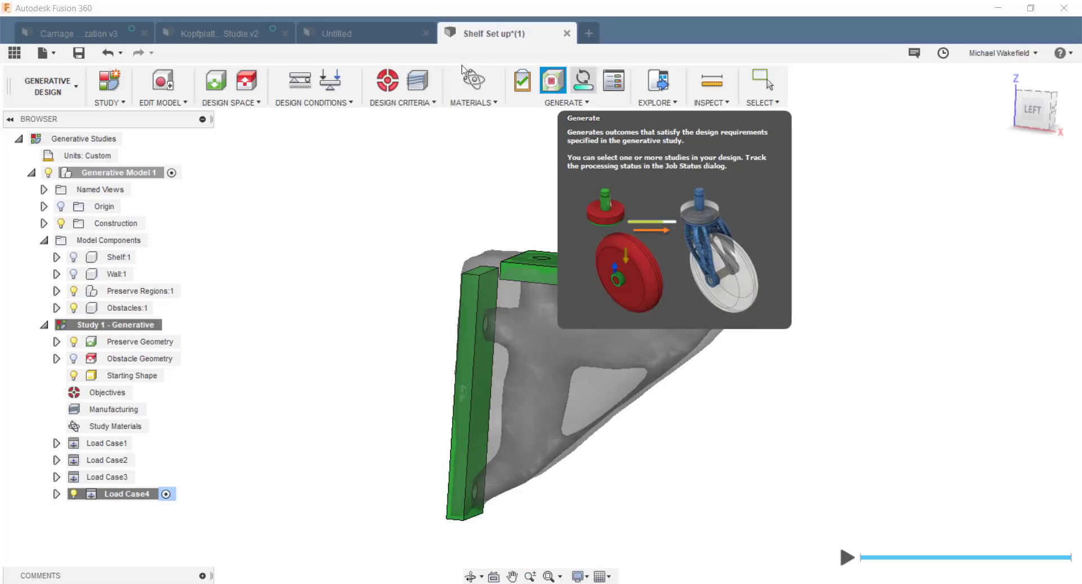
left_click(581, 88)
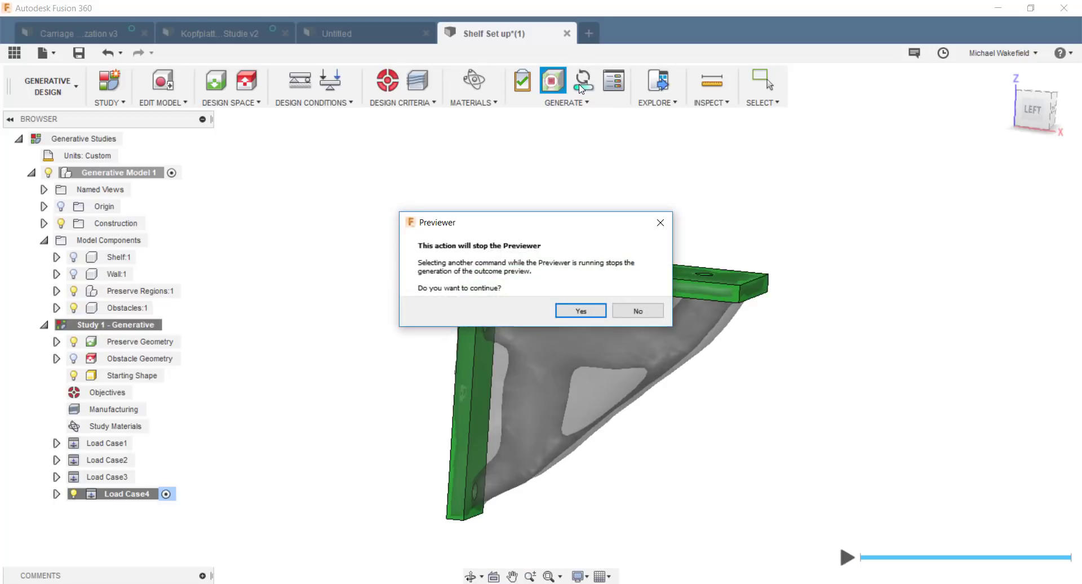
left_click(574, 311)
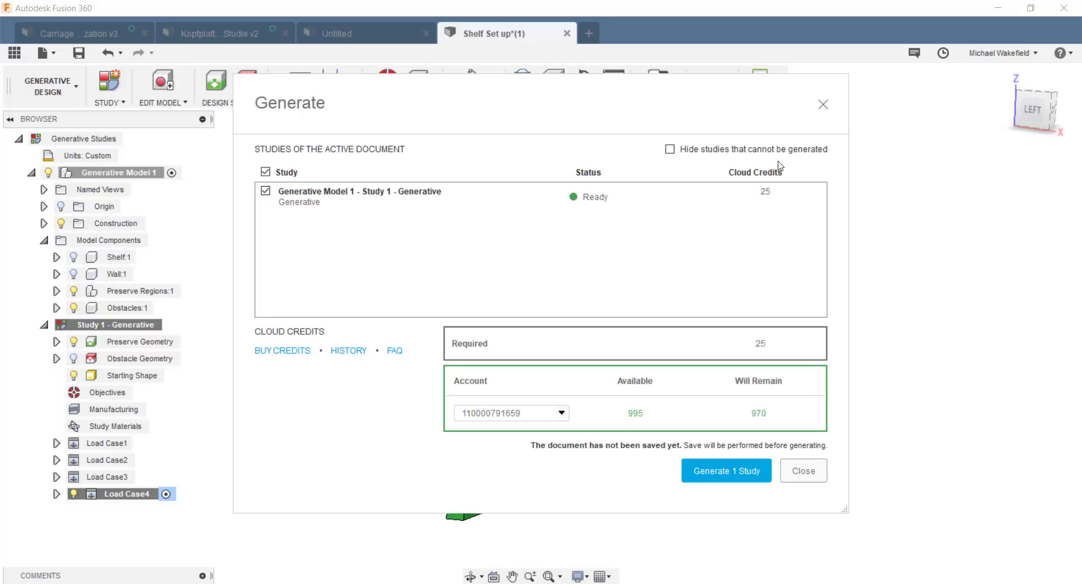
left_click(735, 473)
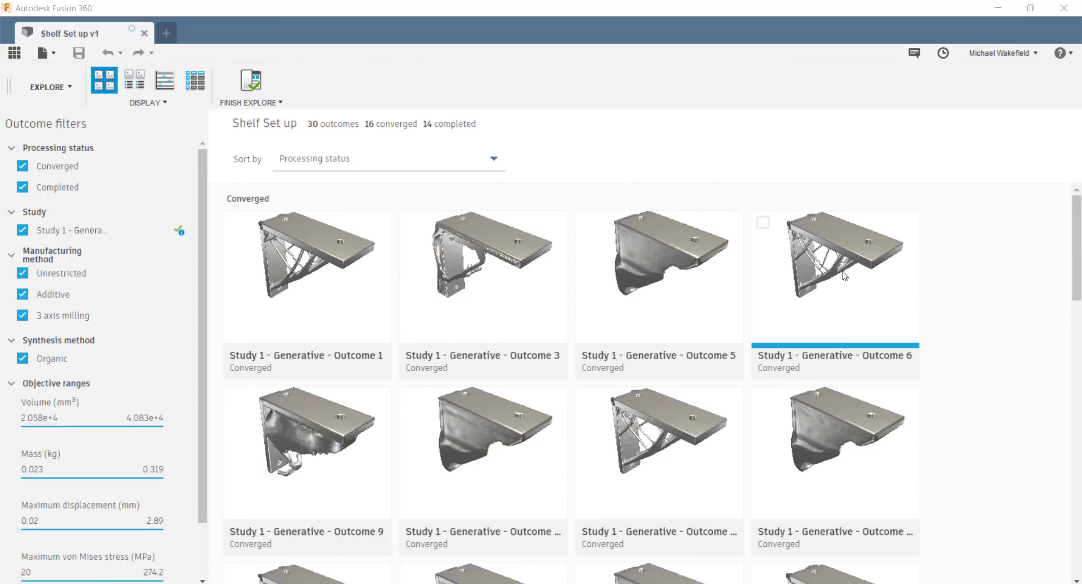
- Look through the thumbnails of the converged and completed outcomes of the Shelf Set up study
scroll(787, 256, "down", 8)
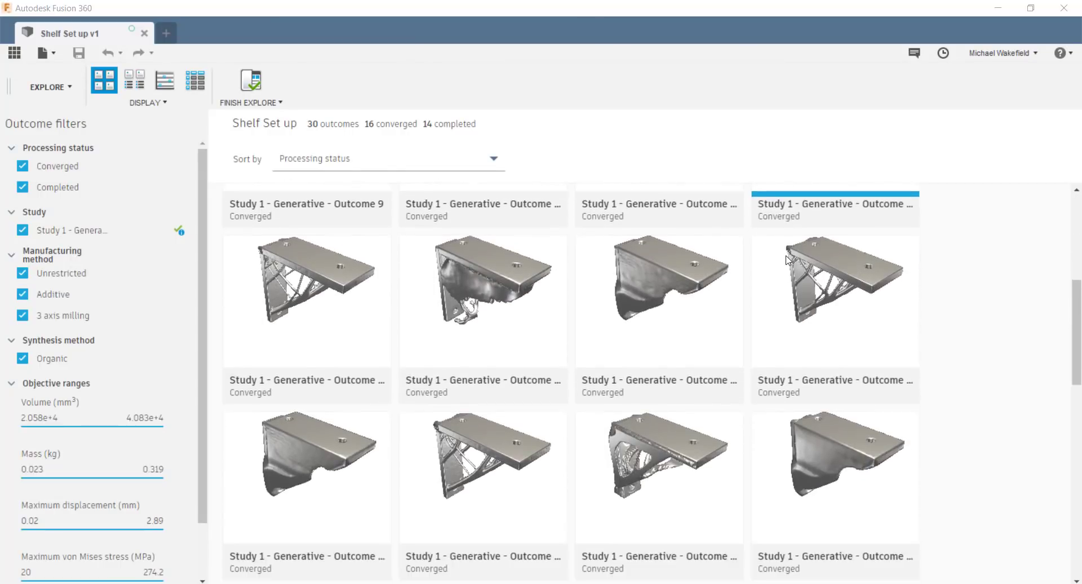
scroll(788, 259, "down", 6)
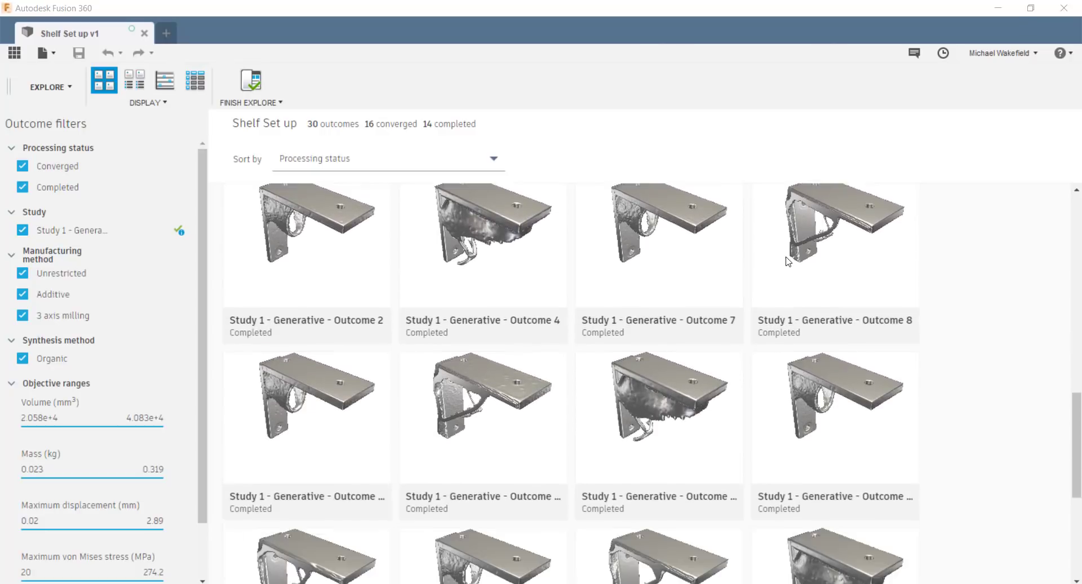
scroll(787, 260, "down", 5)
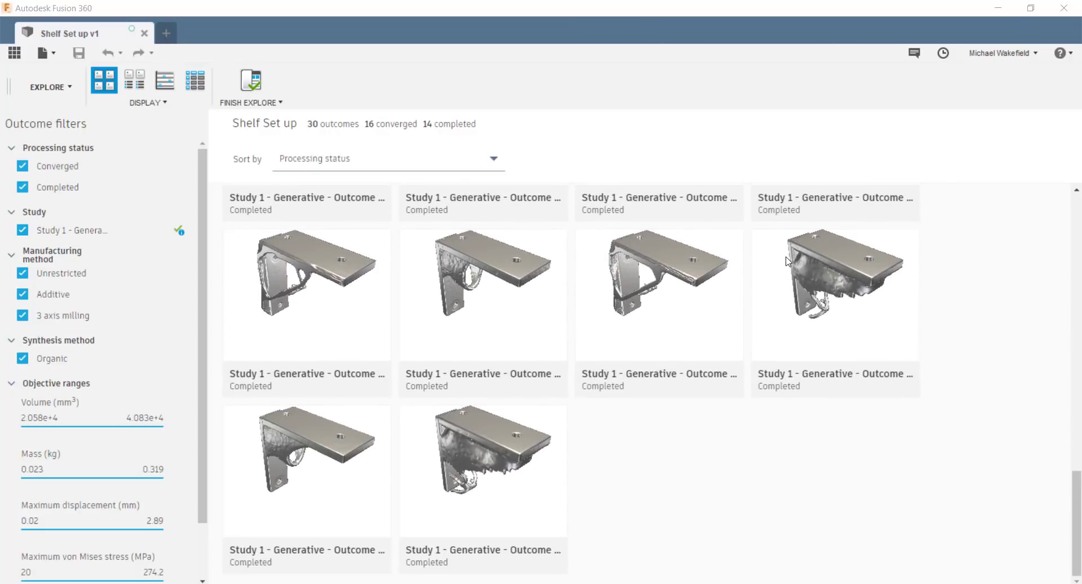
scroll(787, 260, "up", 10)
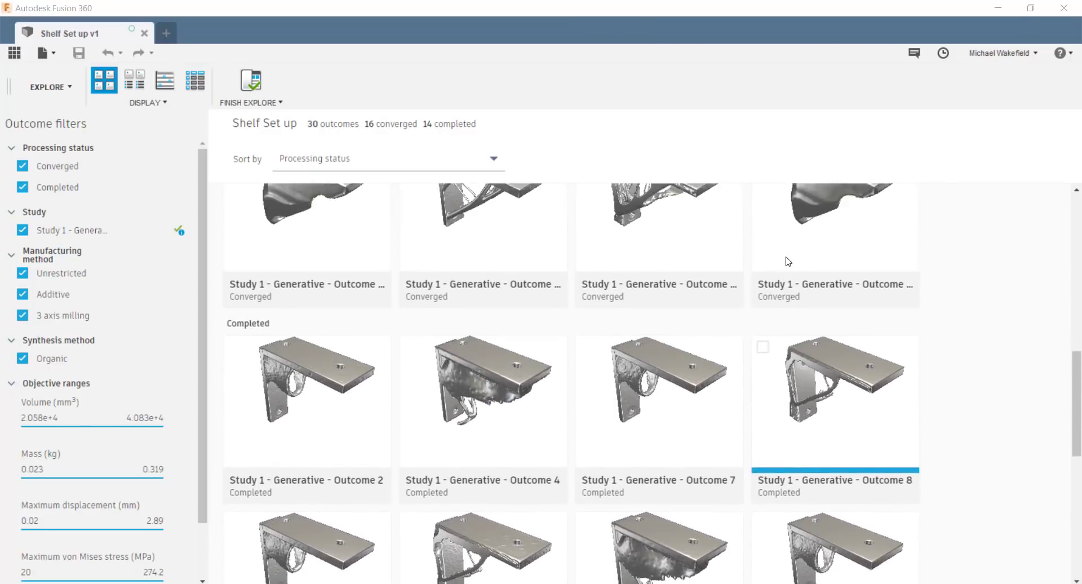
scroll(787, 260, "up", 5)
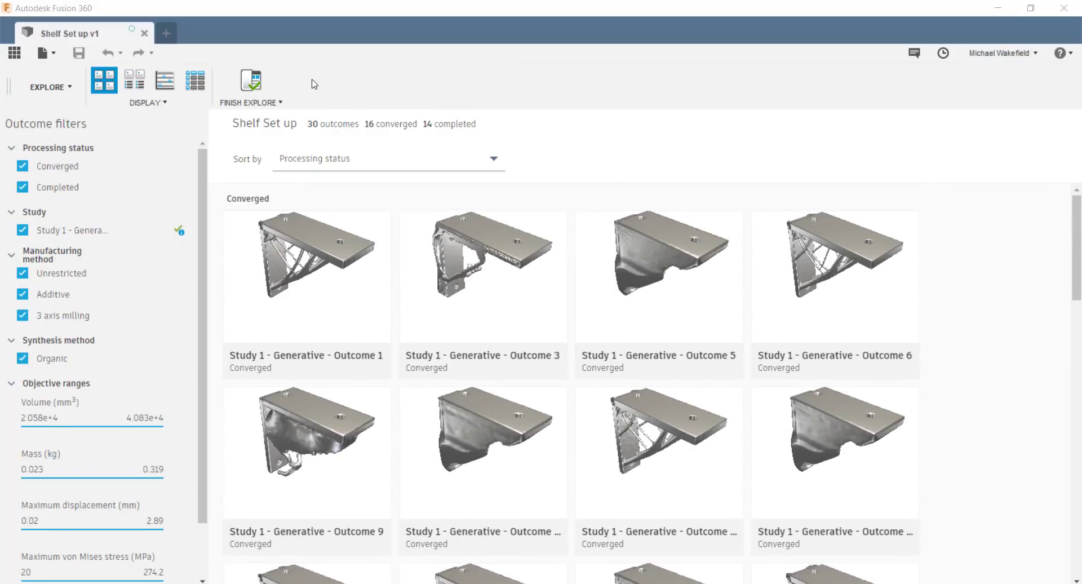
- Show the outcomes with their properties and examine material, mass, stress and minimum factor of safety of the first converged outcomes
left_click(108, 74)
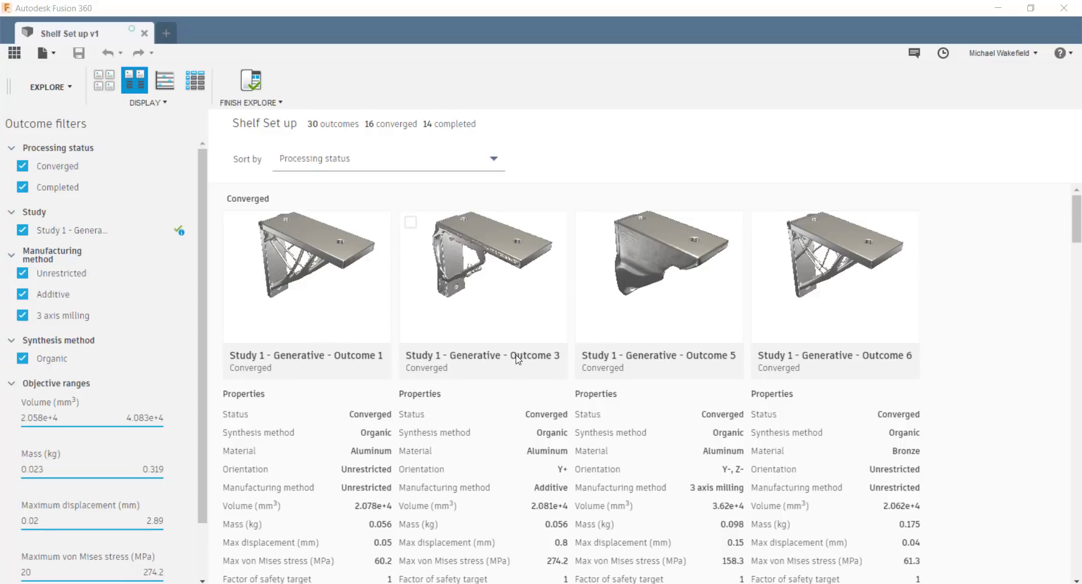
scroll(496, 374, "down", 1)
scroll(496, 374, "down", 1)
scroll(496, 373, "up", 2)
scroll(379, 538, "down", 3)
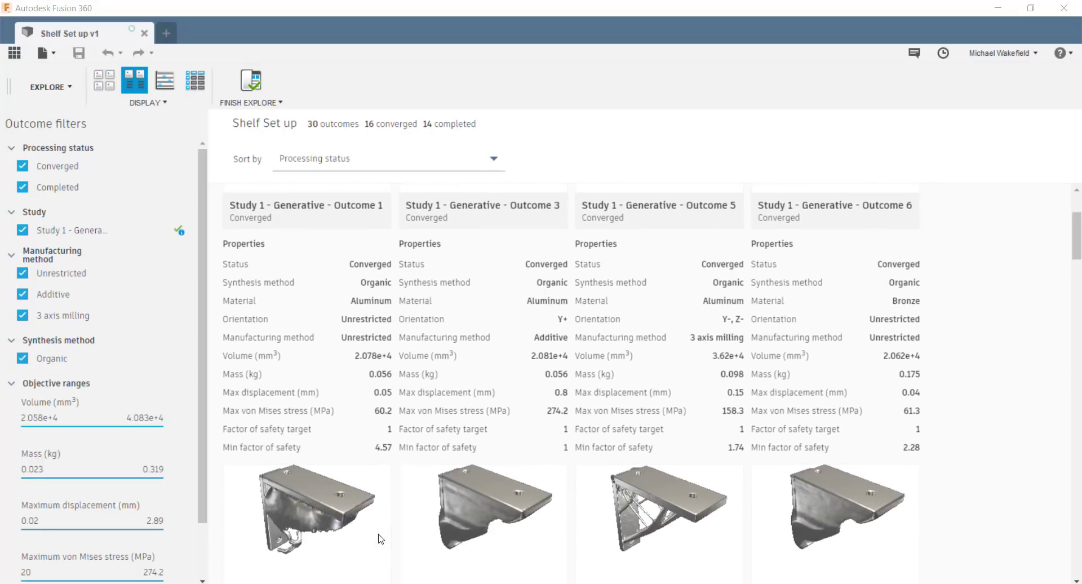
mouse_move(372, 392)
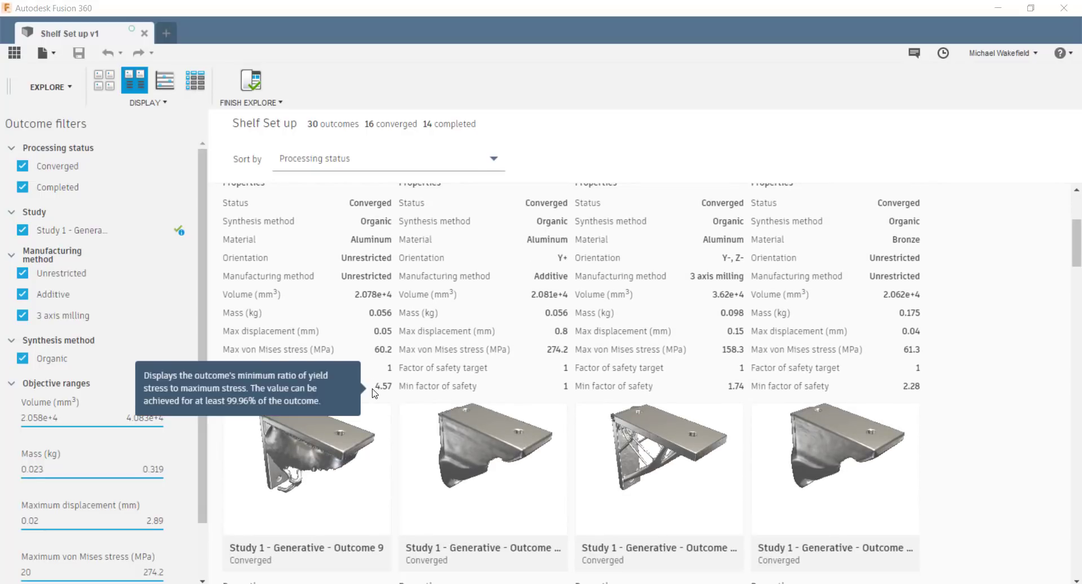
scroll(372, 393, "up", 3)
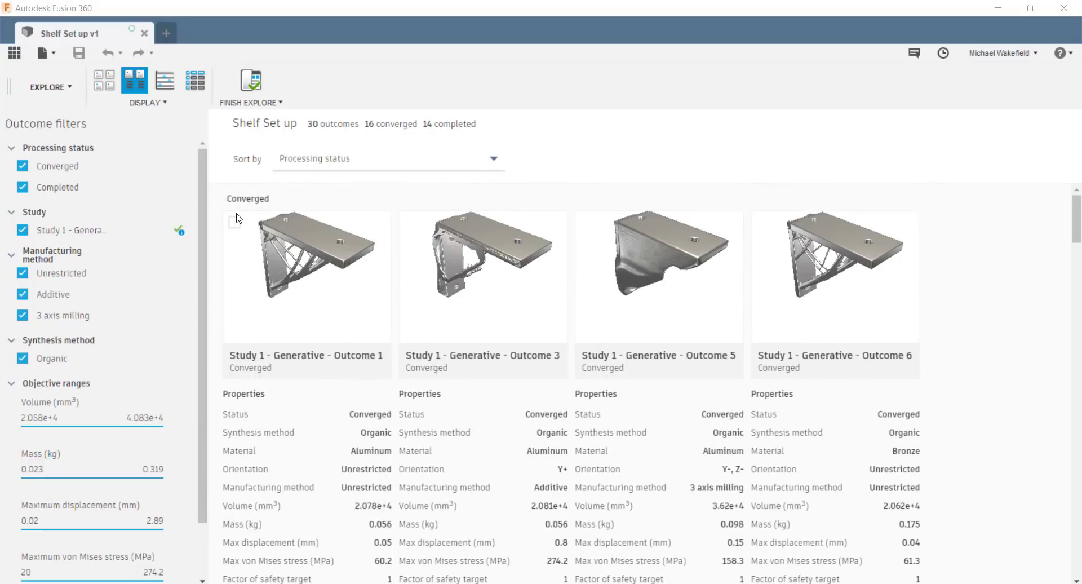
- Compare the properties of the remaining converged and completed outcomes and check the status explanation of Outcome 2
scroll(356, 489, "down", 6)
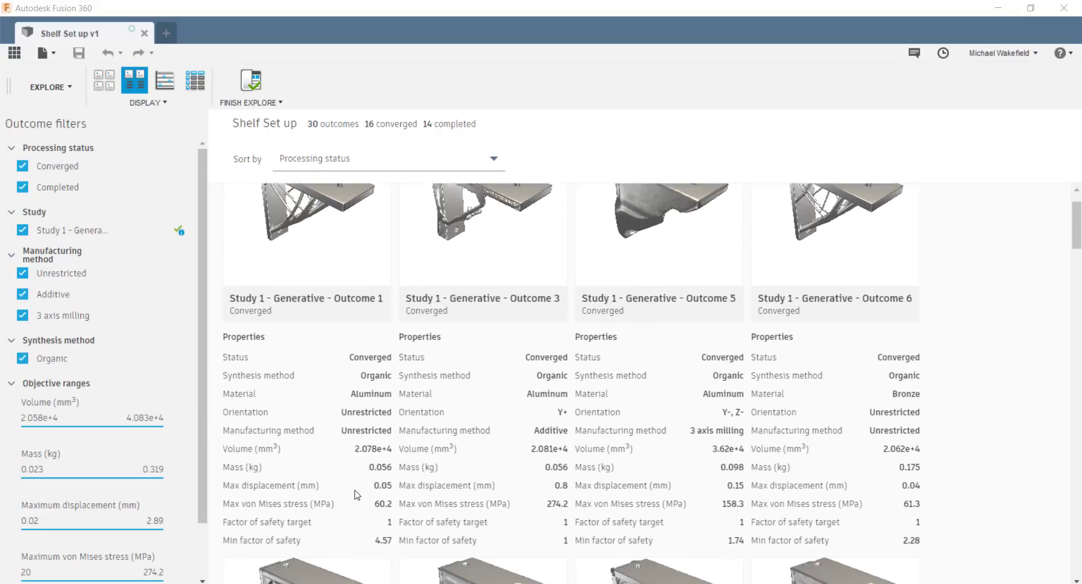
scroll(353, 490, "down", 8)
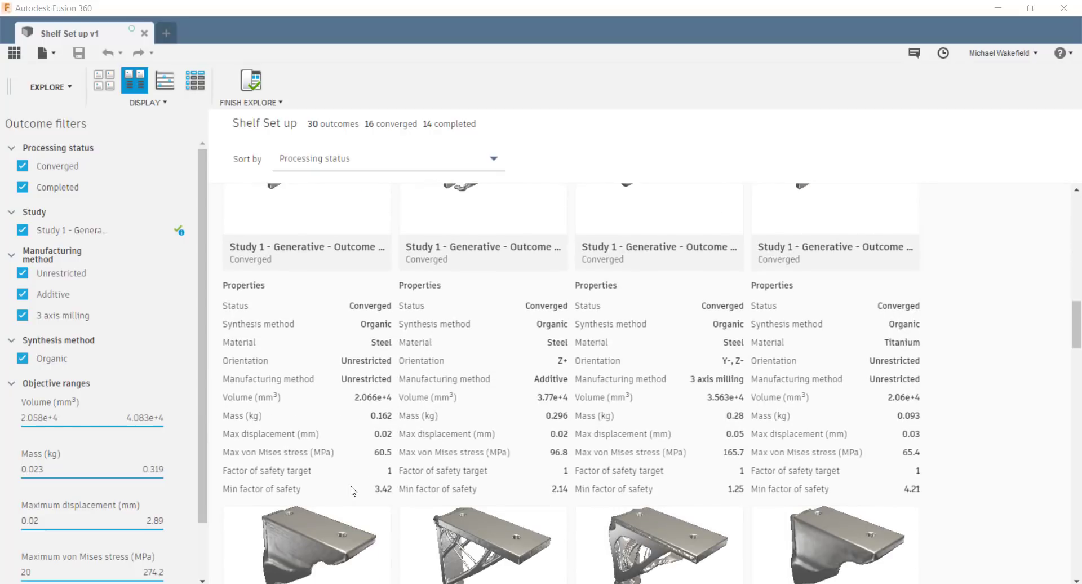
scroll(354, 490, "down", 8)
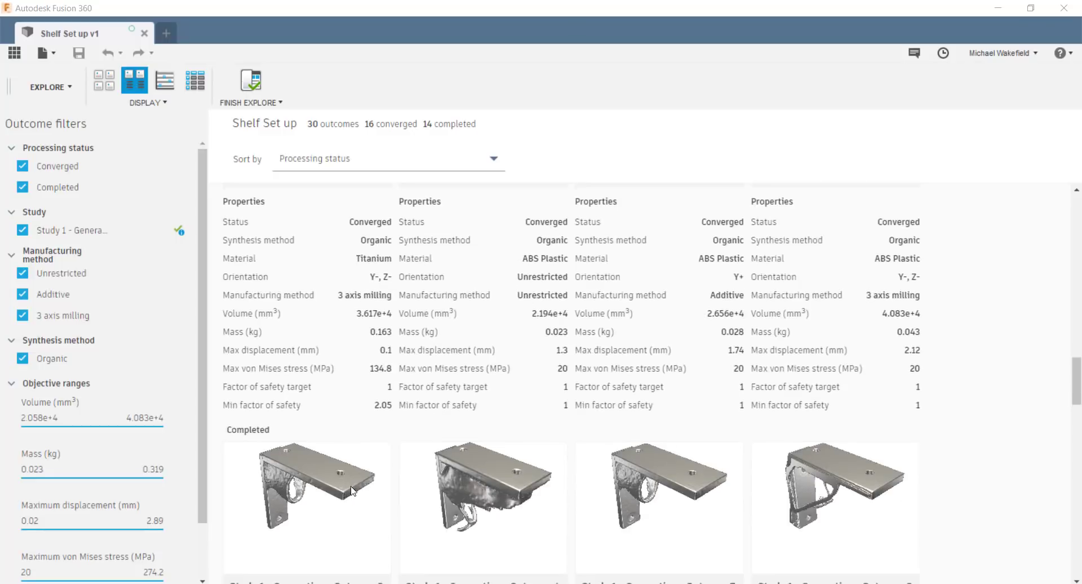
scroll(354, 490, "down", 10)
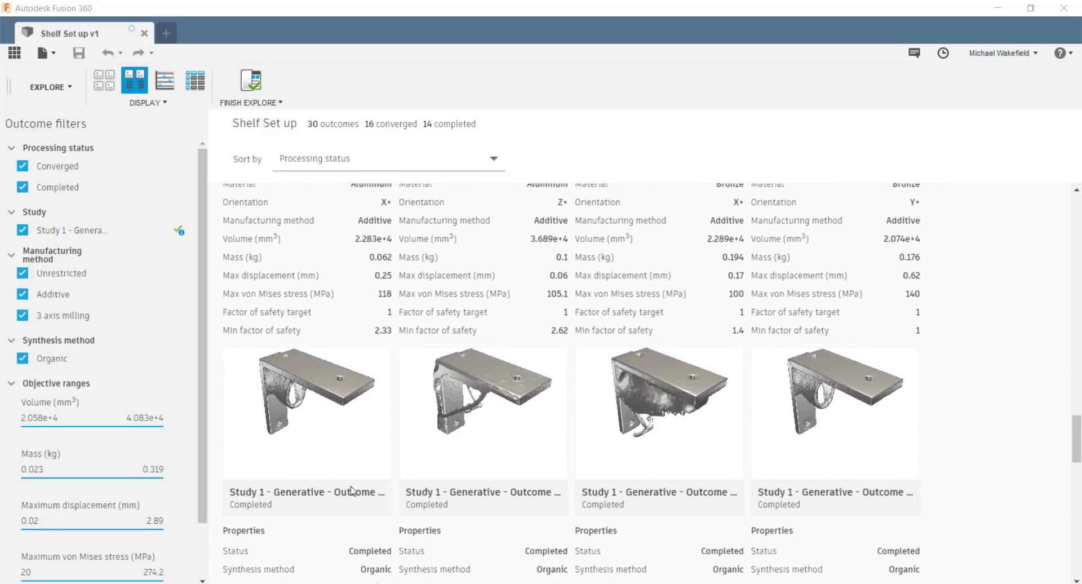
scroll(352, 489, "up", 5)
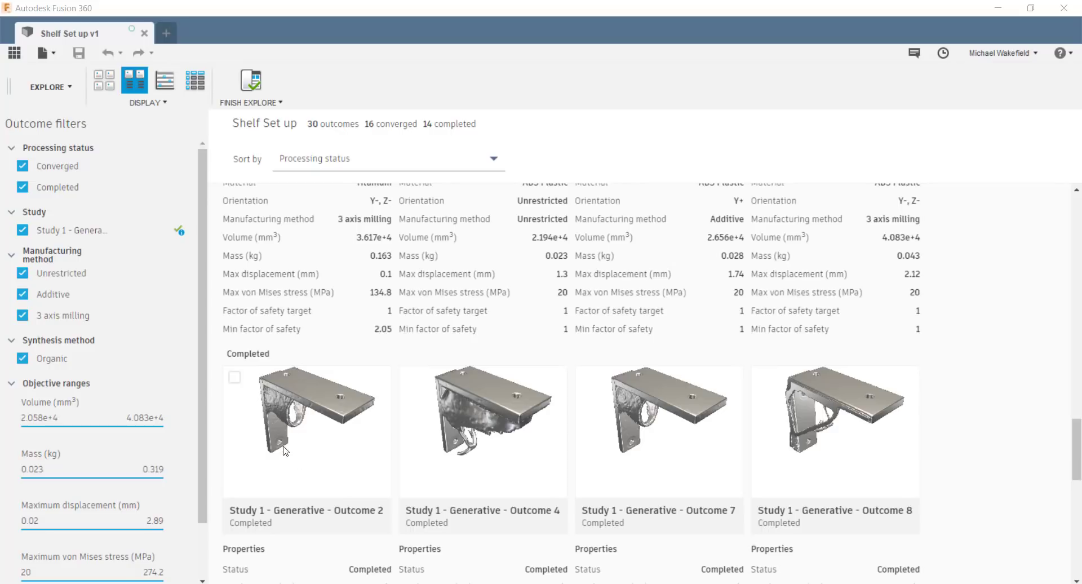
mouse_move(297, 457)
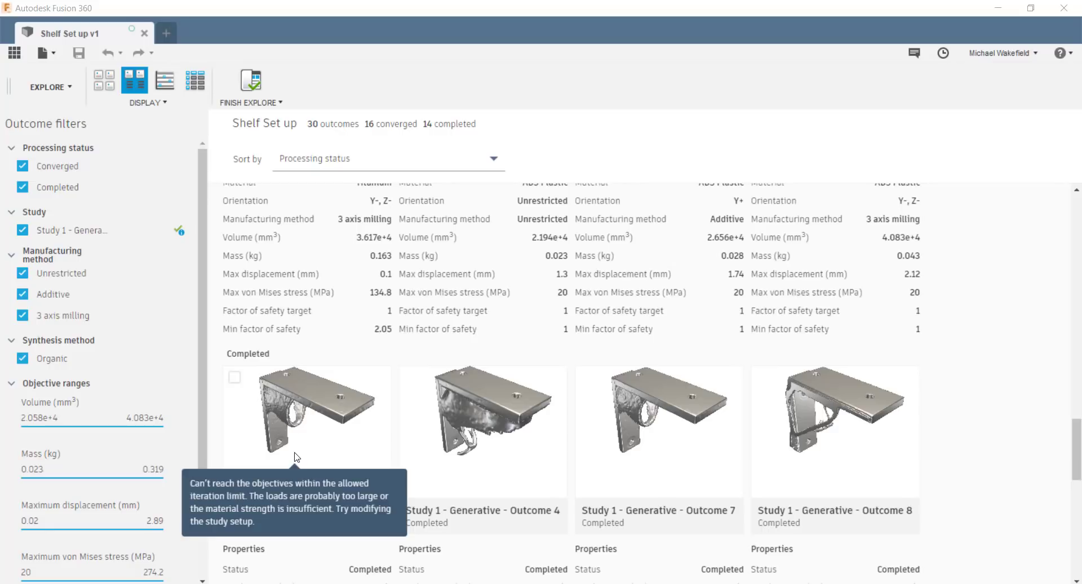
scroll(415, 442, "down", 5)
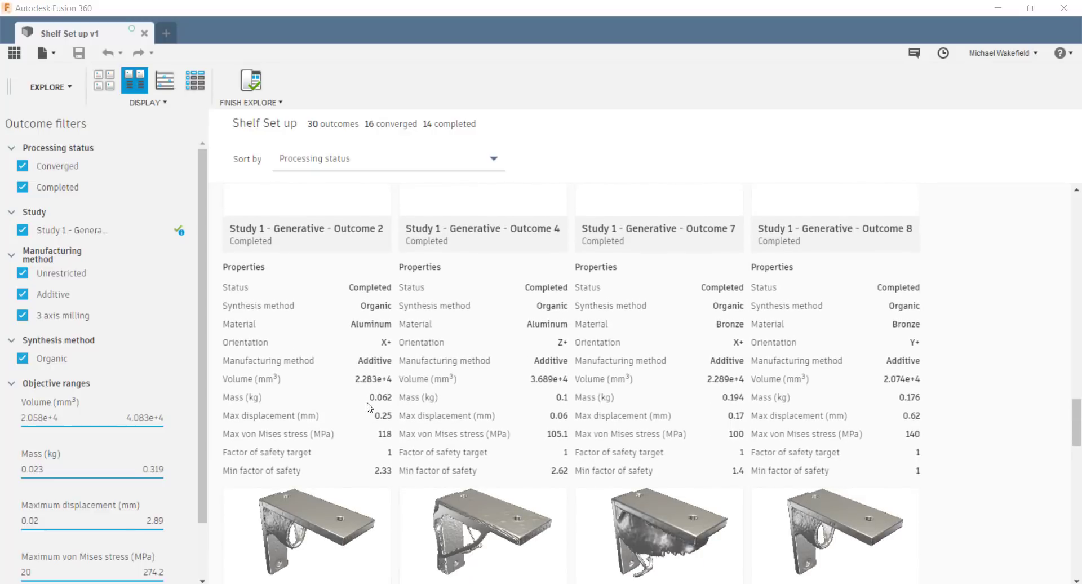
scroll(363, 378, "down", 5)
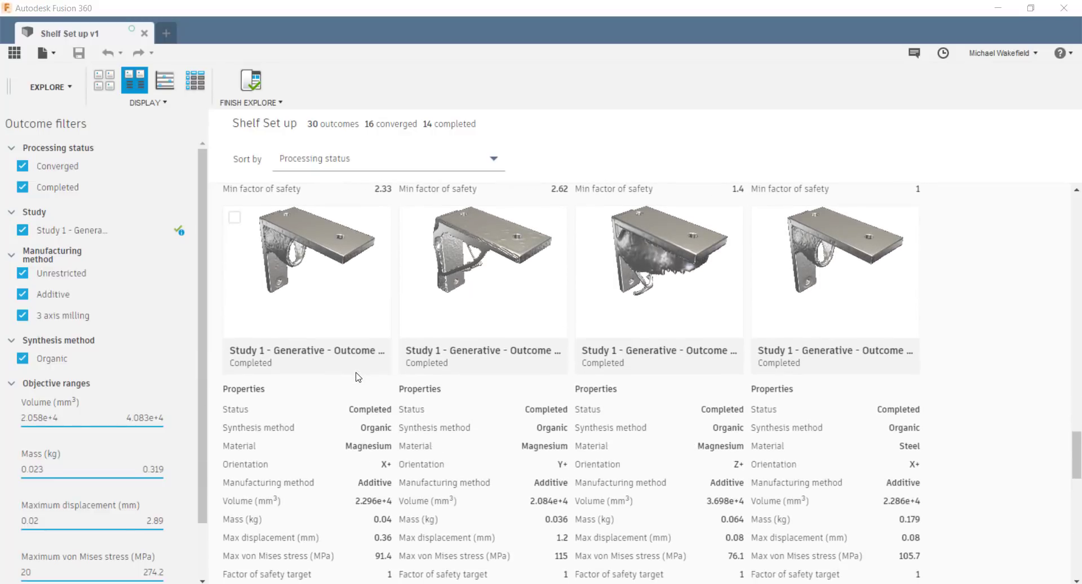
scroll(355, 378, "up", 15)
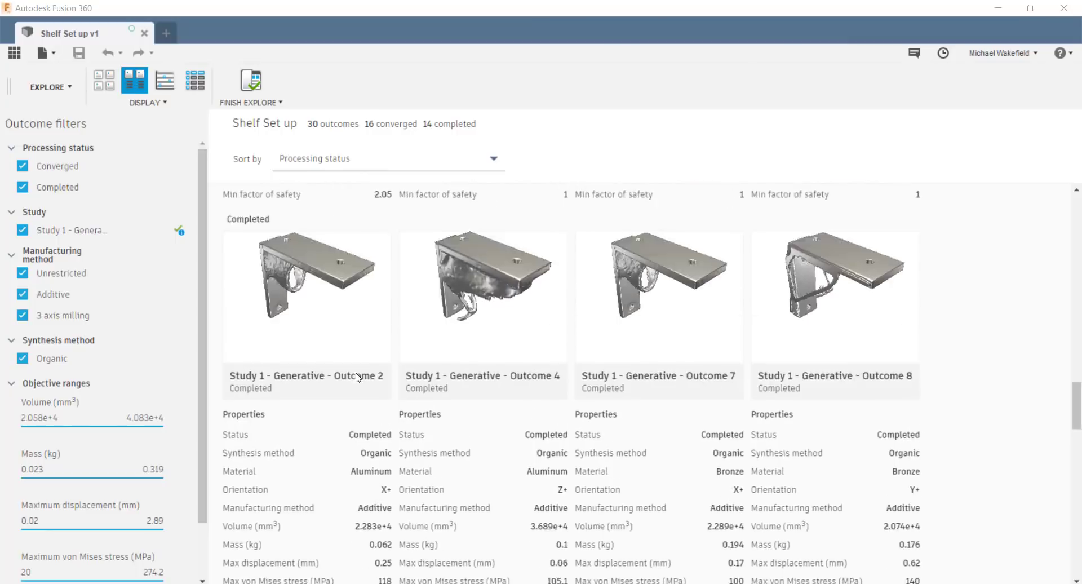
- Plot the outcomes by minimum factor of safety against mass and inspect individual aluminum and titanium outcomes
left_click(165, 80)
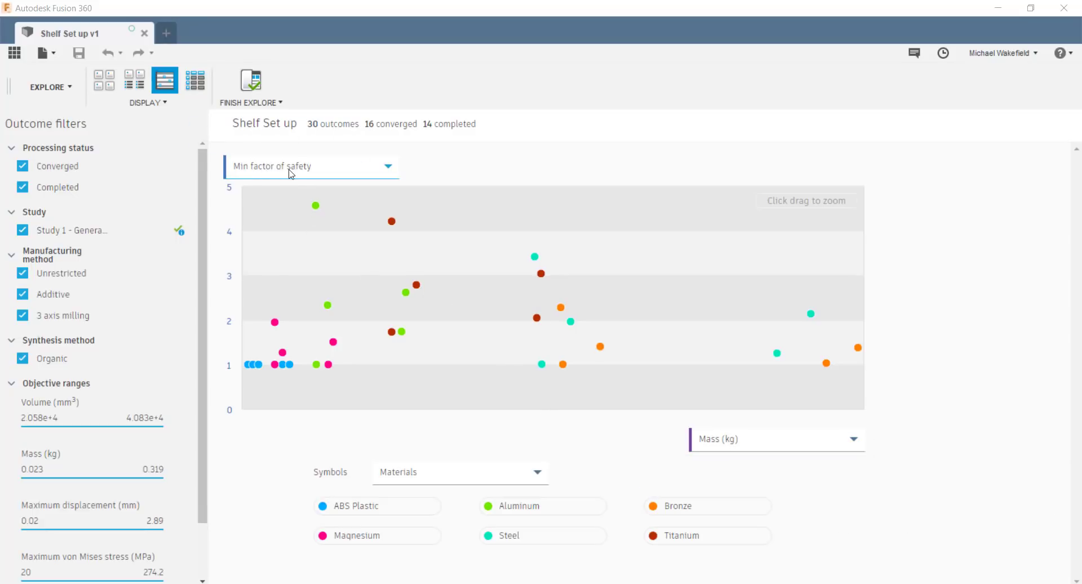
mouse_move(311, 212)
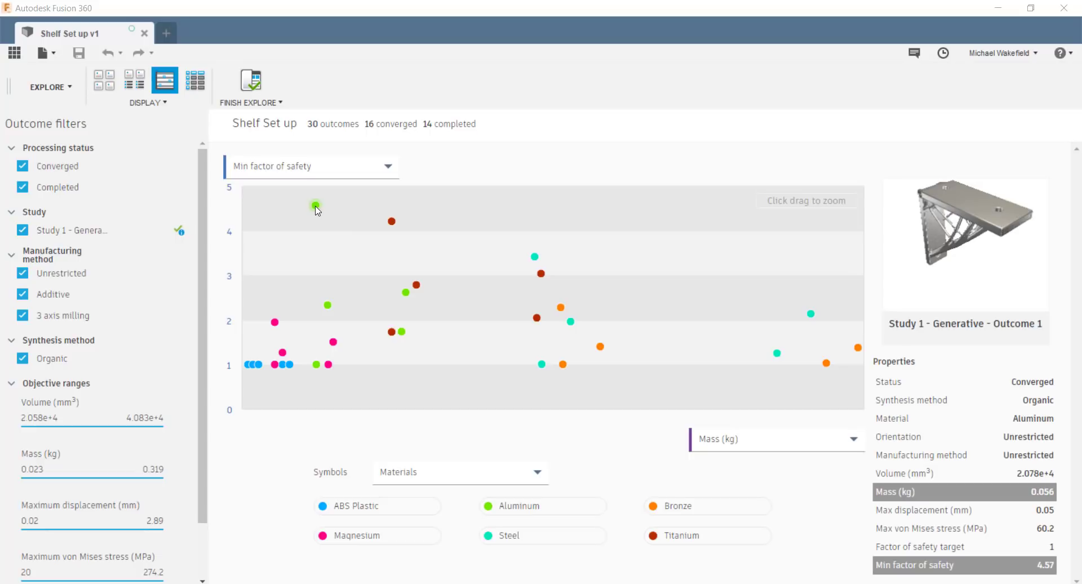
mouse_move(391, 223)
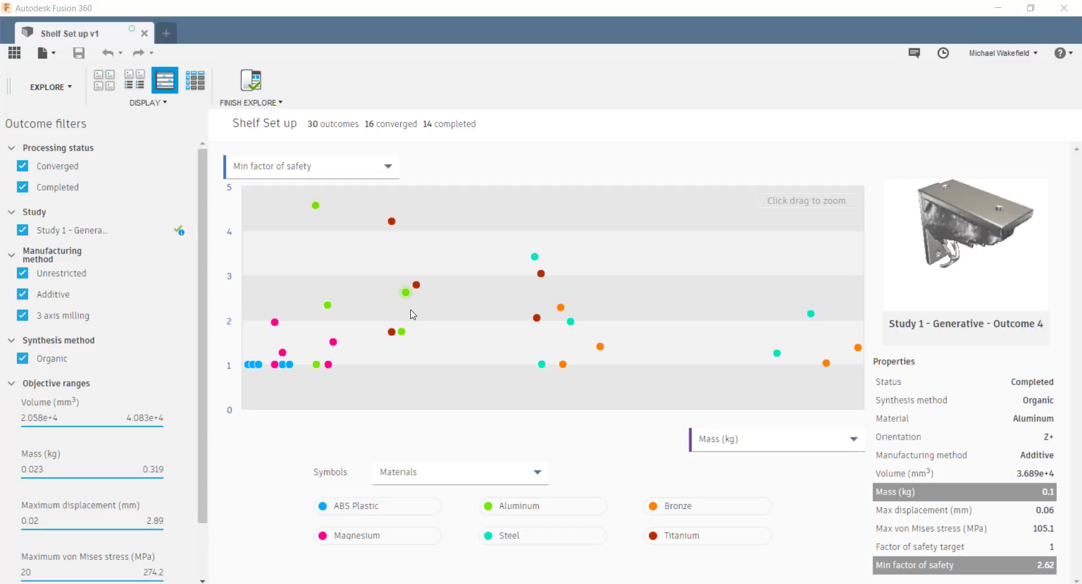
- List the outcomes in a table, sort them by mass and then by processing status, and look through the converged and completed entries
left_click(195, 80)
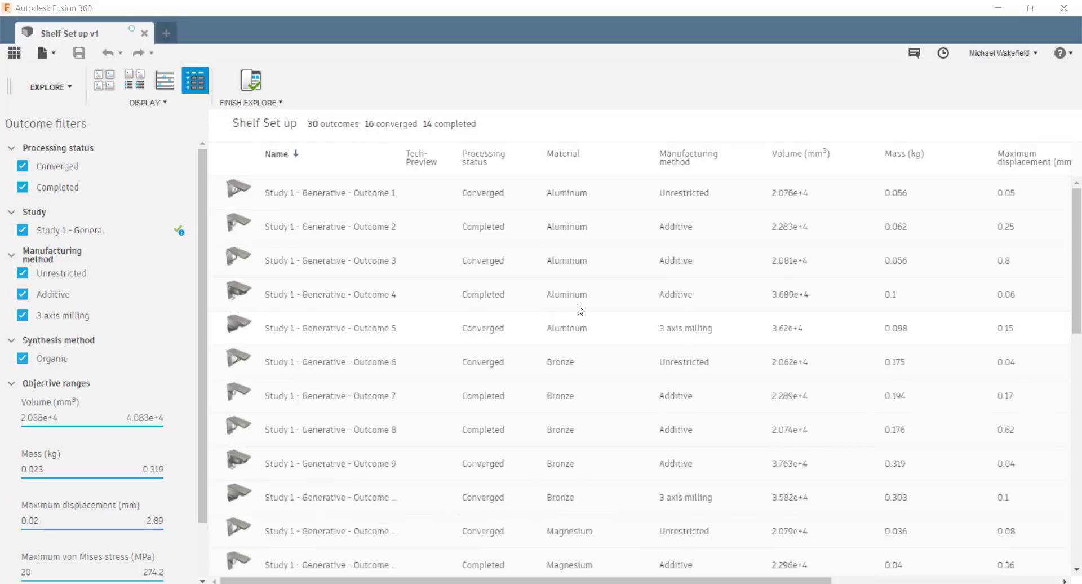
left_click(902, 154)
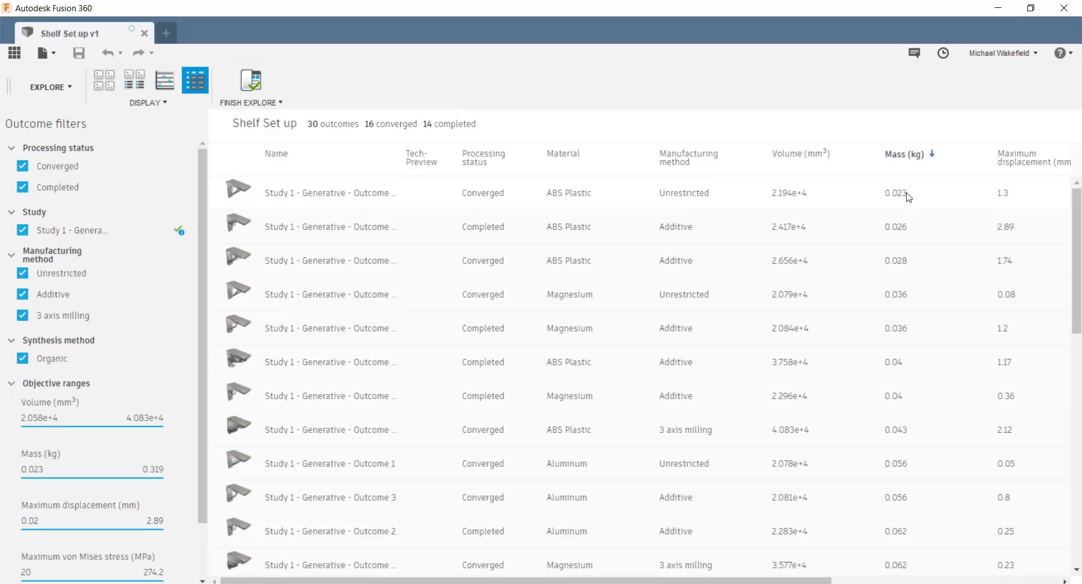
left_click(471, 162)
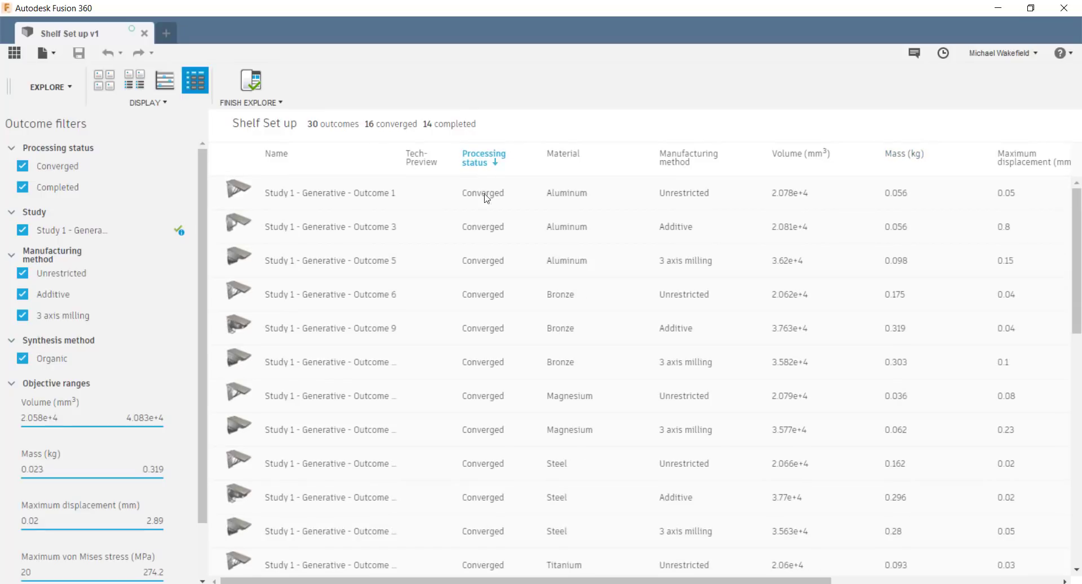
scroll(505, 304, "down", 3)
scroll(505, 304, "down", 6)
scroll(506, 304, "up", 8)
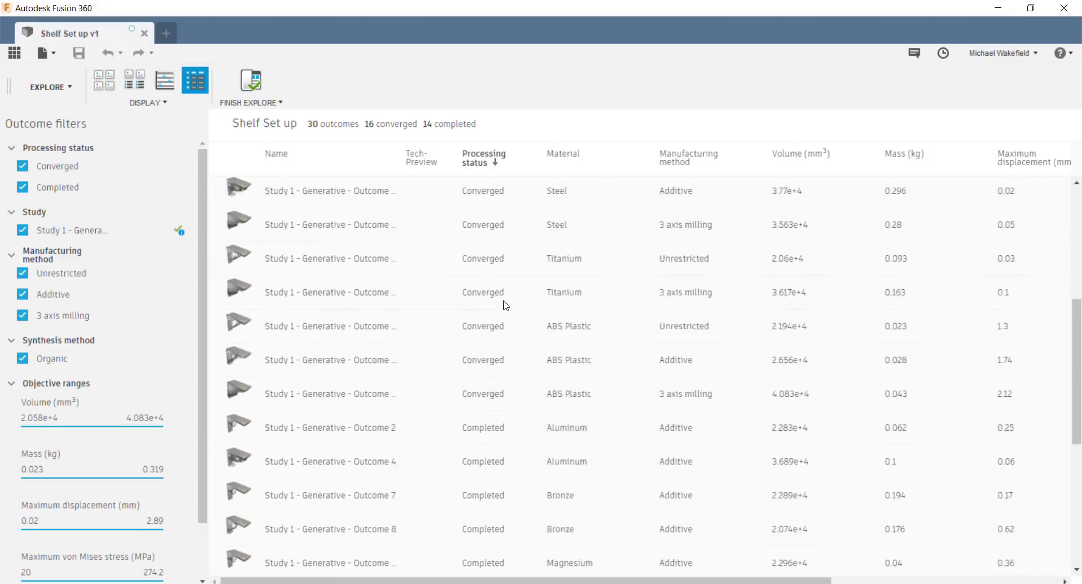
scroll(505, 305, "up", 1)
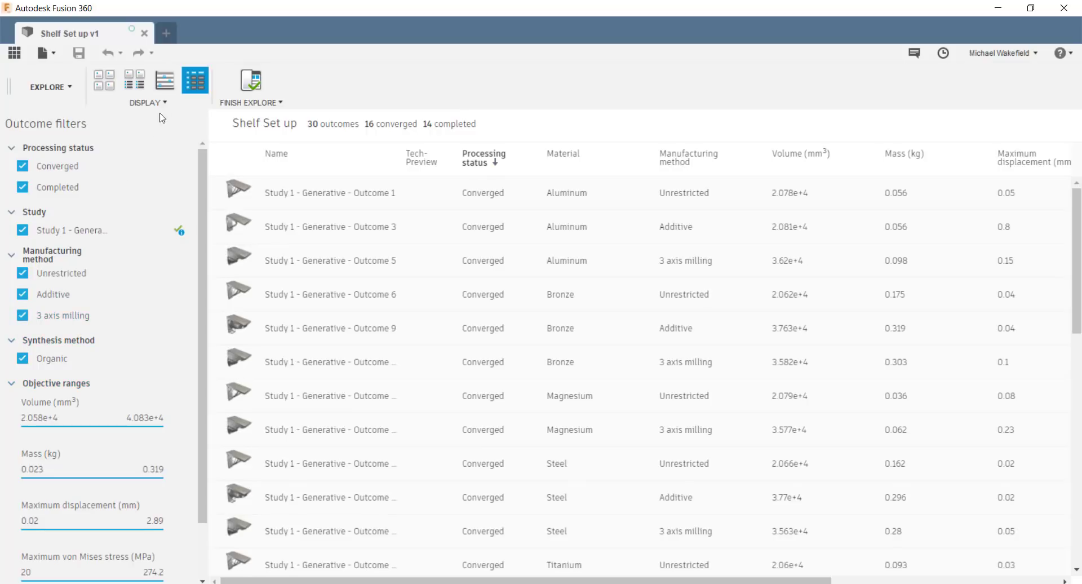
- Show the outcomes as thumbnails, filter them to 3 axis milling only, and restore the Unrestricted and Additive methods
left_click(104, 80)
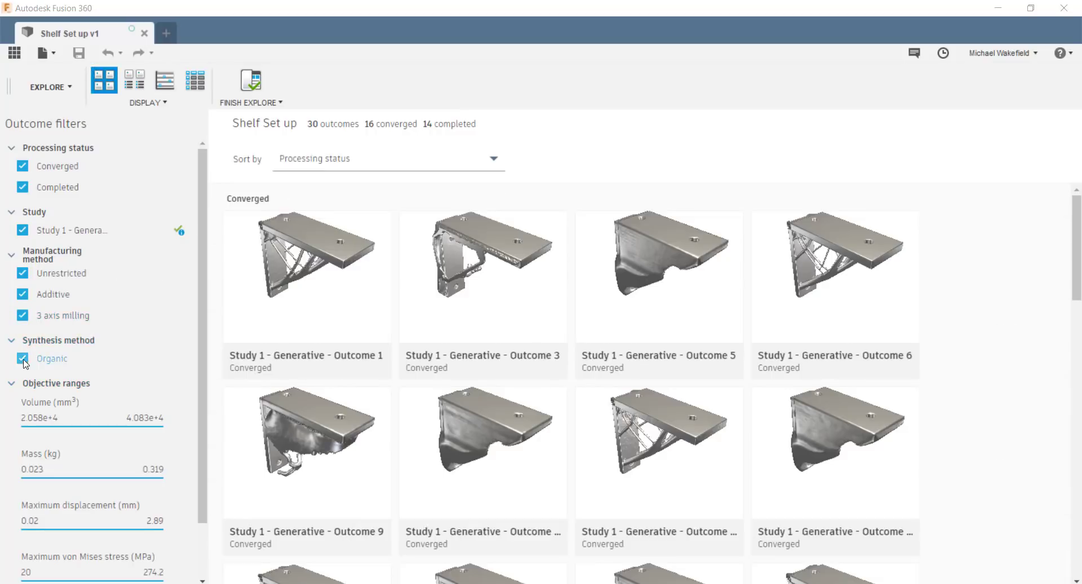
left_click(23, 315)
left_click(23, 294)
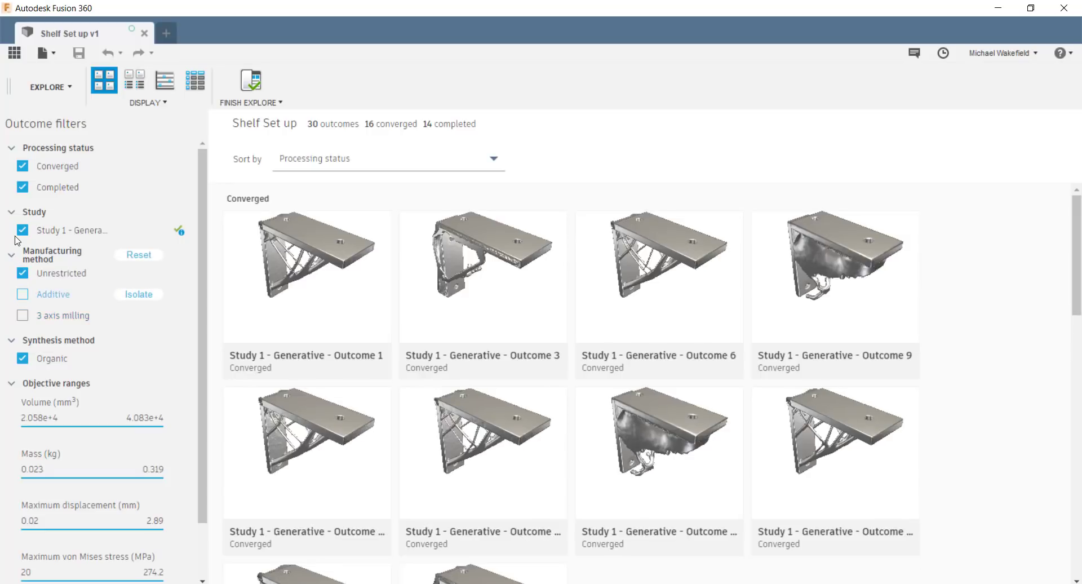
left_click(23, 272)
left_click(22, 315)
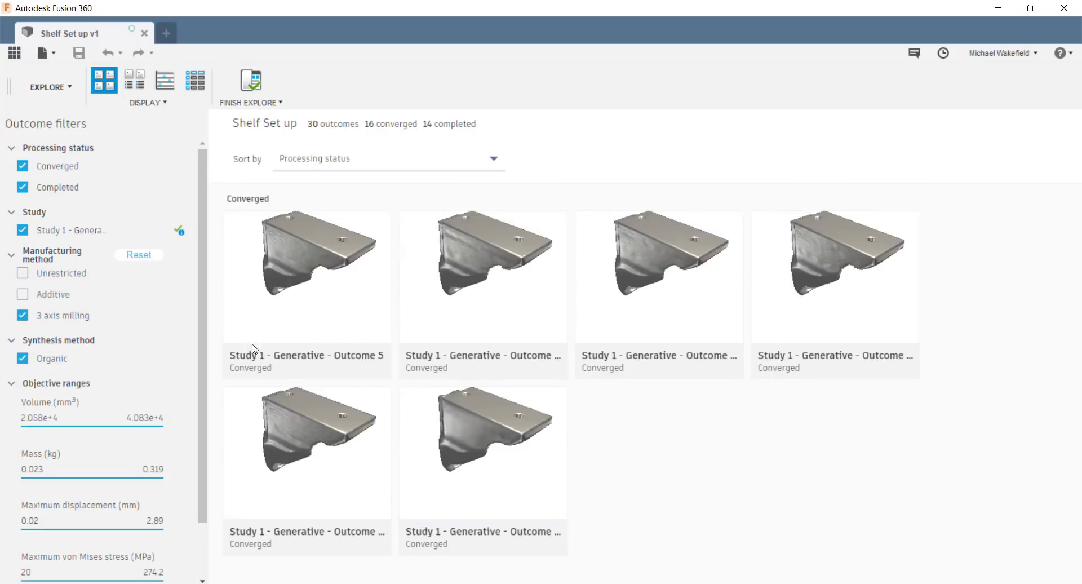
left_click(22, 273)
left_click(22, 294)
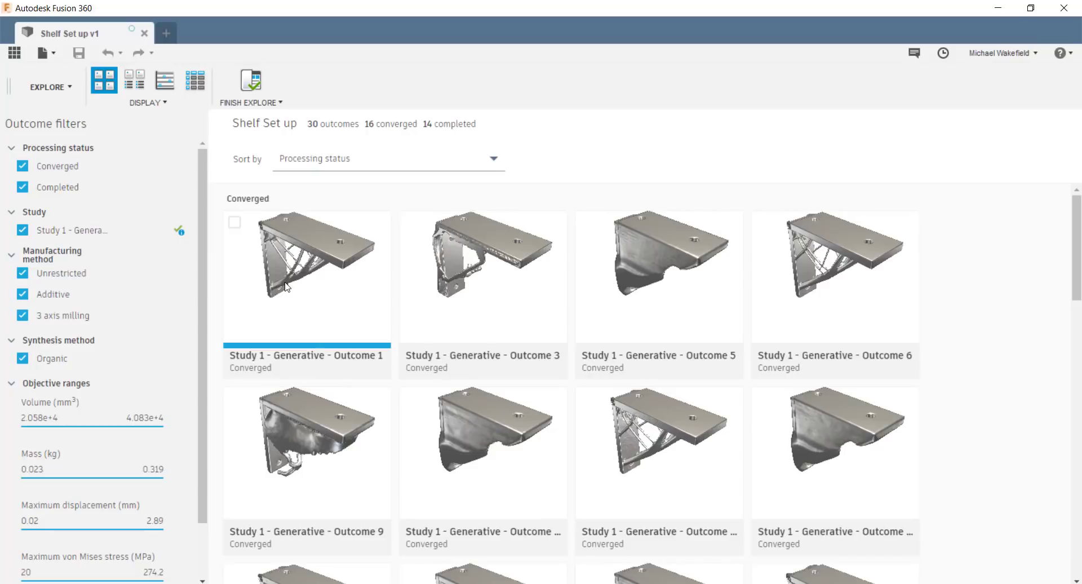
- Open Outcome 1, set its iteration history back to iteration 1 and examine the starting shape from several angles
left_click(232, 229)
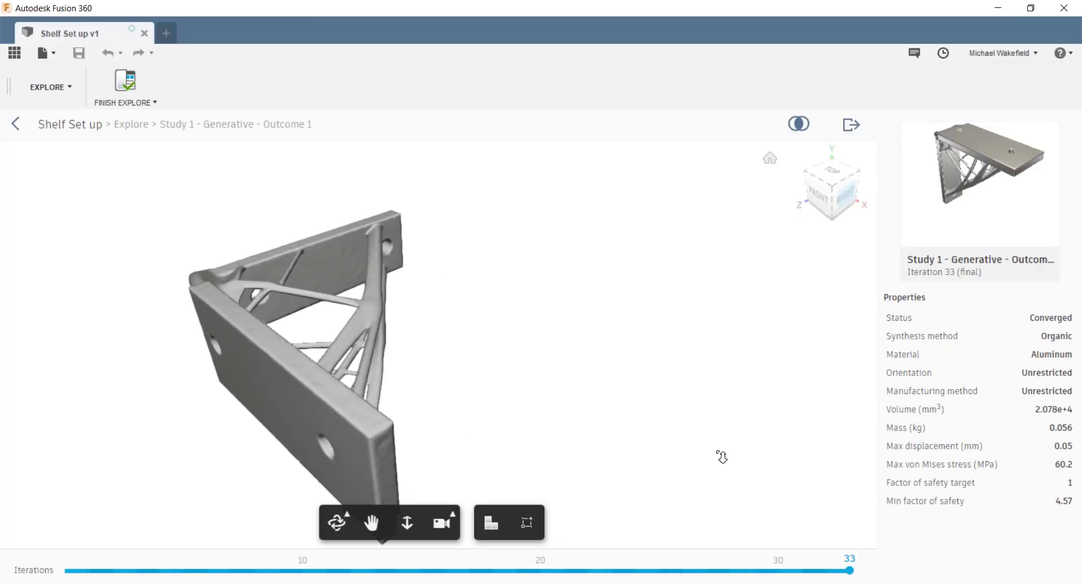
left_click_drag(850, 571, 32, 582)
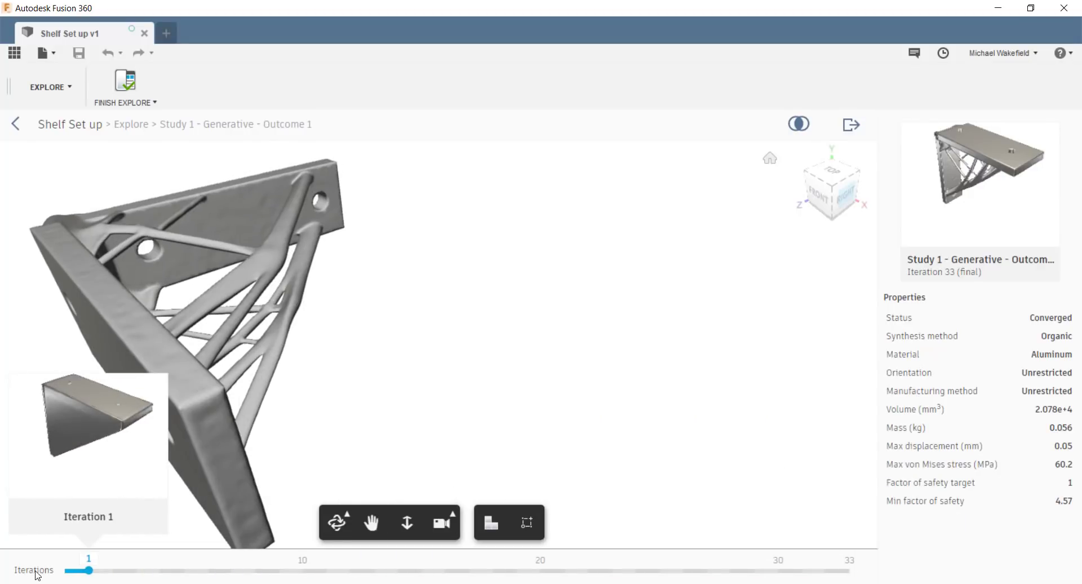
left_click_drag(38, 575, 66, 571)
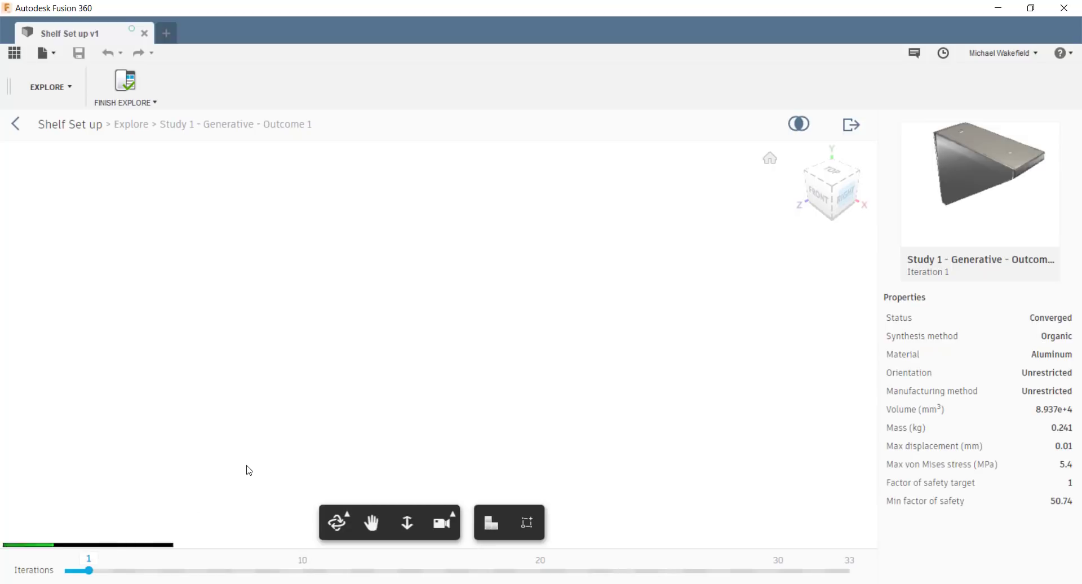
middle_click_drag(263, 460, 157, 449, "shift")
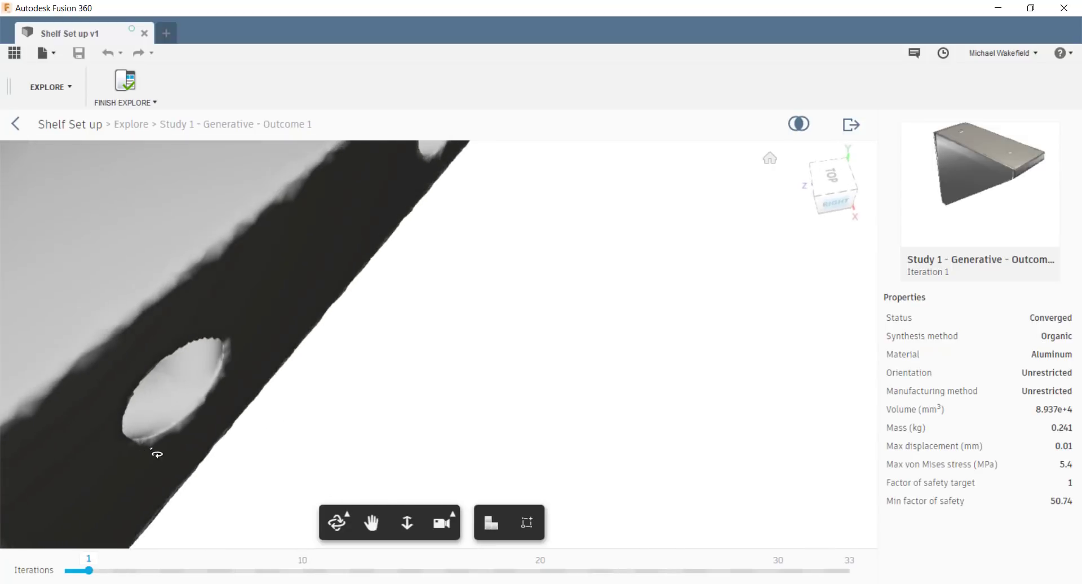
scroll(164, 430, "down", 5)
scroll(85, 389, "up", 5)
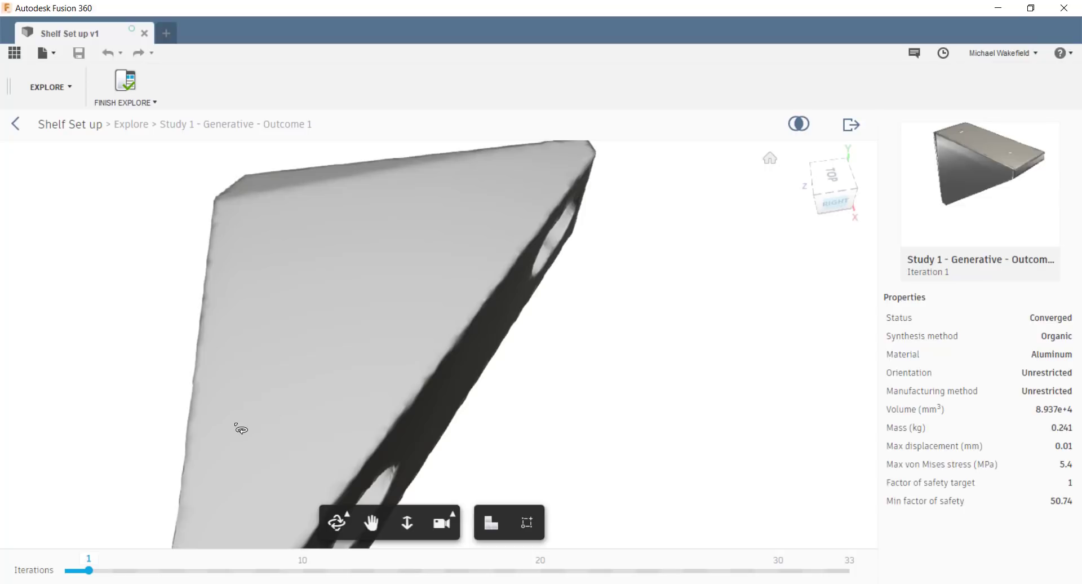
middle_click_drag(307, 430, 189, 260, "shift")
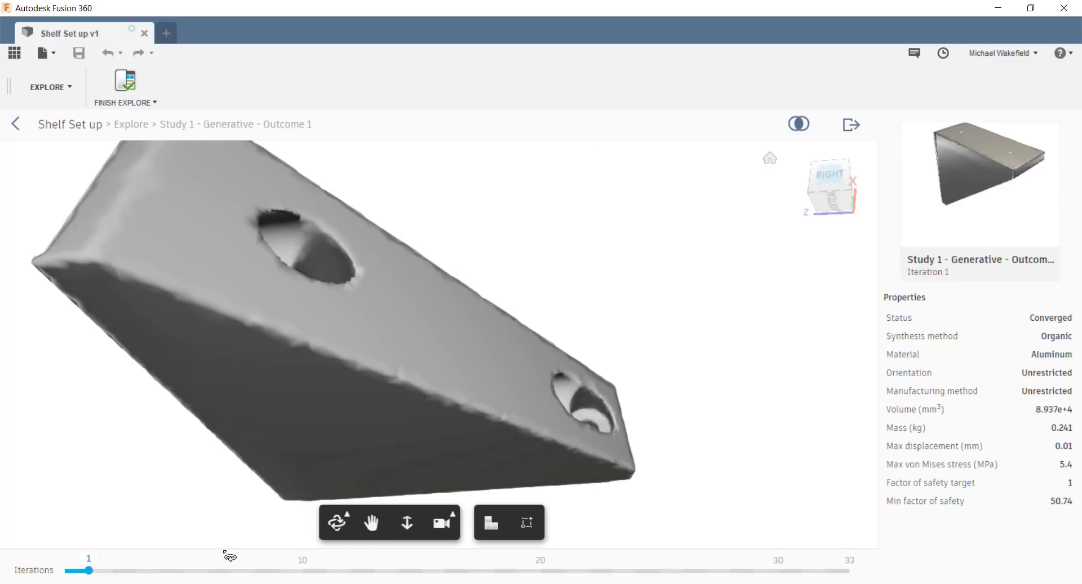
- Step Outcome 1 through iterations 4, 10 and 20 and examine how material is removed around the bracket's holes
left_click_drag(92, 571, 169, 571)
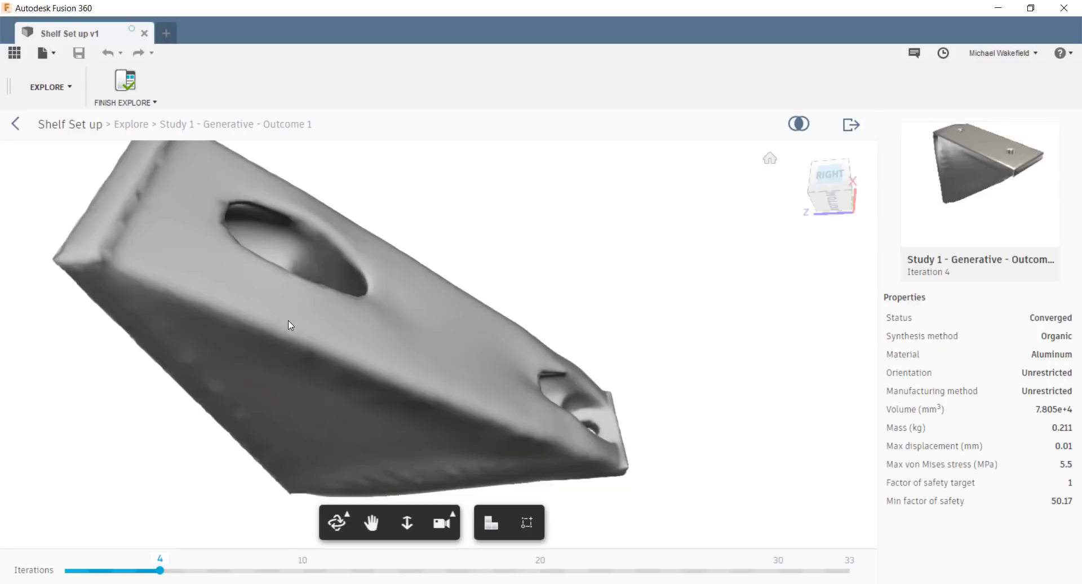
middle_click_drag(389, 352, 237, 462, "shift")
left_click_drag(162, 572, 304, 571)
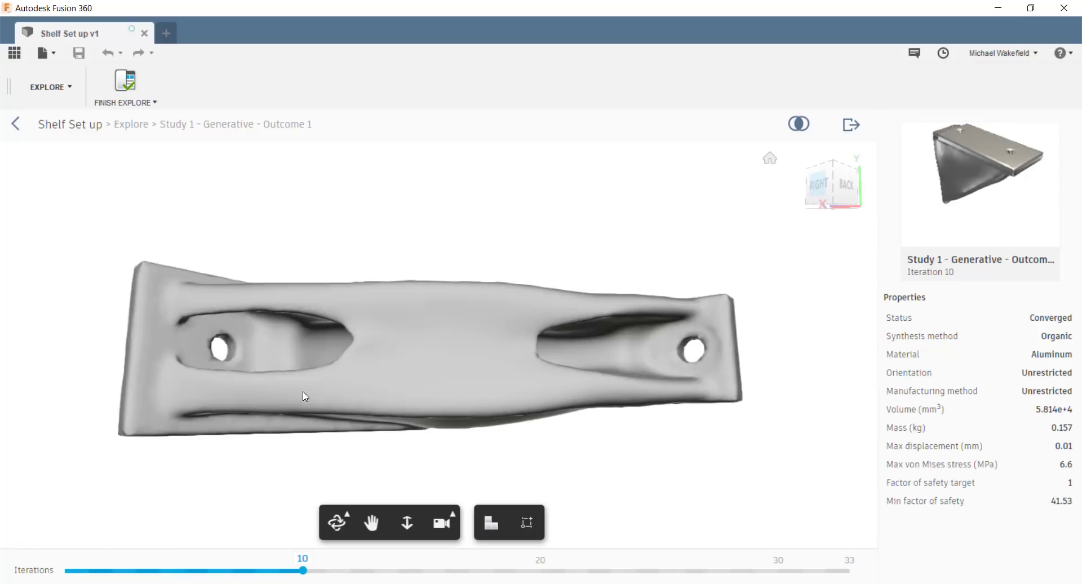
left_click_drag(302, 571, 540, 571)
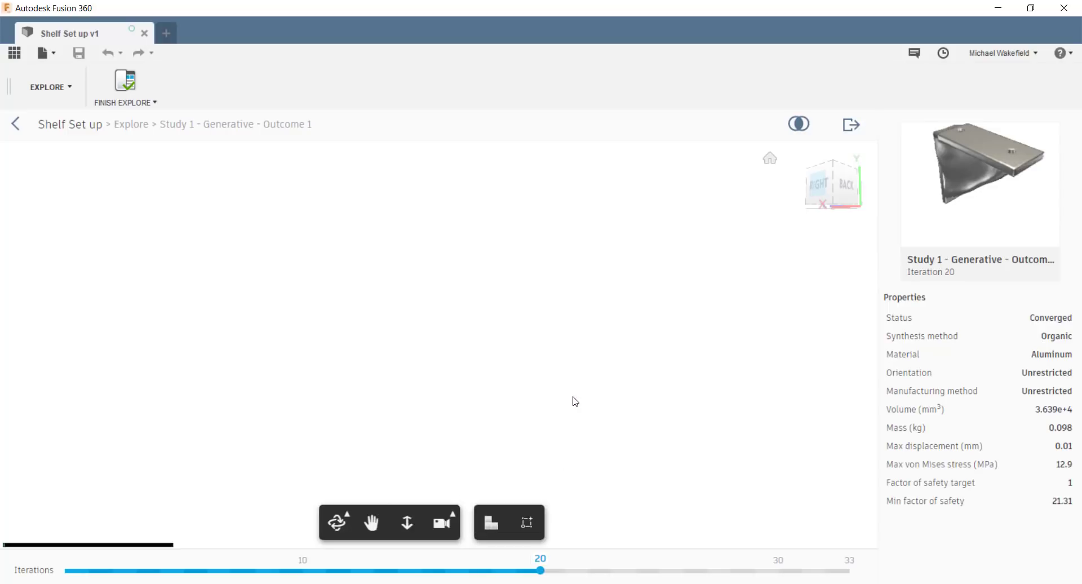
middle_click_drag(785, 336, 652, 395, "shift")
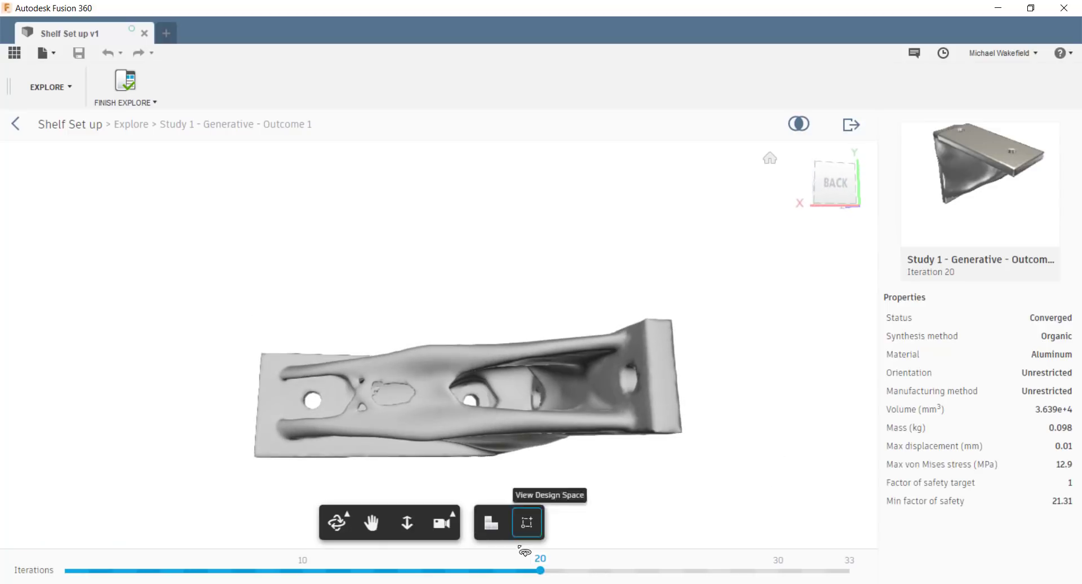
- Advance Outcome 1 to iteration 30 and the final iteration 33, and examine the bracket's strut structure
left_click_drag(540, 571, 778, 571)
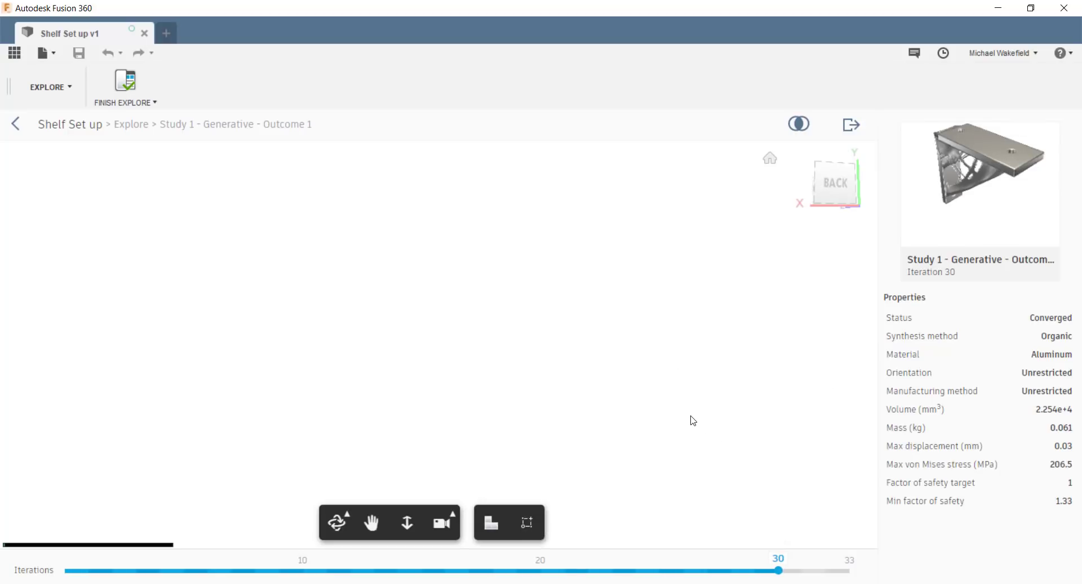
middle_click_drag(693, 420, 689, 541, "shift")
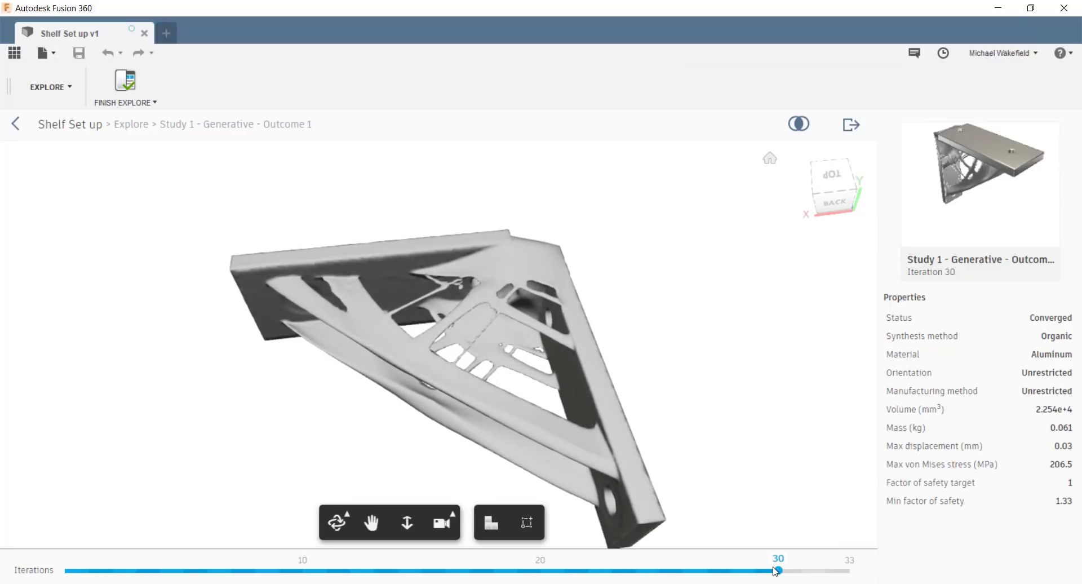
left_click_drag(780, 573, 849, 570)
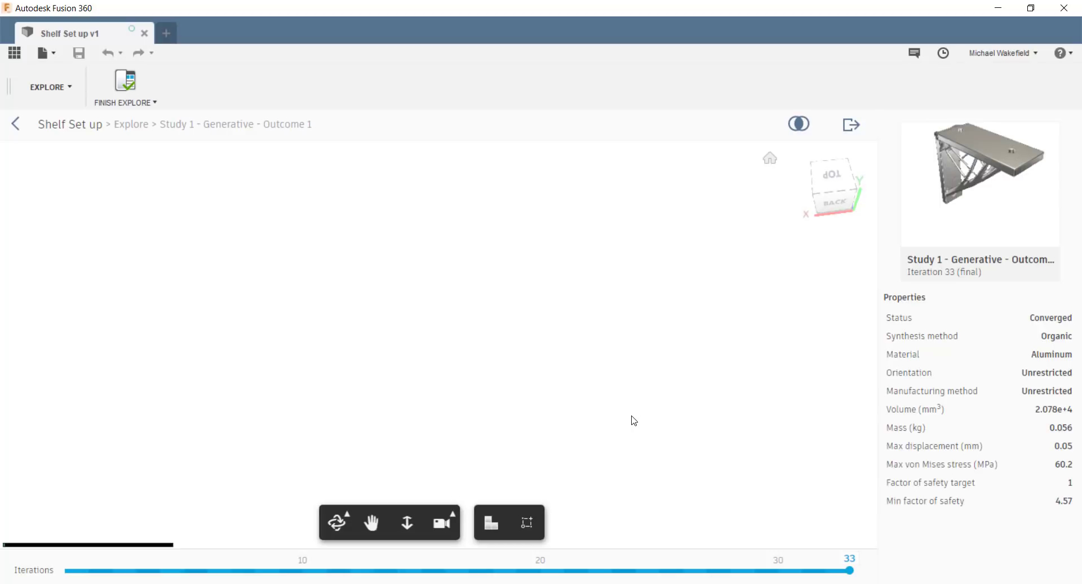
middle_click_drag(634, 420, 649, 517, "shift")
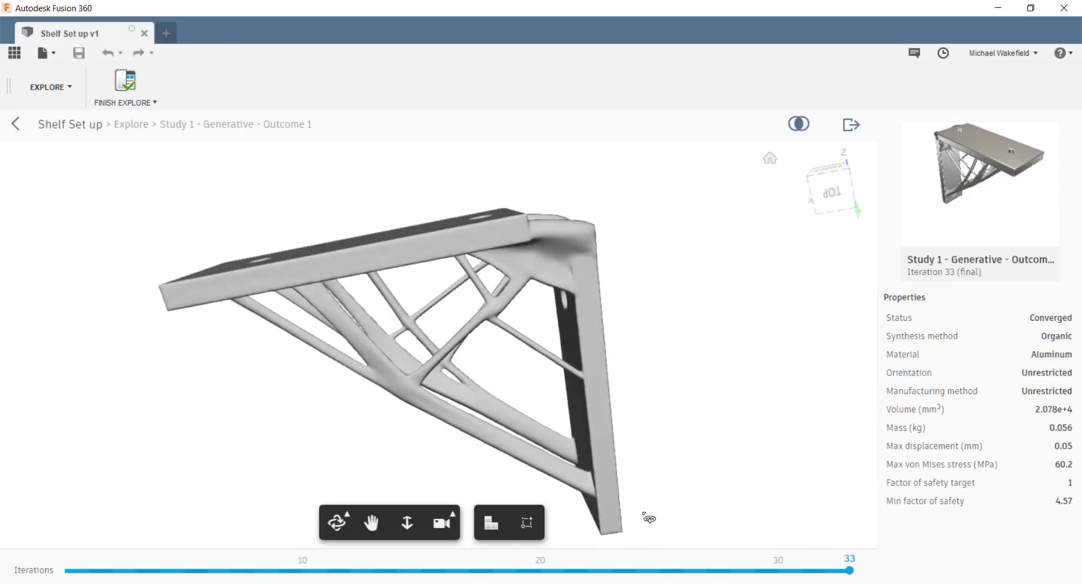
scroll(732, 282, "down", 2)
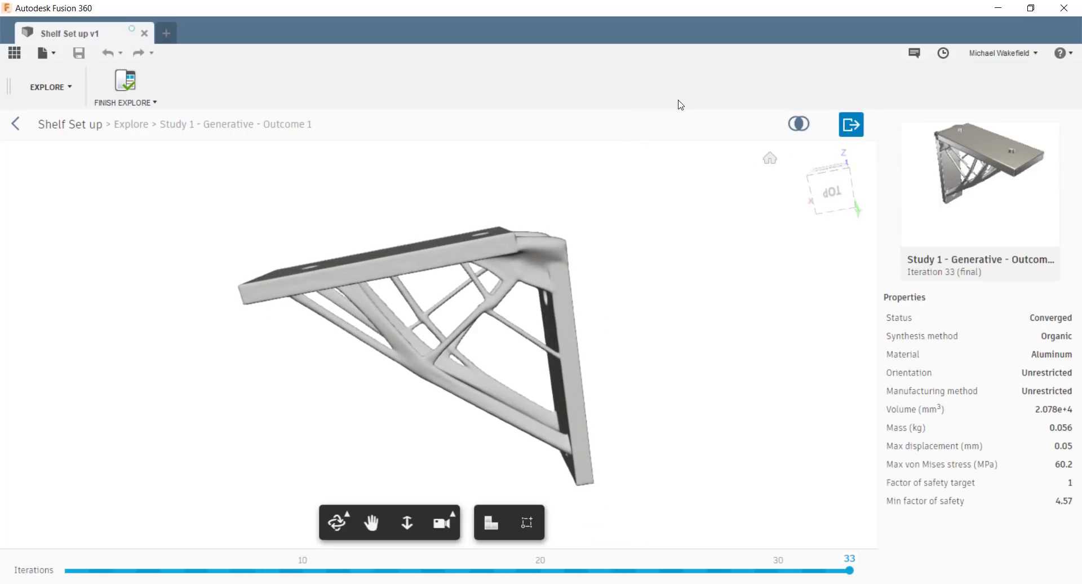
- Check the cloud credits required to create a new design from Outcome 1, and cancel the export
left_click(850, 125)
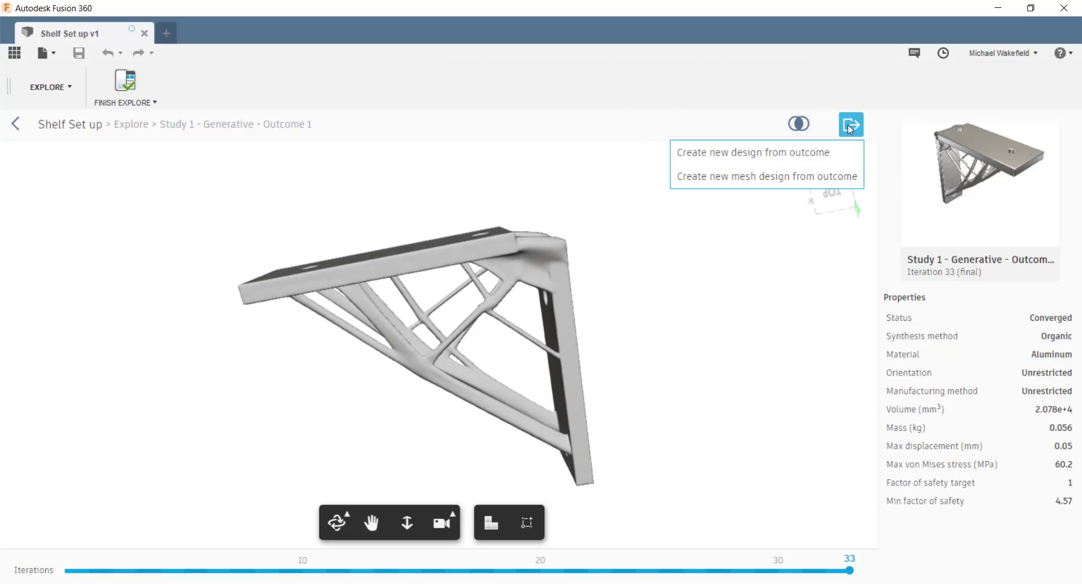
left_click(802, 154)
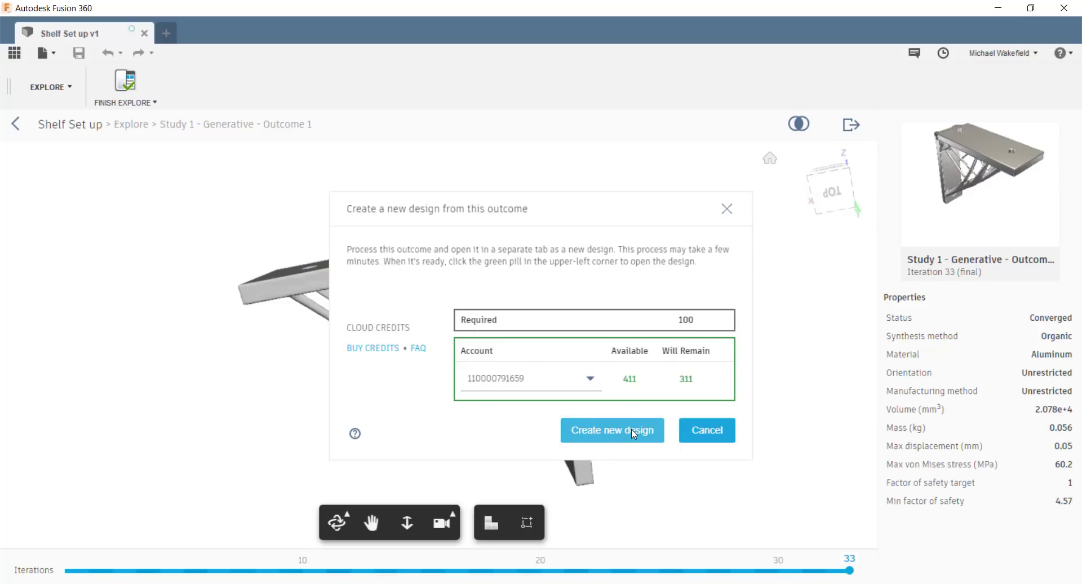
left_click(714, 431)
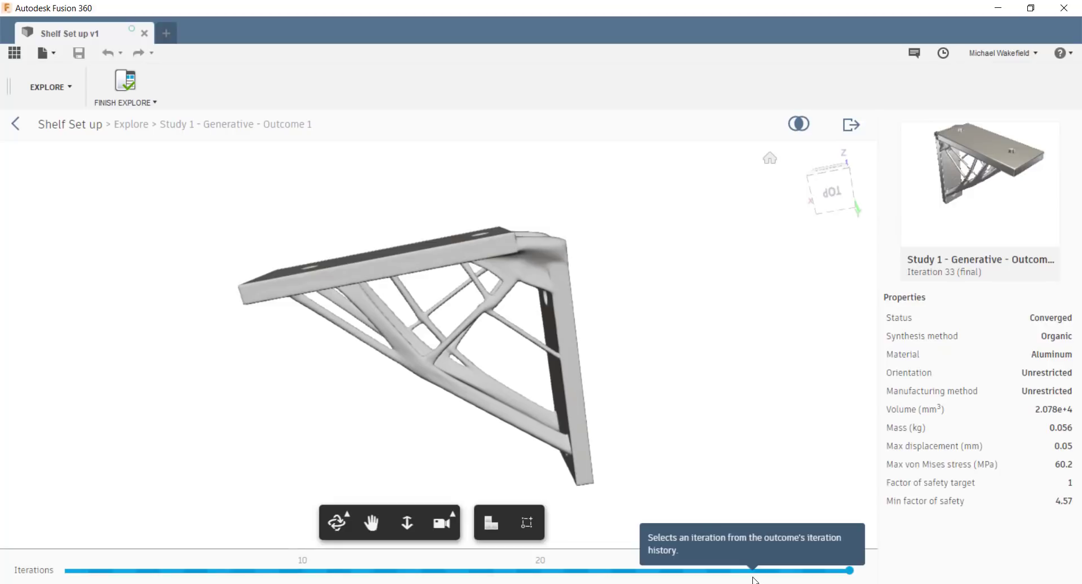
- Return to the overview of all outcomes and select Outcome 1, keeping every manufacturing method included
left_click(19, 130)
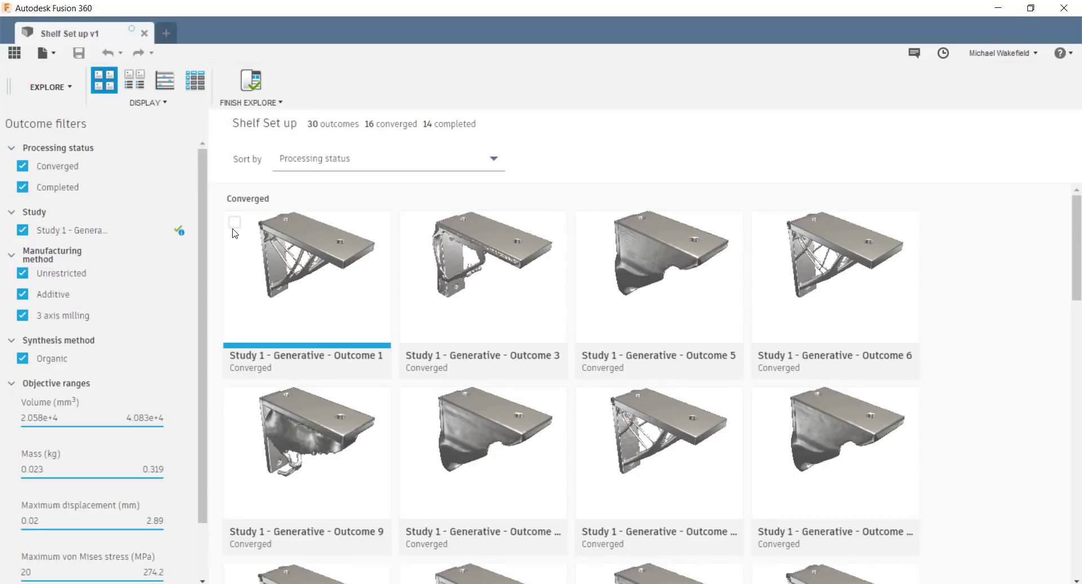
left_click(235, 225)
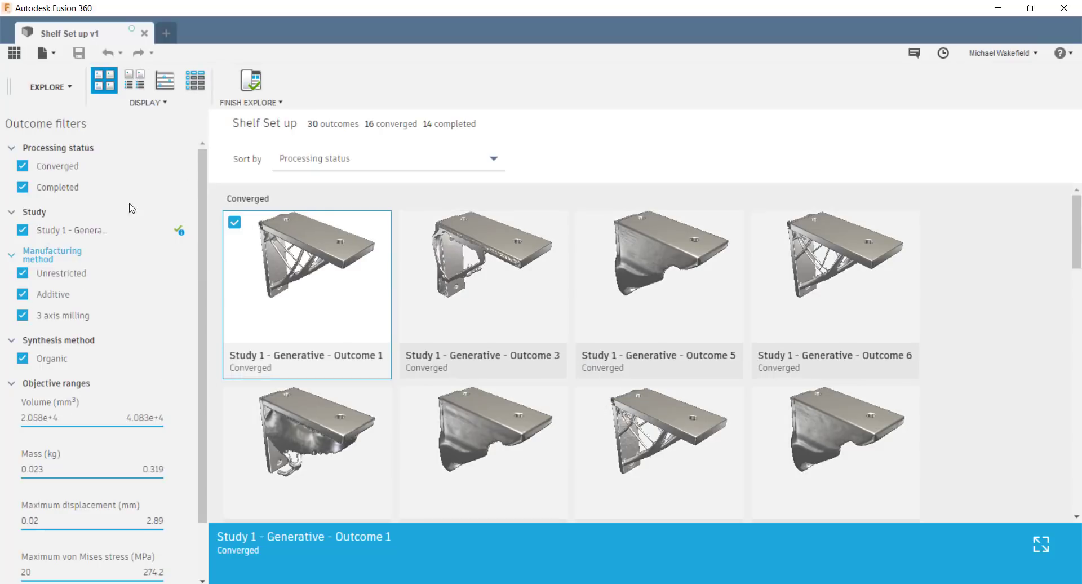
left_click(22, 315)
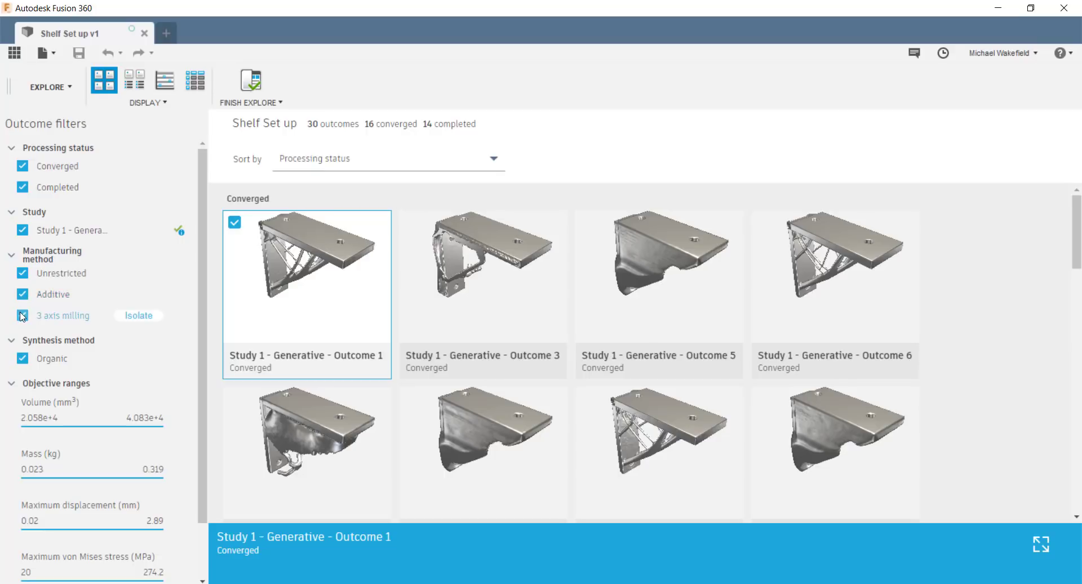
left_click(23, 316)
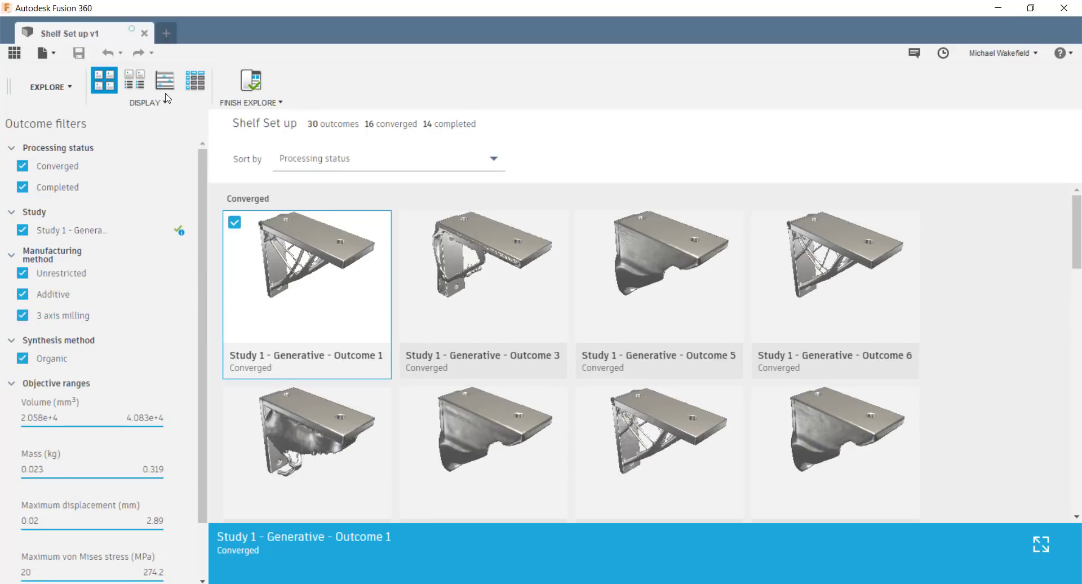
- Show the outcomes with their properties and compare Outcome 1 with Outcomes 3, 5 and 6
left_click(135, 81)
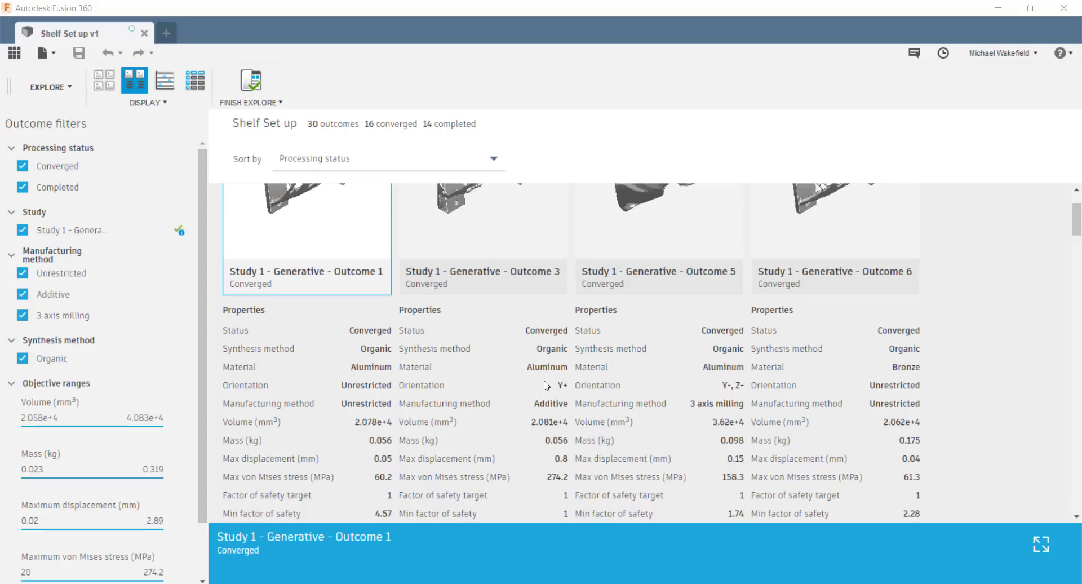
scroll(558, 386, "up", 2)
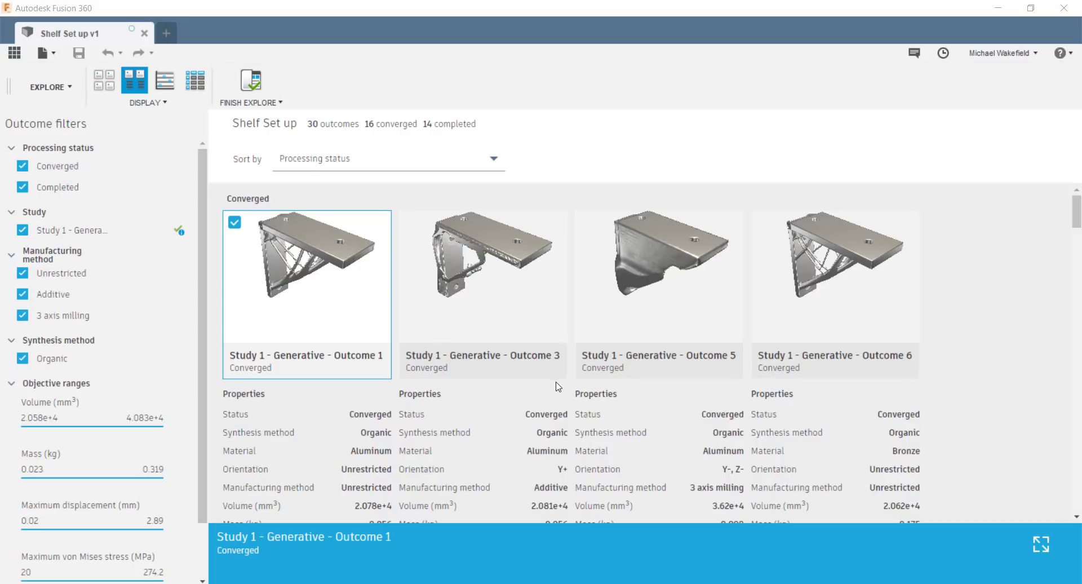
scroll(557, 386, "down", 5)
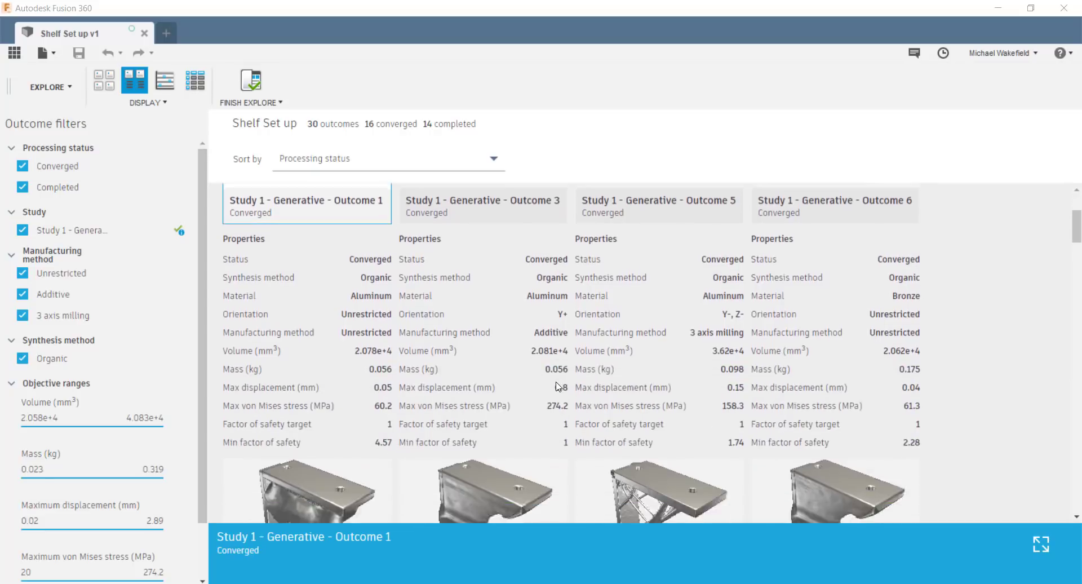
scroll(558, 386, "up", 5)
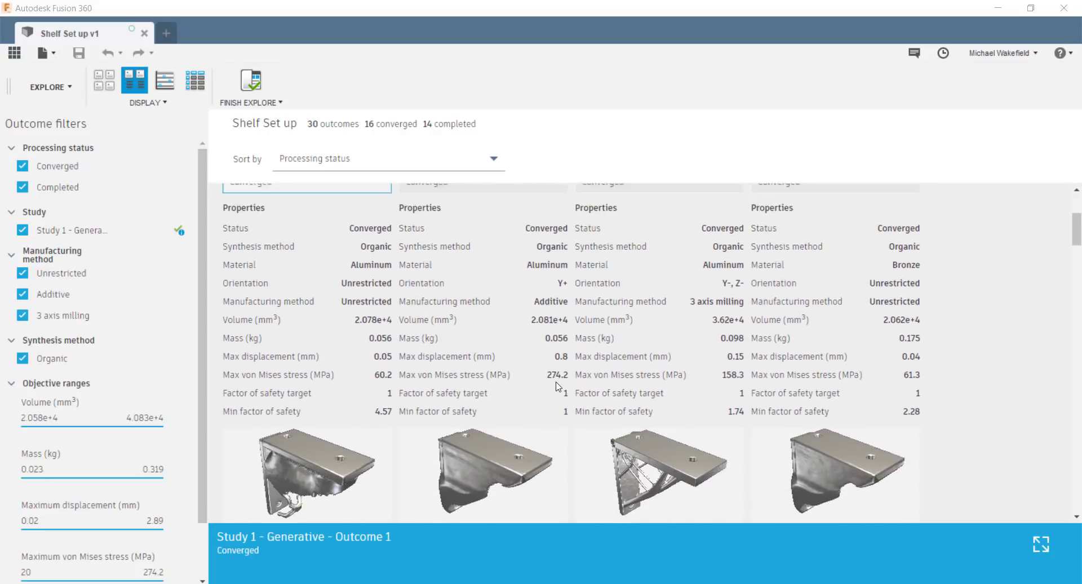
- Add Outcome 5 to the selection alongside Outcome 1
scroll(558, 386, "down", 2)
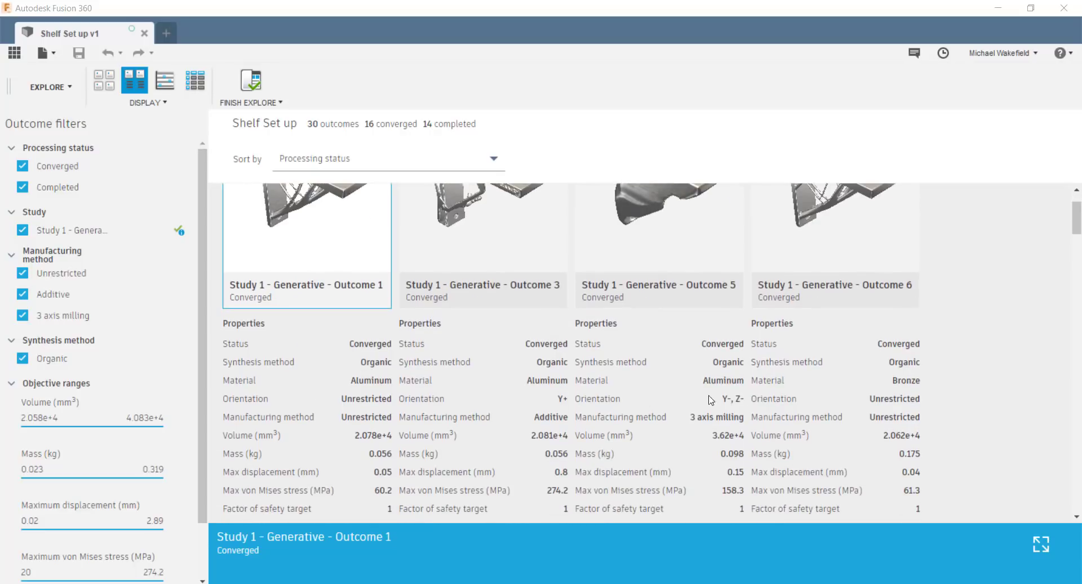
scroll(670, 301, "up", 2)
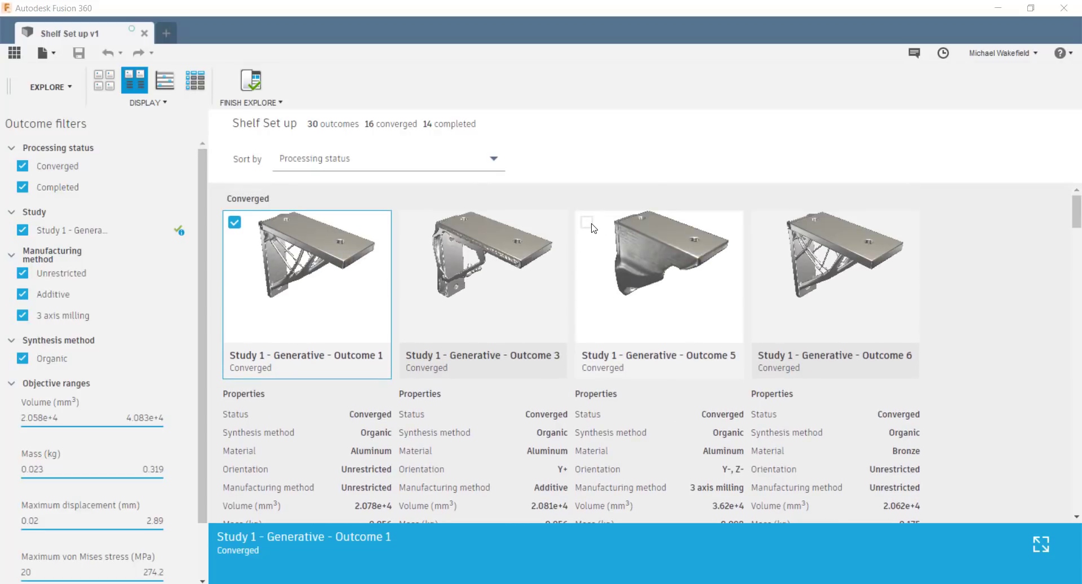
left_click(589, 223)
- Examine the materials, manufacturing methods and properties of the converged bronze and magnesium outcomes
scroll(904, 398, "down", 8)
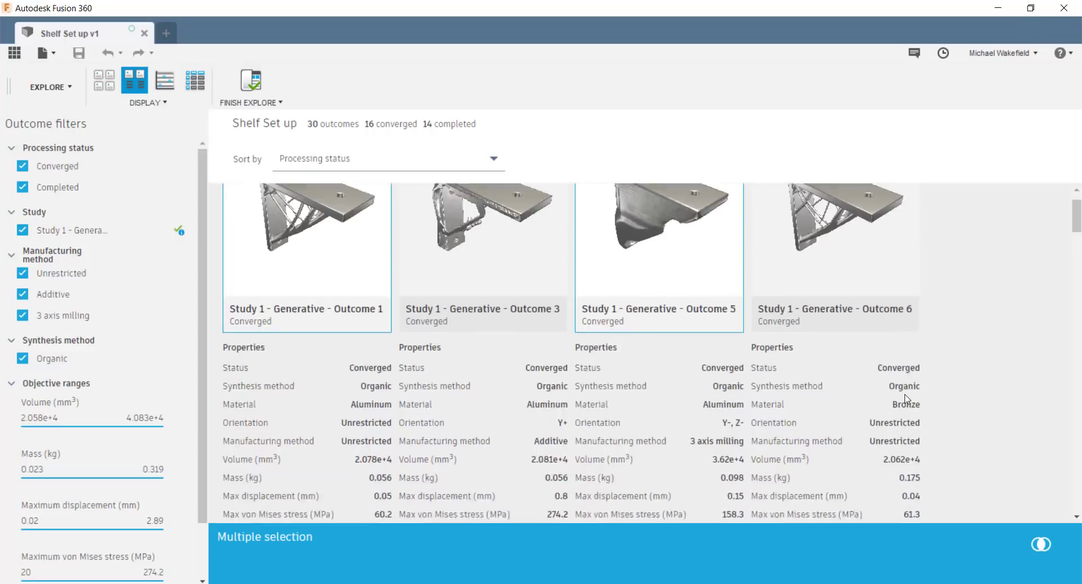
scroll(900, 399, "down", 4)
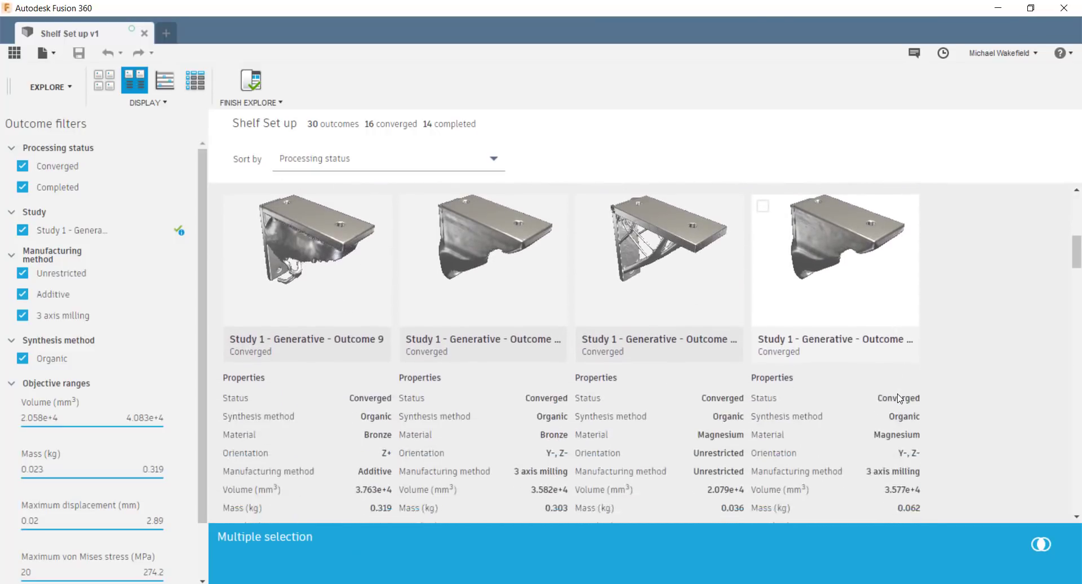
scroll(845, 400, "up", 2)
scroll(829, 402, "down", 2)
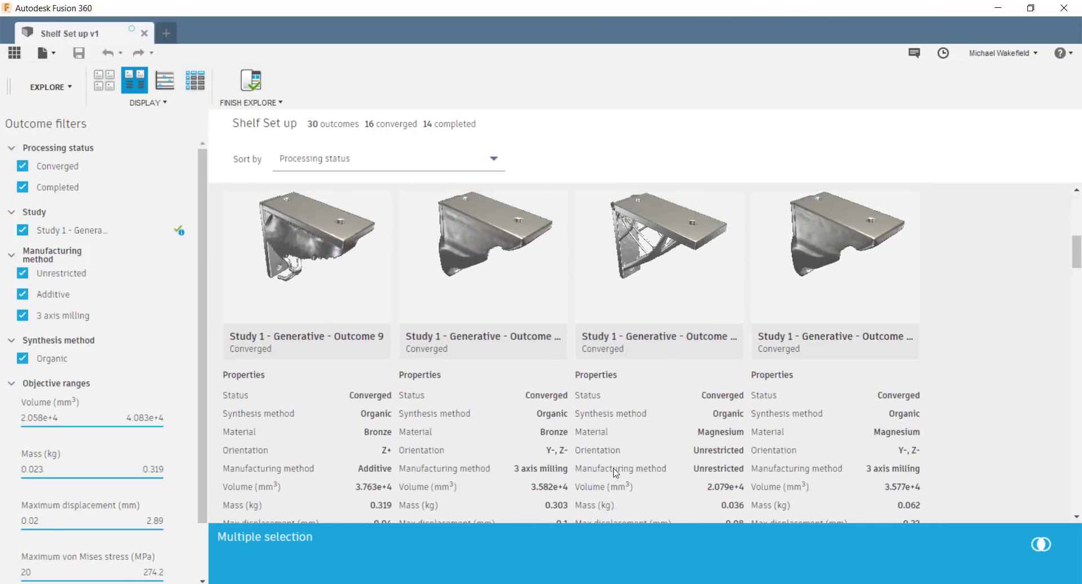
scroll(564, 478, "up", 3)
scroll(331, 487, "down", 9)
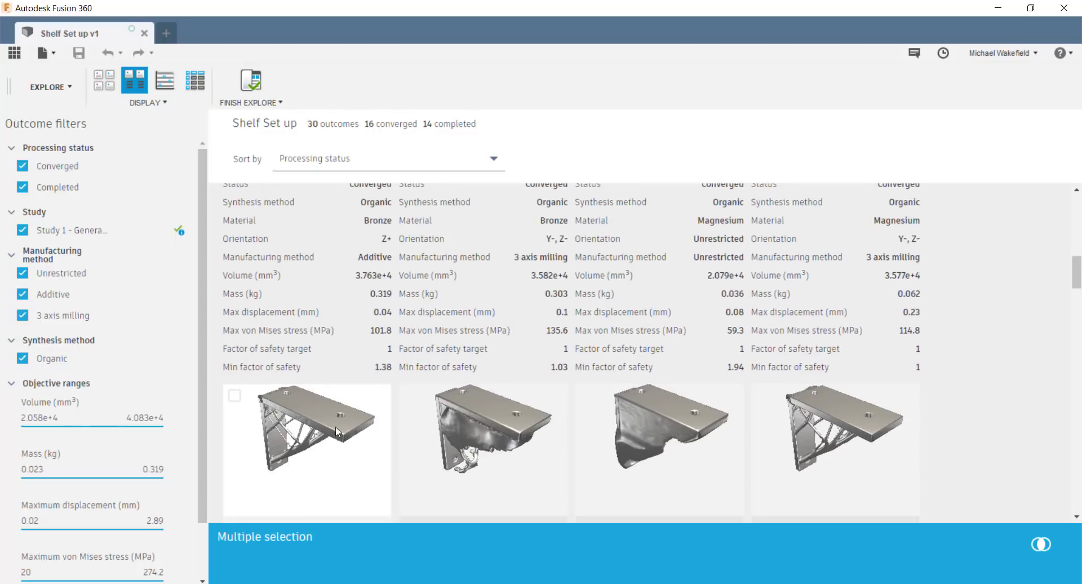
scroll(337, 431, "up", 4)
scroll(340, 409, "down", 1)
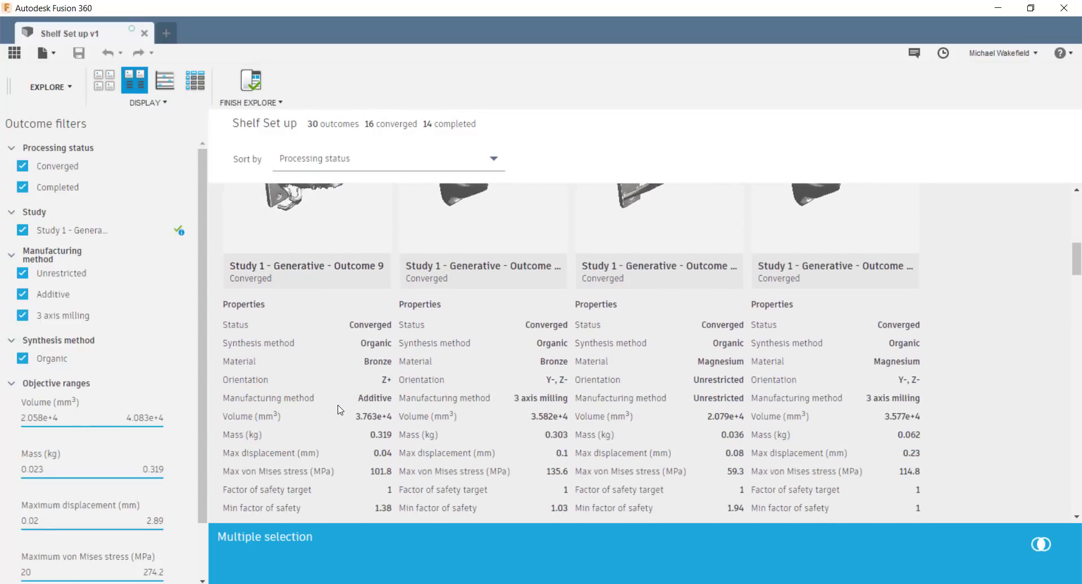
scroll(338, 410, "up", 2)
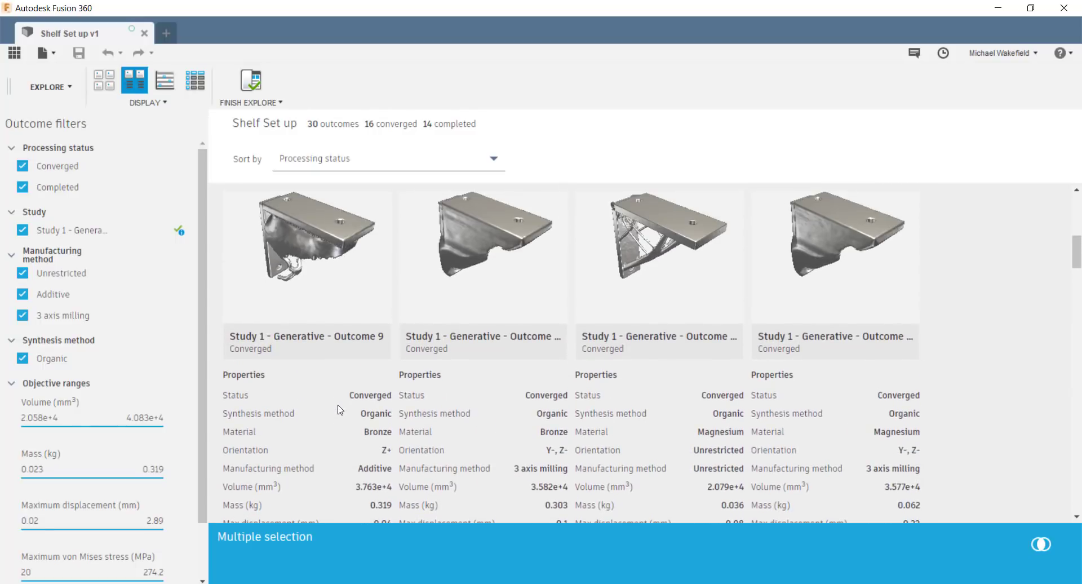
- Compare the steel, titanium and ABS Plastic outcomes with the first outcomes in the Completed group
scroll(339, 410, "down", 10)
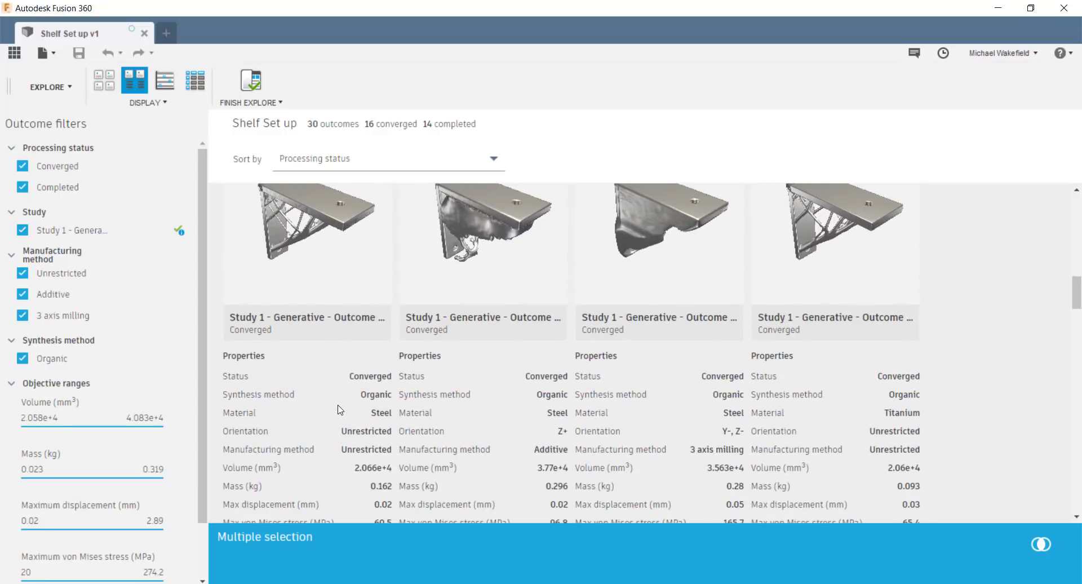
scroll(340, 409, "down", 5)
scroll(339, 410, "down", 5)
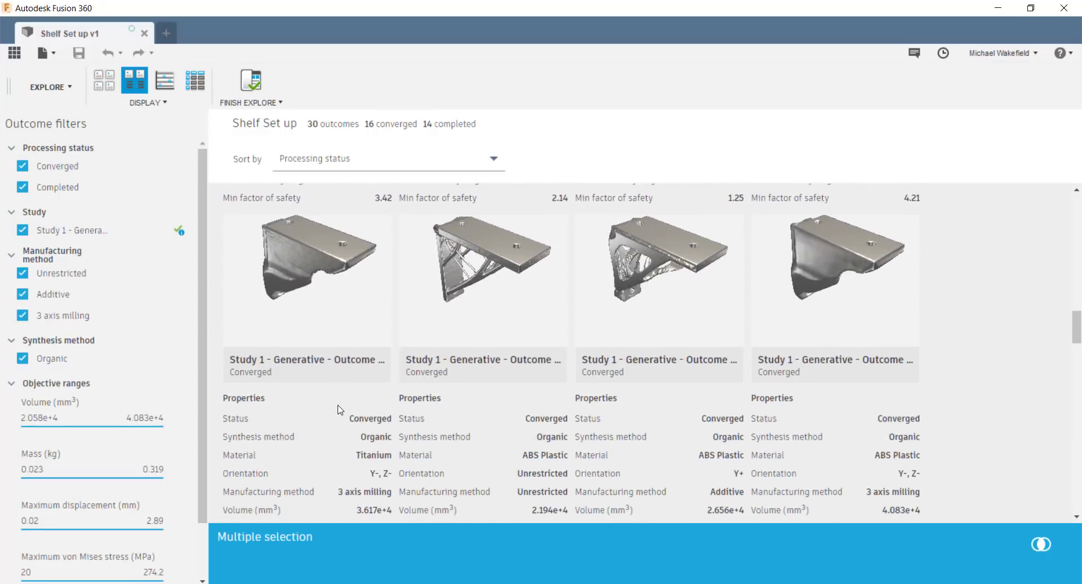
scroll(340, 409, "down", 2)
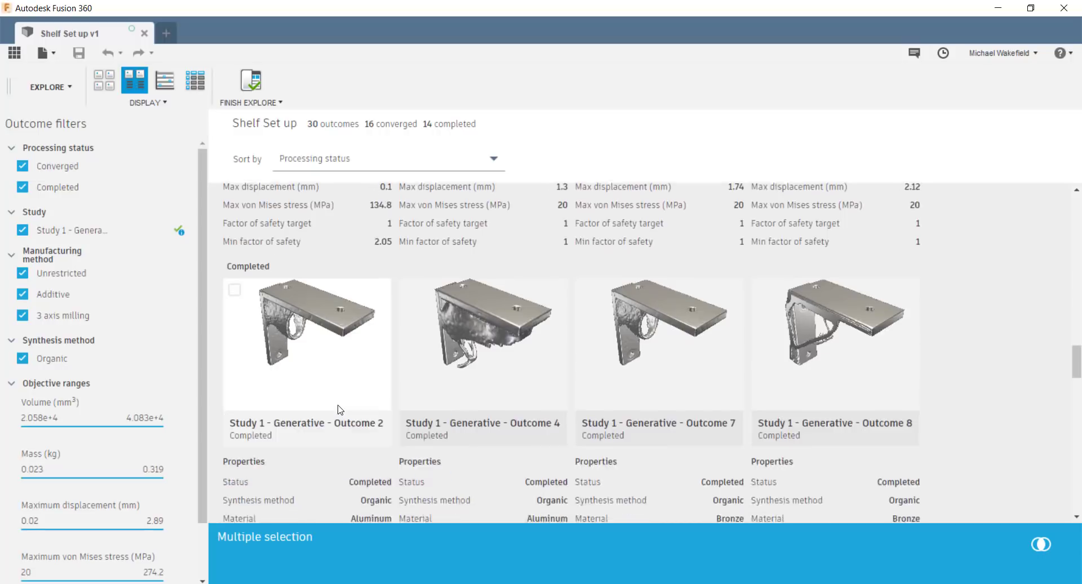
scroll(356, 434, "up", 4)
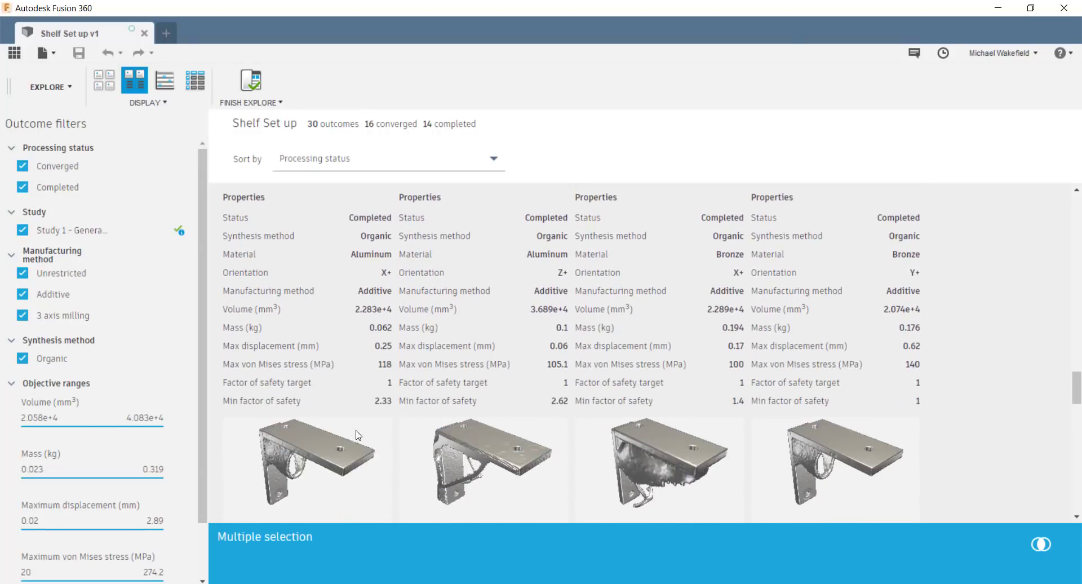
scroll(356, 435, "down", 2)
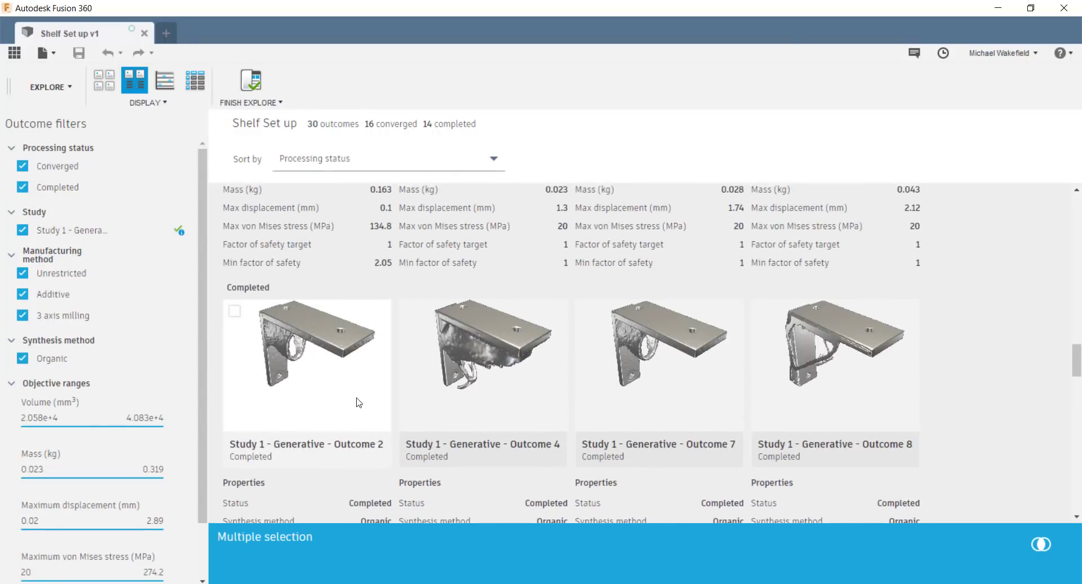
scroll(357, 401, "up", 3)
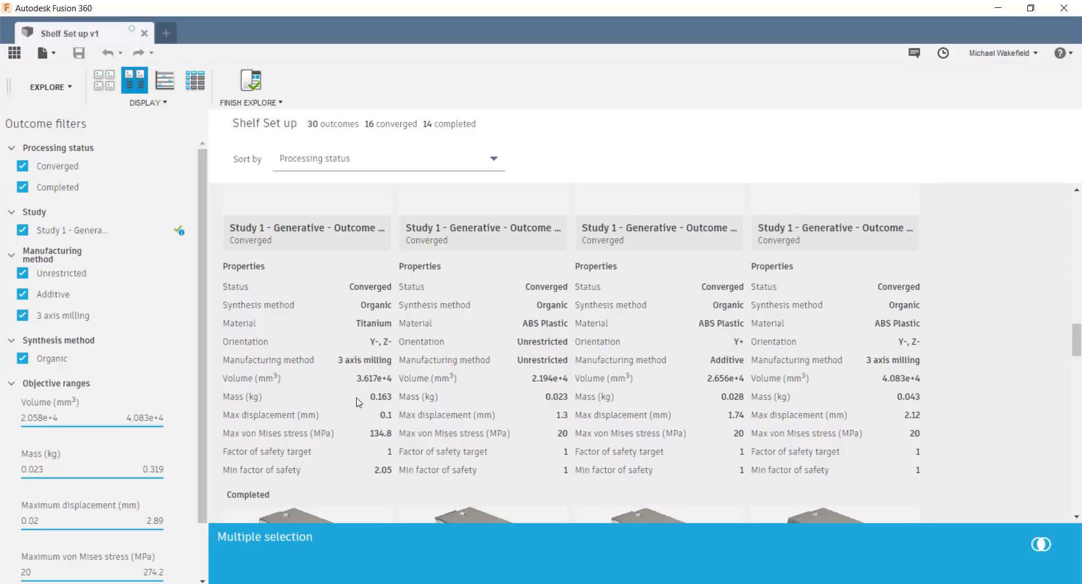
scroll(356, 402, "up", 1)
scroll(586, 378, "up", 1)
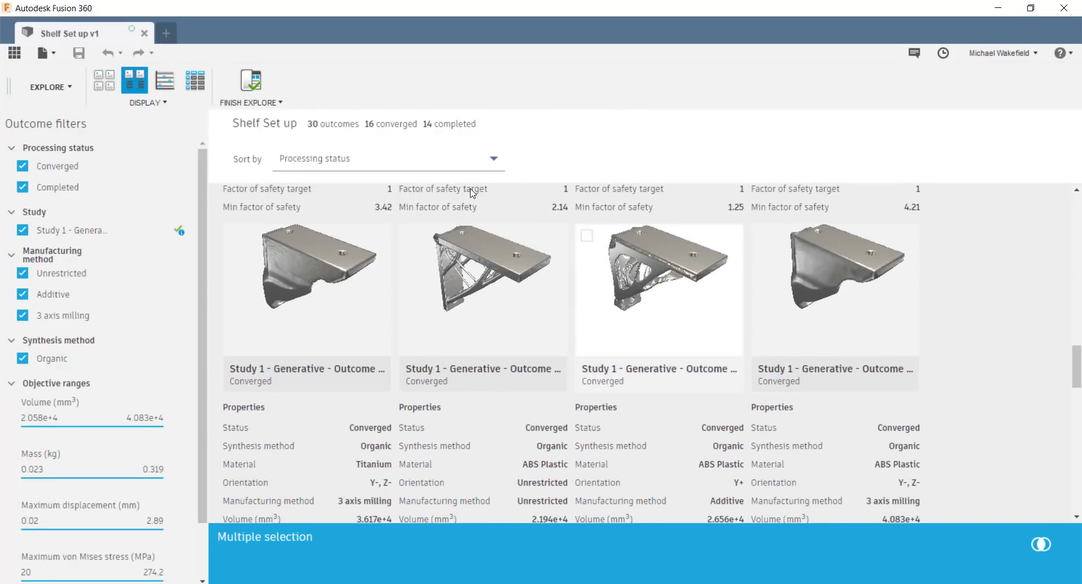
- Add the additive ABS Plastic outcome with Y+ orientation to the selection and open the selected outcomes in a side-by-side comparison
left_click(587, 236)
left_click(1041, 544)
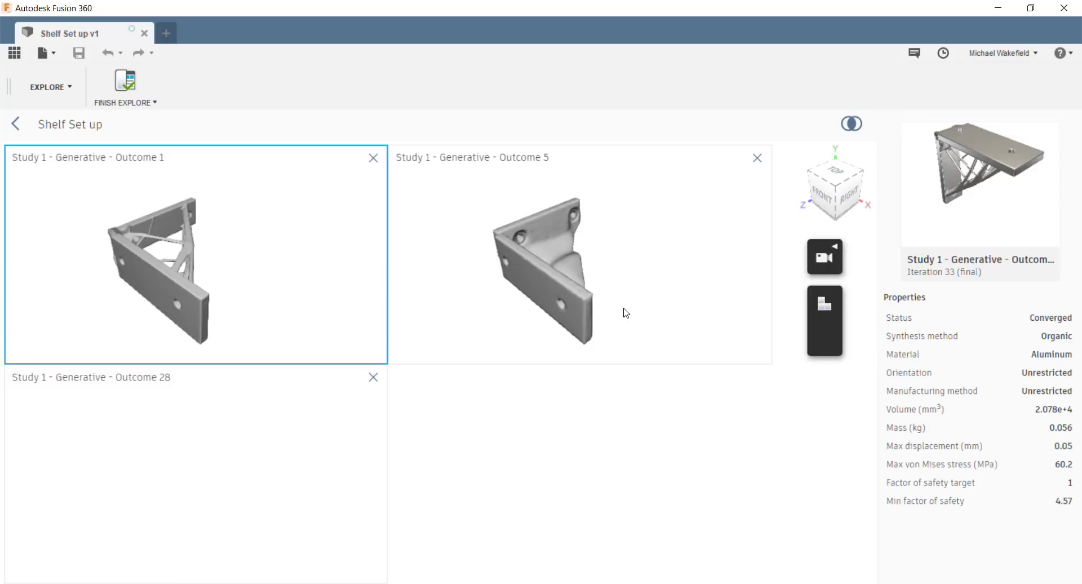
- Examine Outcome 5's 3 axis milling shape and properties, viewing it beside Outcomes 1 and 28 from several angles
left_click(625, 312)
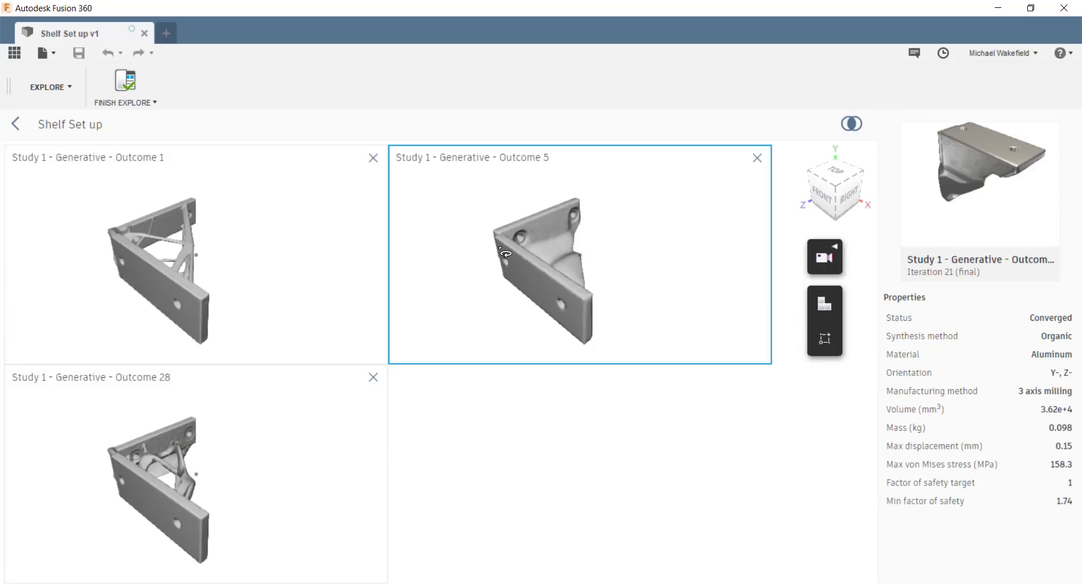
middle_click_drag(625, 313, 368, 335, "shift")
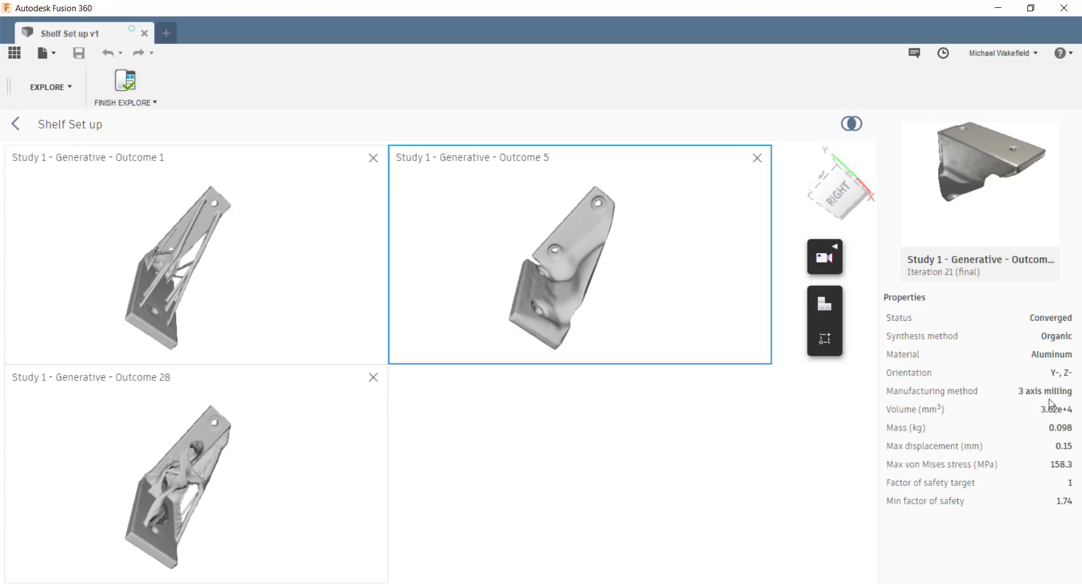
middle_click_drag(665, 291, 787, 322, "shift")
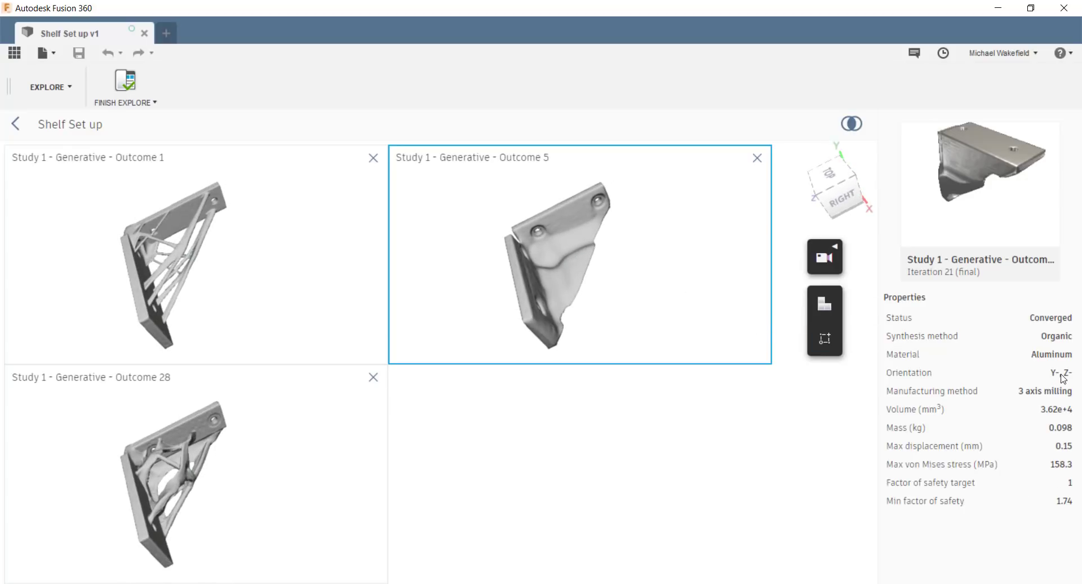
middle_click_drag(550, 257, 739, 282, "shift")
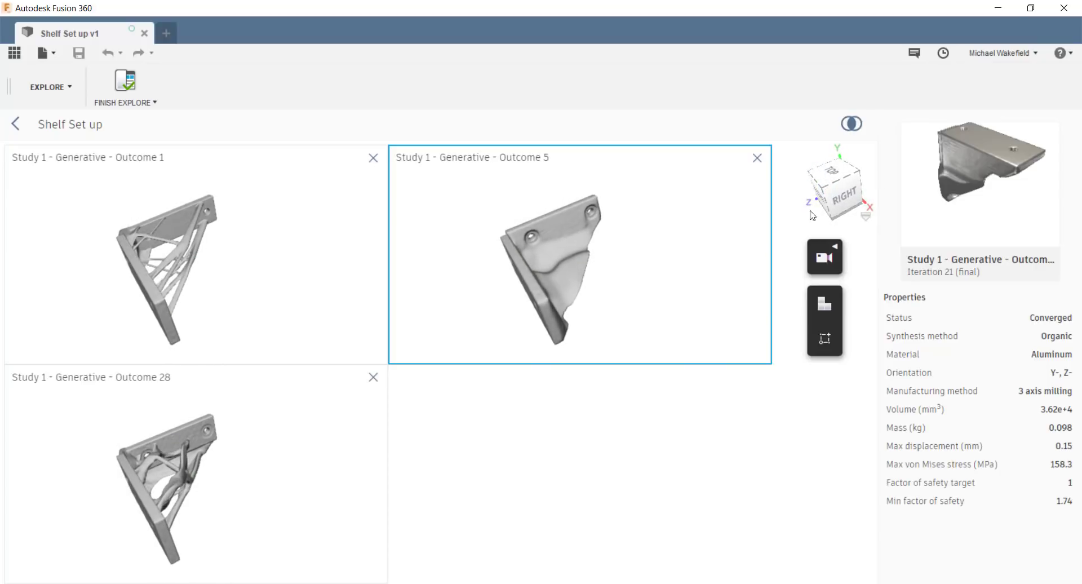
middle_click_drag(582, 280, 421, 296, "shift")
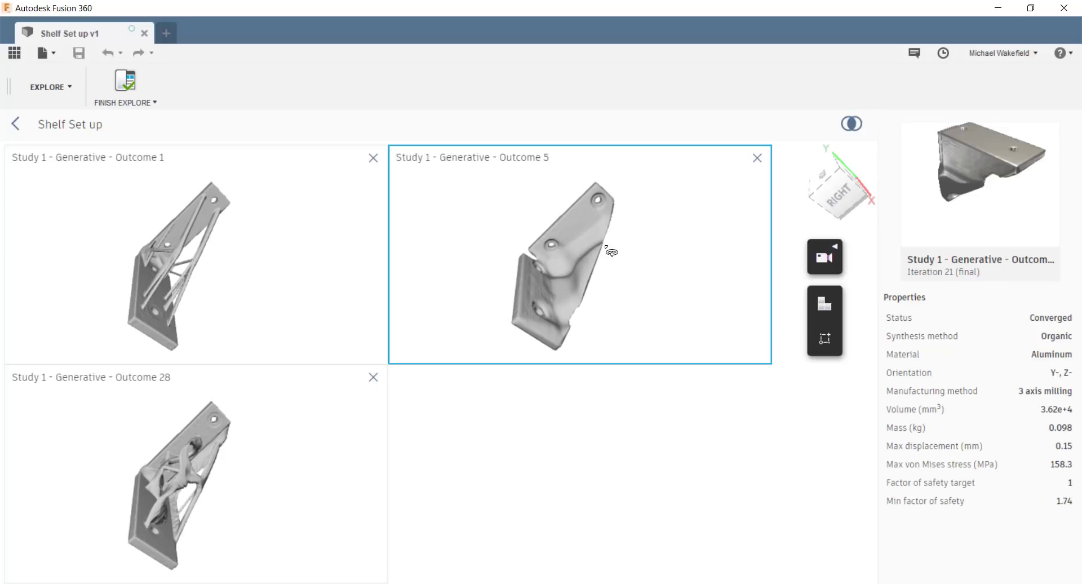
middle_click_drag(575, 284, 493, 305, "shift")
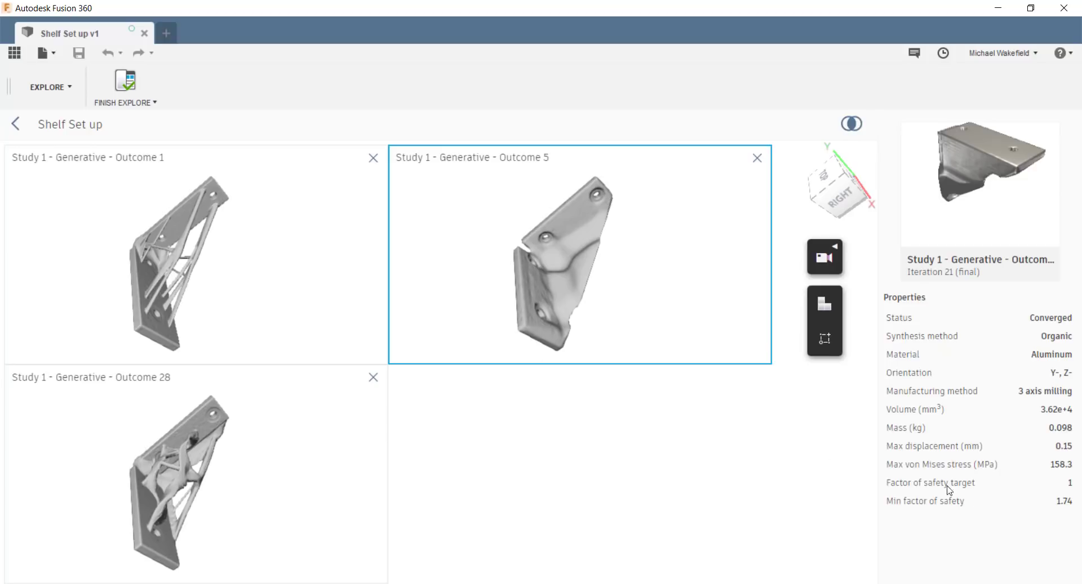
middle_click_drag(659, 346, 729, 366, "shift")
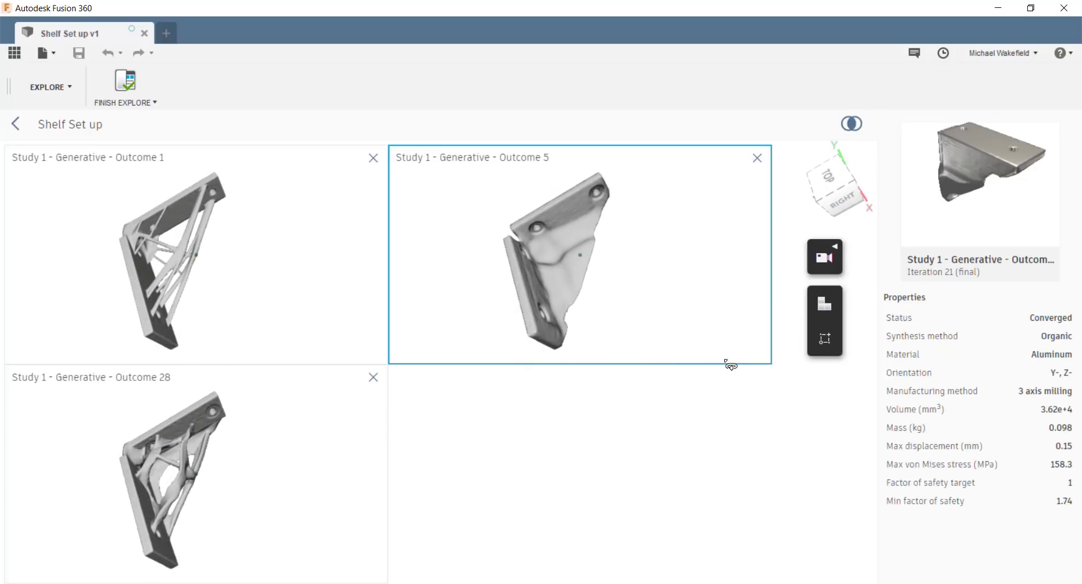
- Check Outcome 28's properties and inspect its additive structure up close against Outcomes 1 and 5
left_click(225, 483)
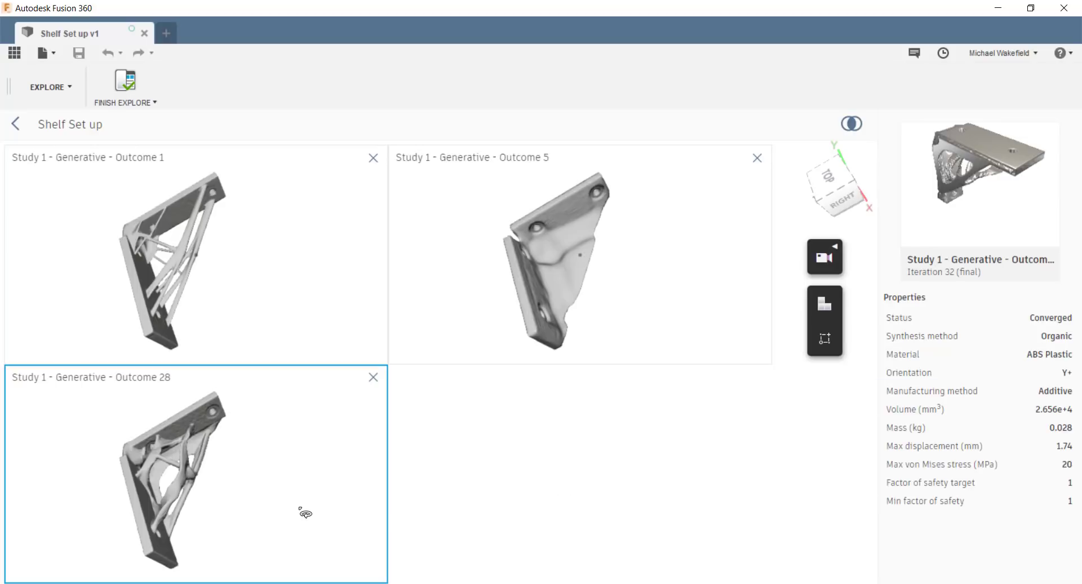
middle_click_drag(302, 513, 203, 507, "shift")
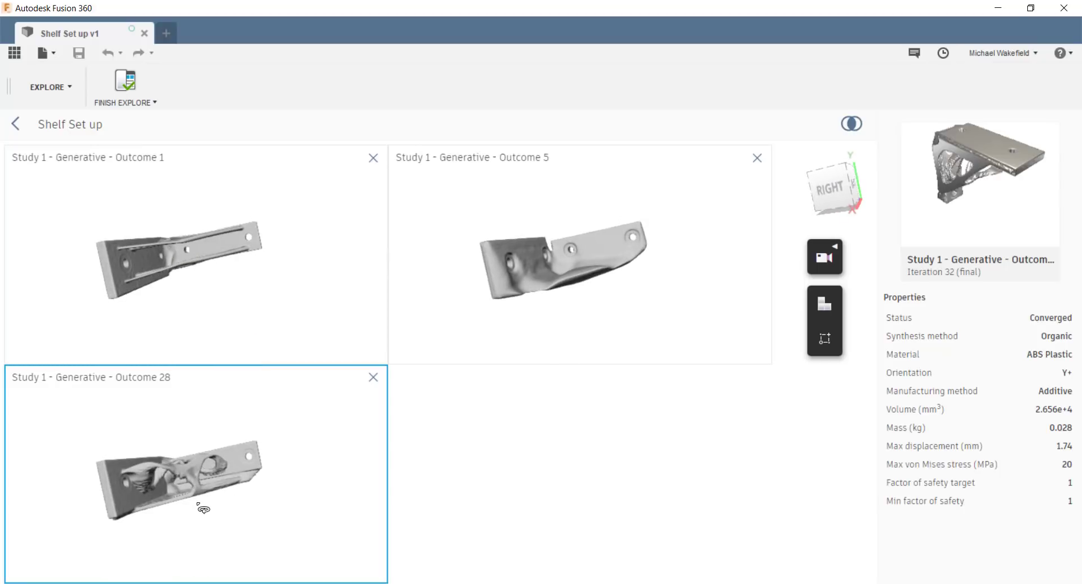
scroll(193, 499, "up", 5)
scroll(208, 458, "down", 5)
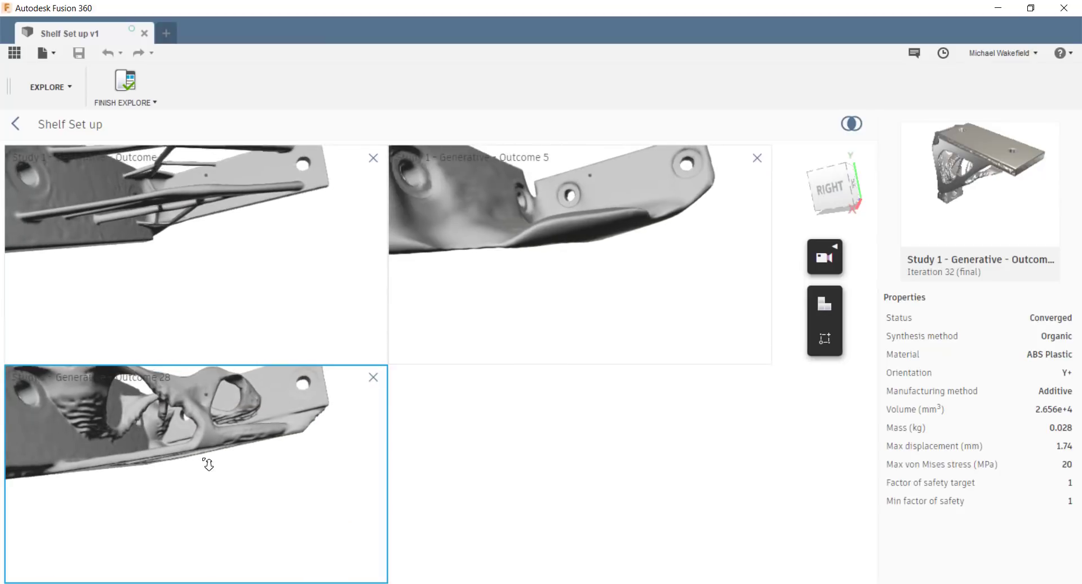
middle_click_drag(210, 464, 202, 382, "shift")
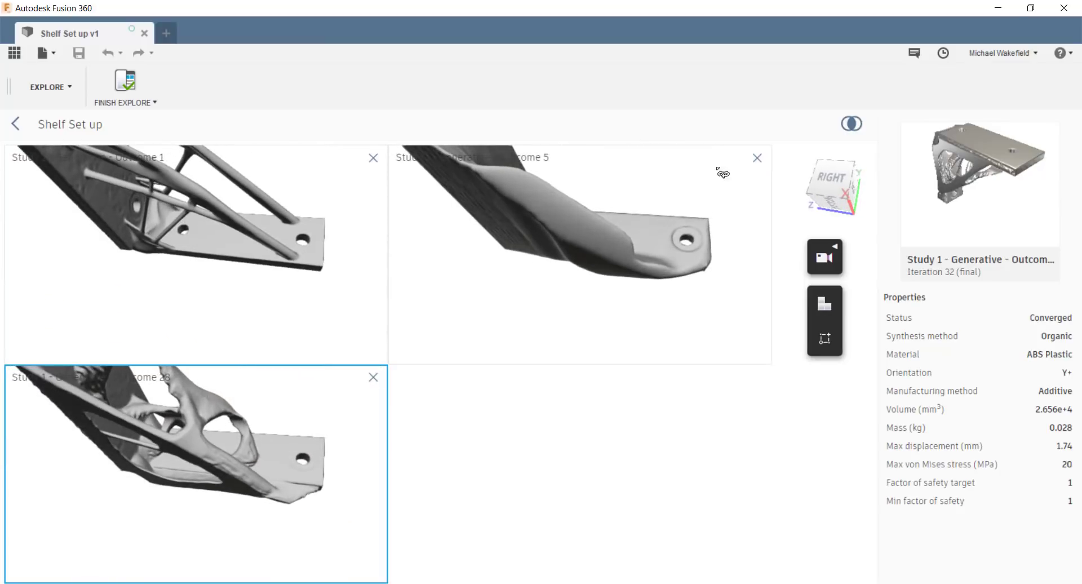
- Remove Outcomes 5 and 1 from the comparison and examine Outcome 28's strut structure from several sides
left_click(757, 158)
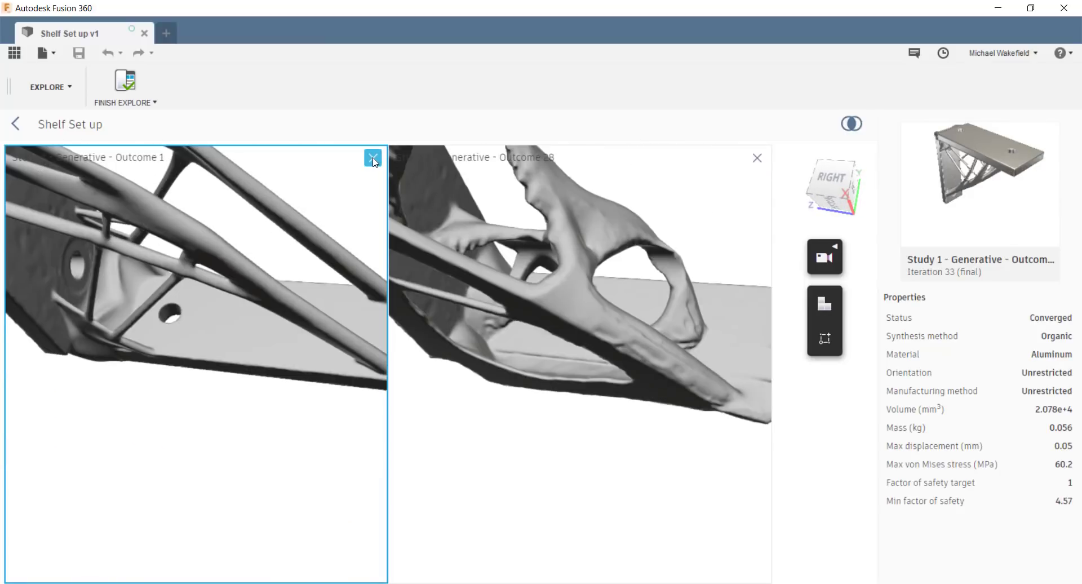
left_click(373, 159)
middle_click_drag(422, 275, 318, 236, "shift")
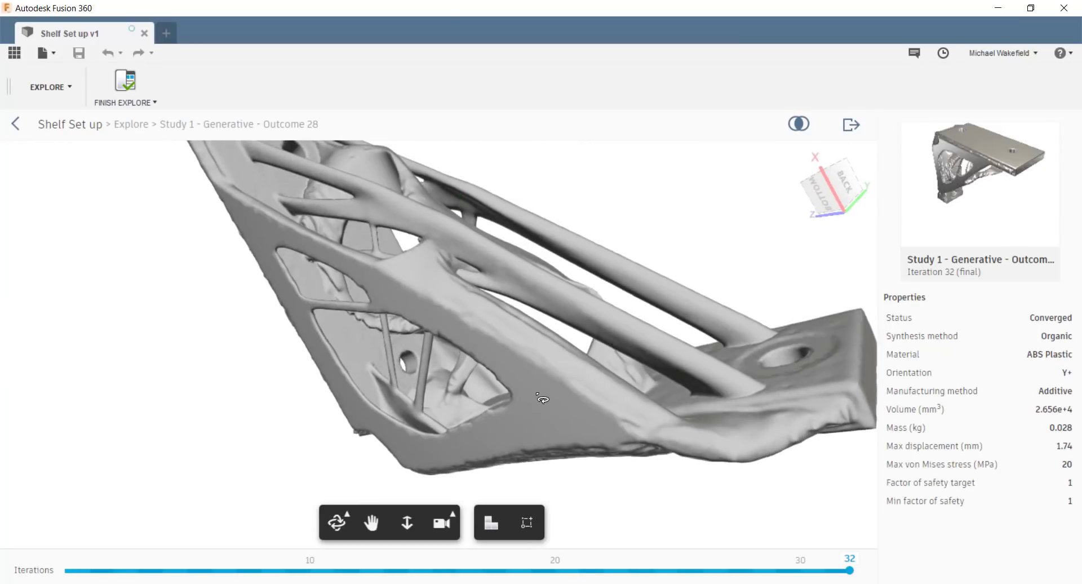
middle_click_drag(542, 399, 324, 367, "shift")
scroll(391, 286, "down", 5)
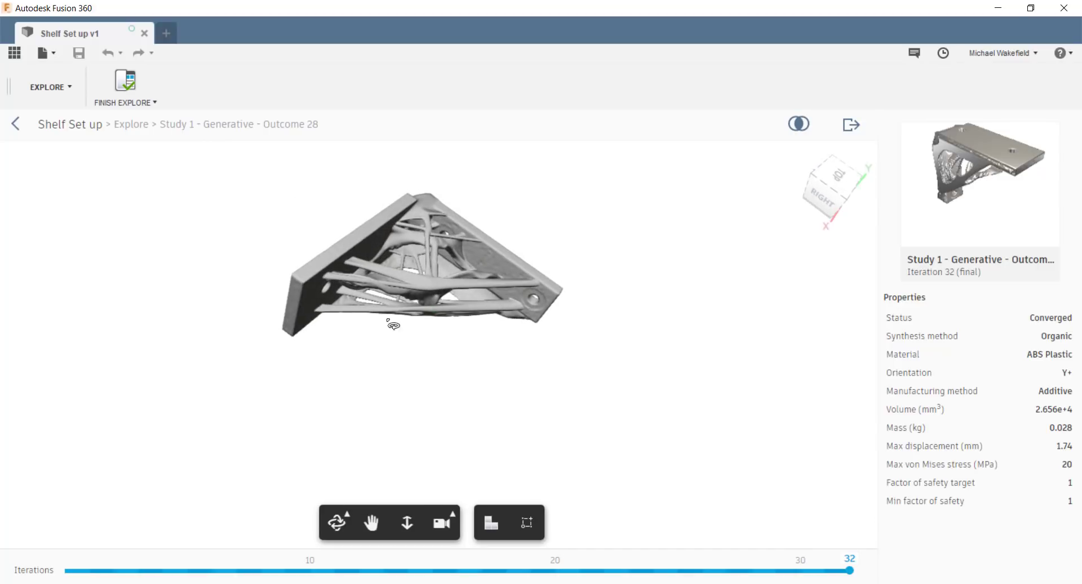
middle_click_drag(429, 215, 401, 206, "shift")
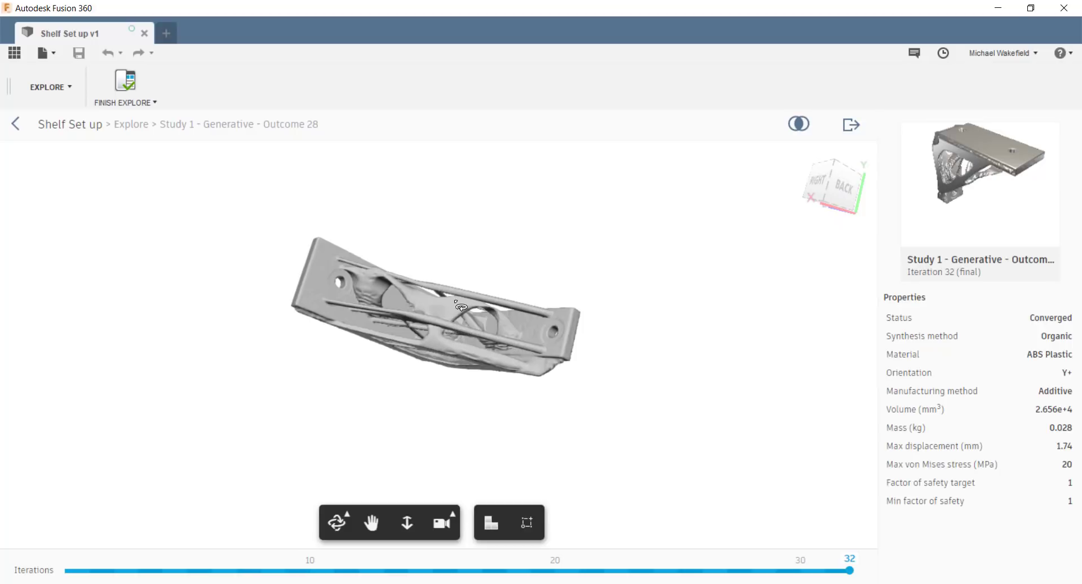
middle_click_drag(481, 305, 449, 421, "shift")
middle_click_drag(445, 304, 458, 277, "shift")
middle_click_drag(540, 243, 459, 305, "shift")
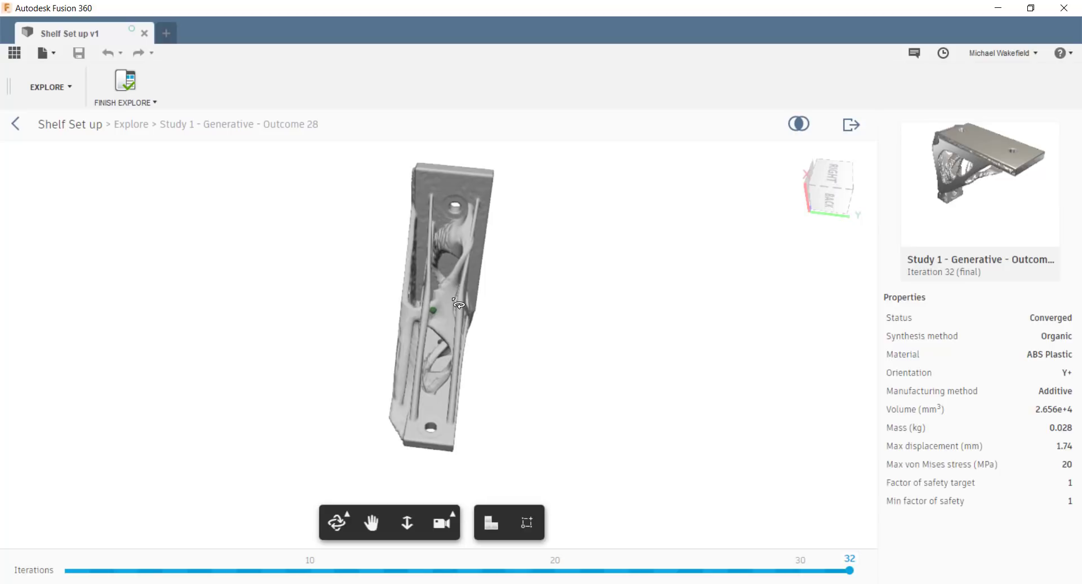
- Return to the overview of all outcomes and look through their properties again
left_click(16, 123)
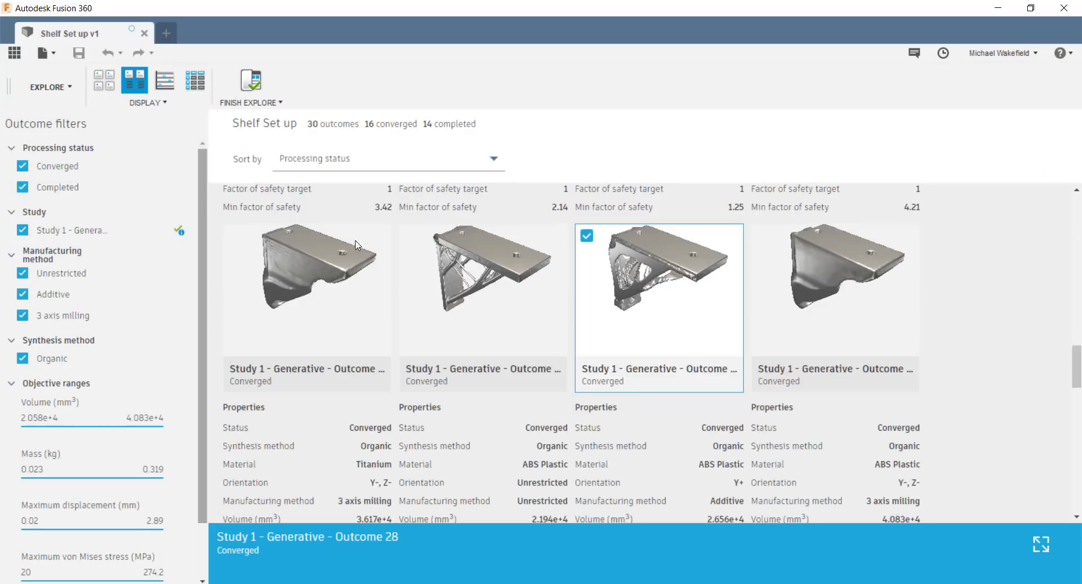
scroll(313, 266, "down", 3)
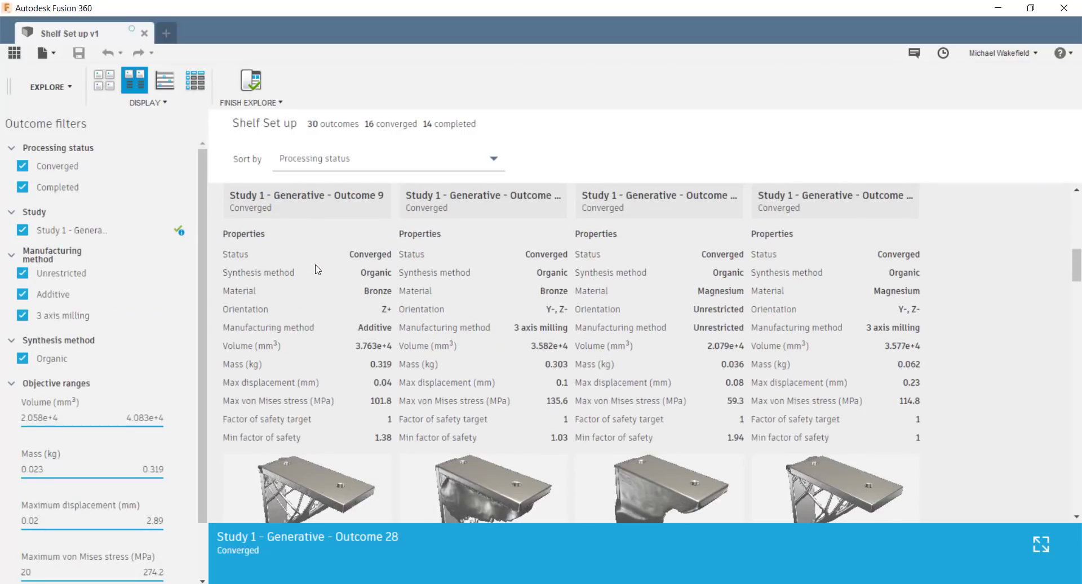
scroll(317, 269, "up", 5)
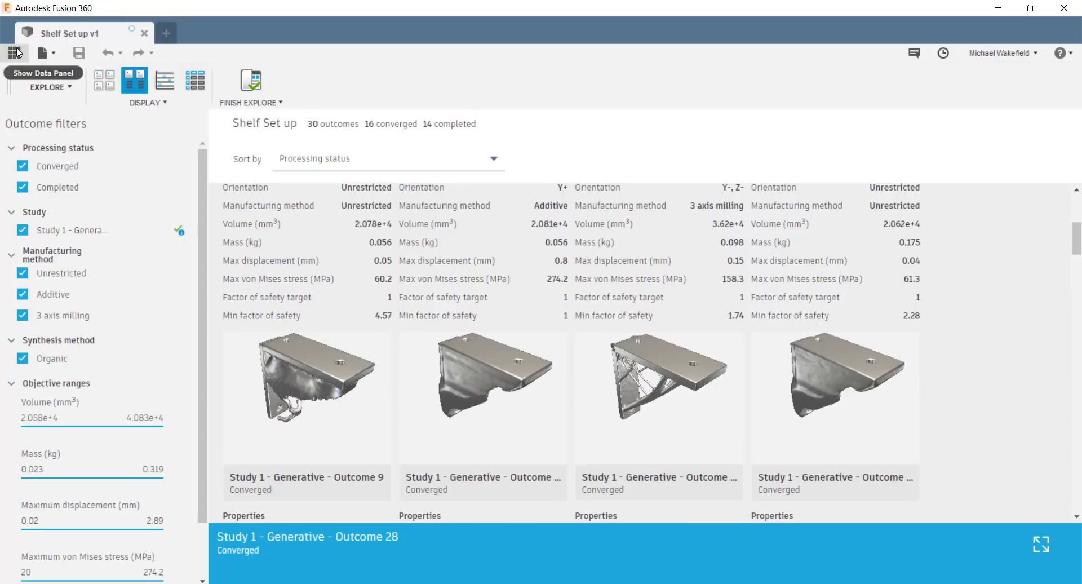
- Open the local file shelf_finished_unrestricted_Ti.sat from the AGD Seminars folder and inspect the bracket's strut structure from another side
scroll(39, 62, "up", 5)
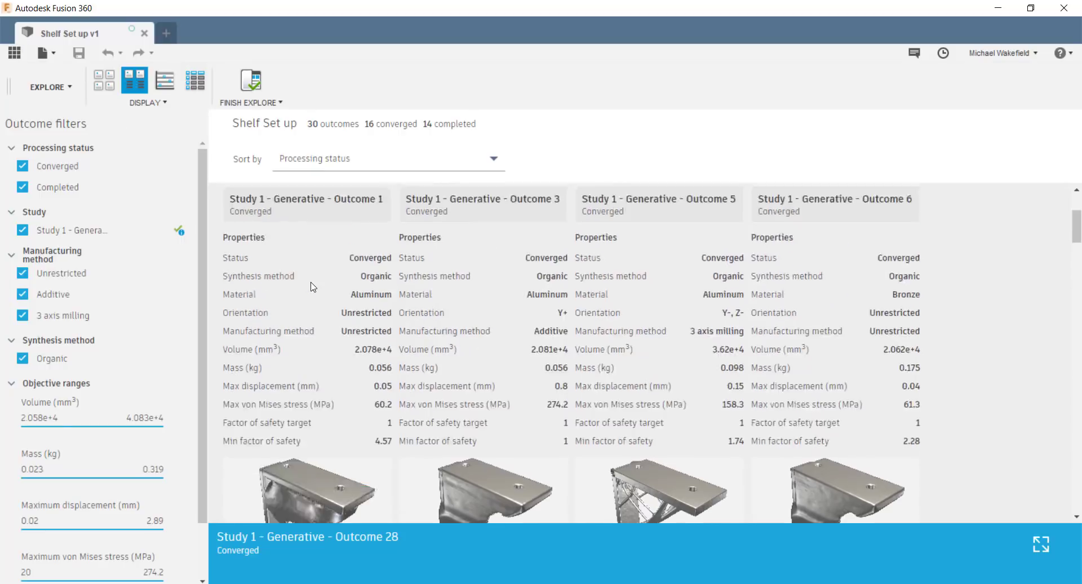
left_click(44, 51)
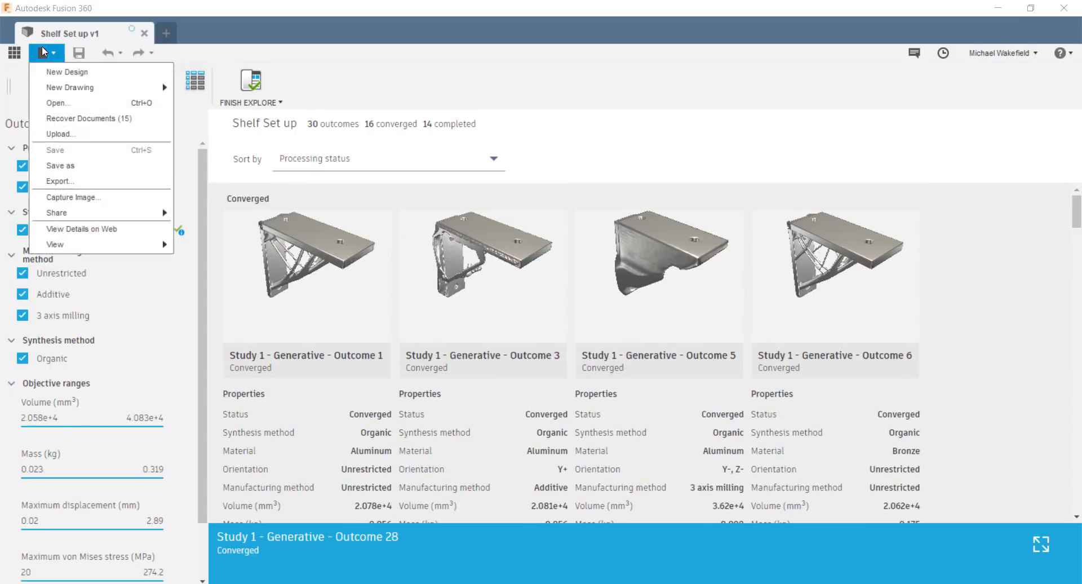
left_click(71, 104)
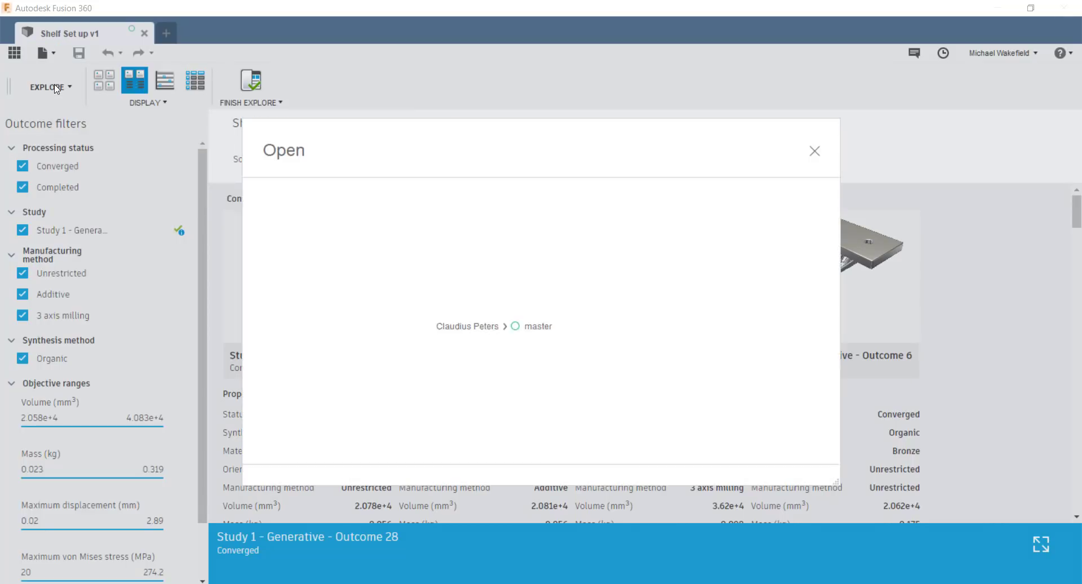
key("Escape")
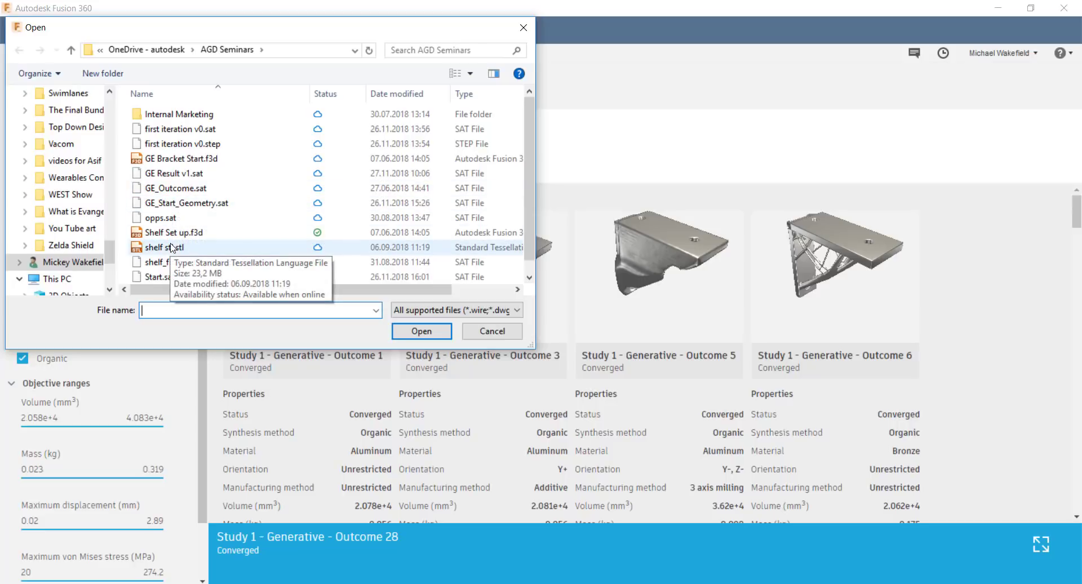
scroll(172, 248, "down", 1)
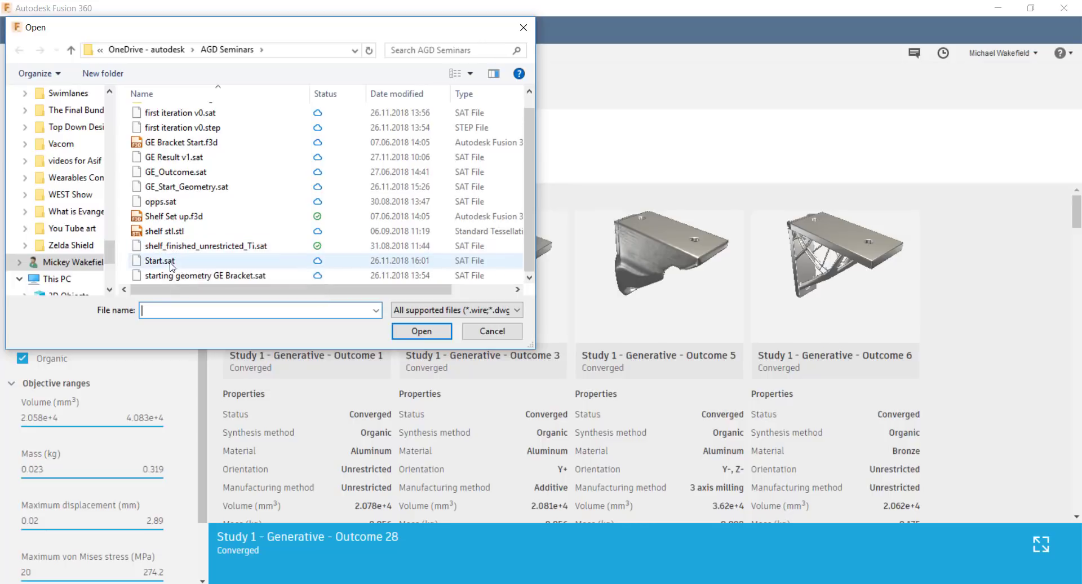
left_click(187, 248)
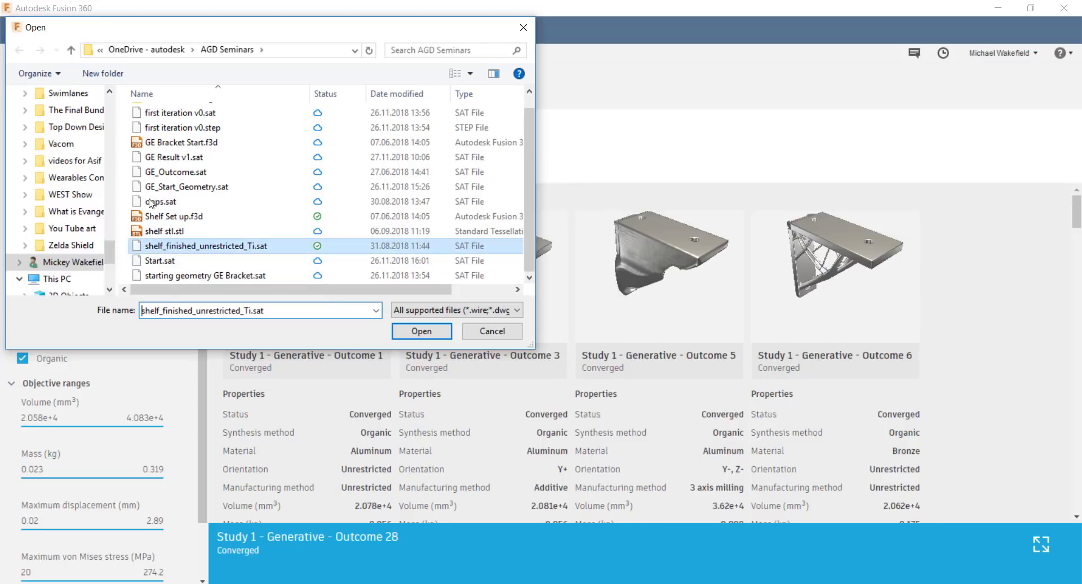
key("Return")
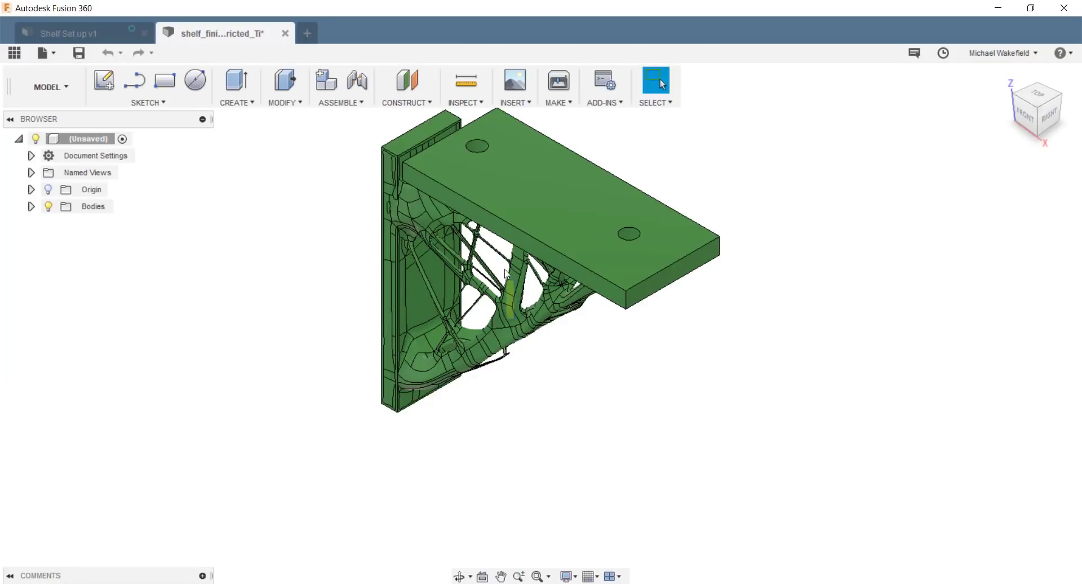
left_click_drag(506, 275, 624, 278)
middle_click_drag(623, 277, 479, 299, "shift")
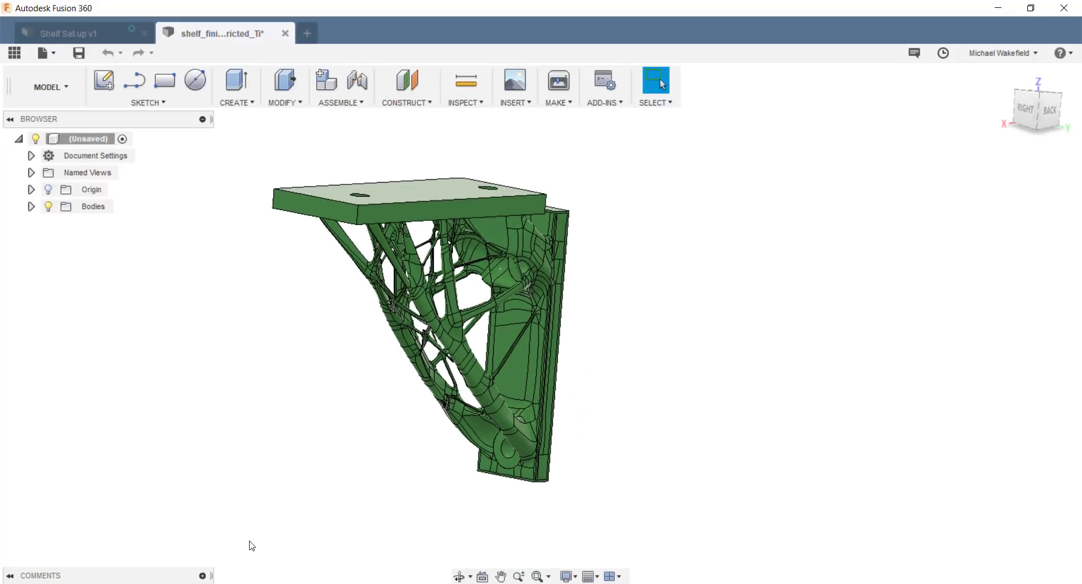